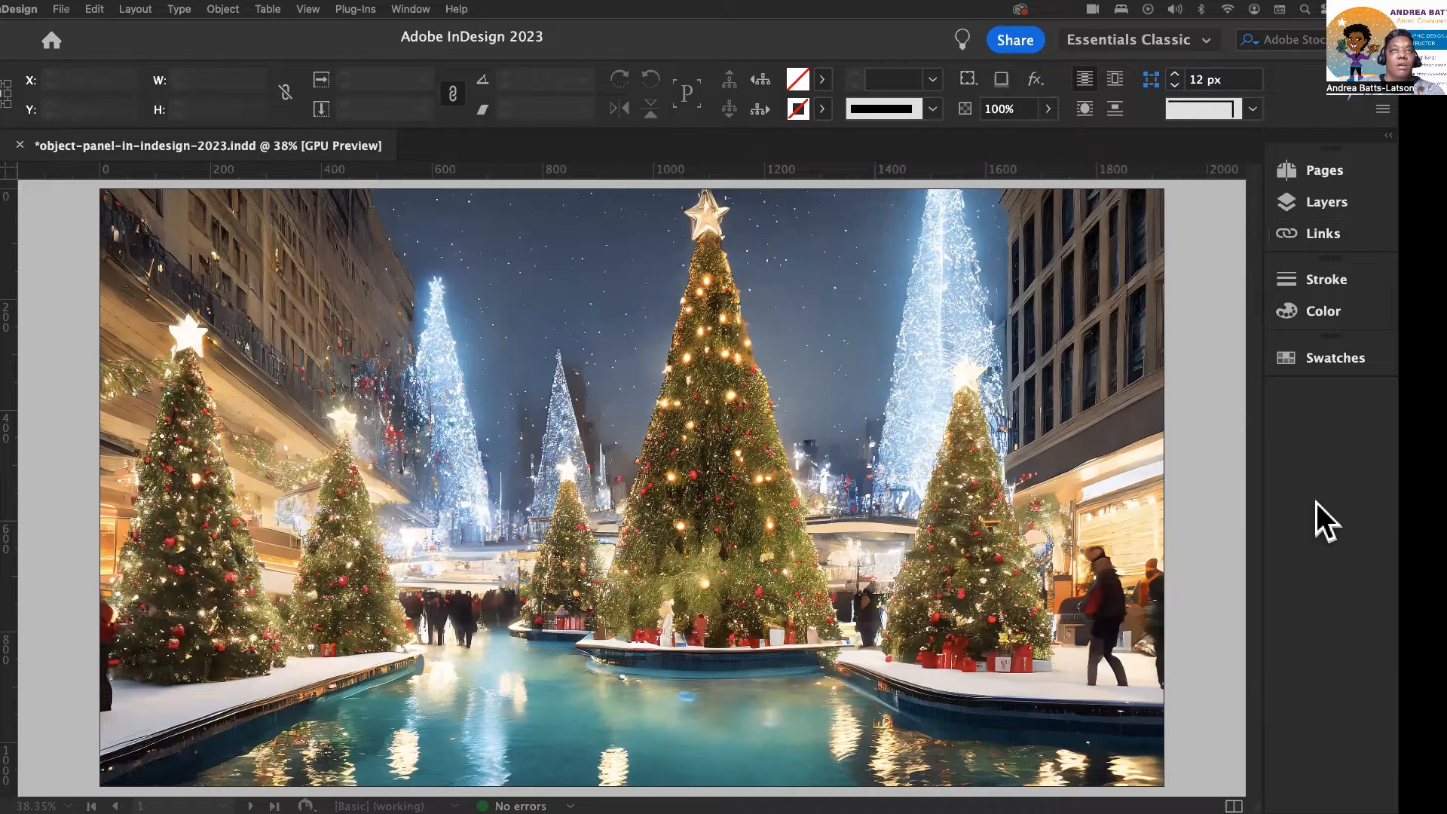
Make the snowman layer visible above the background
click(1314, 199)
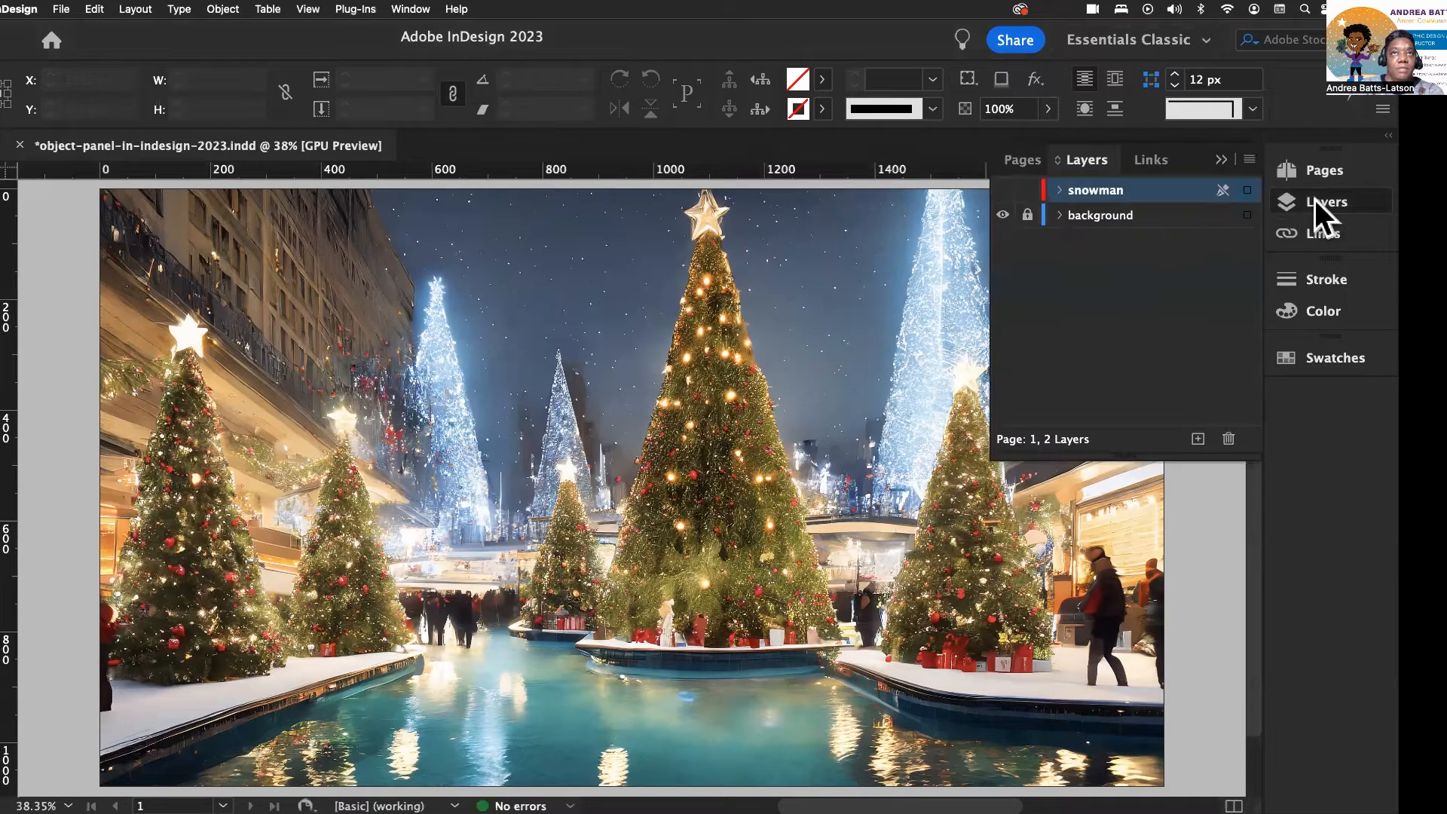
click(1013, 191)
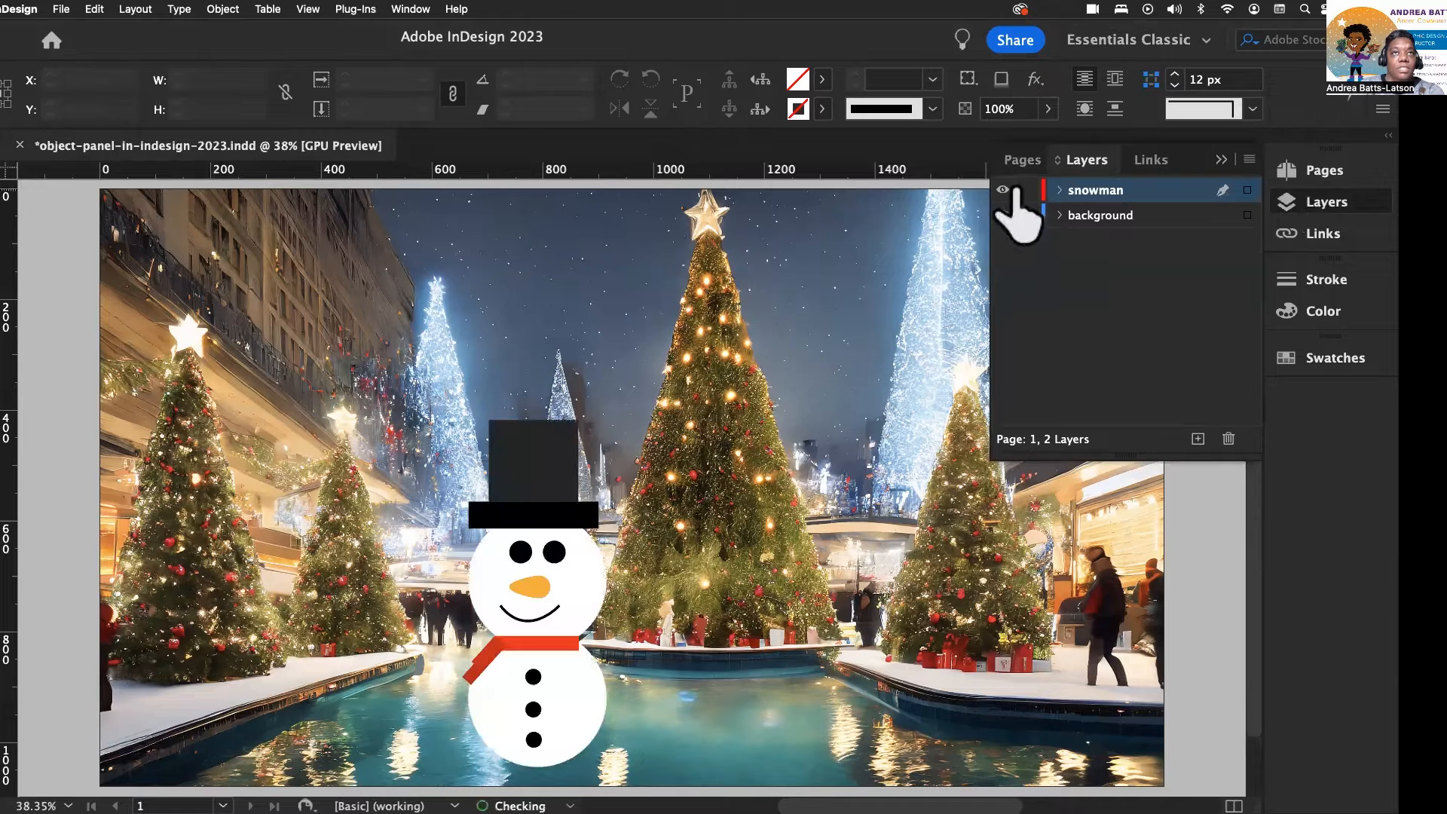
click(1214, 158)
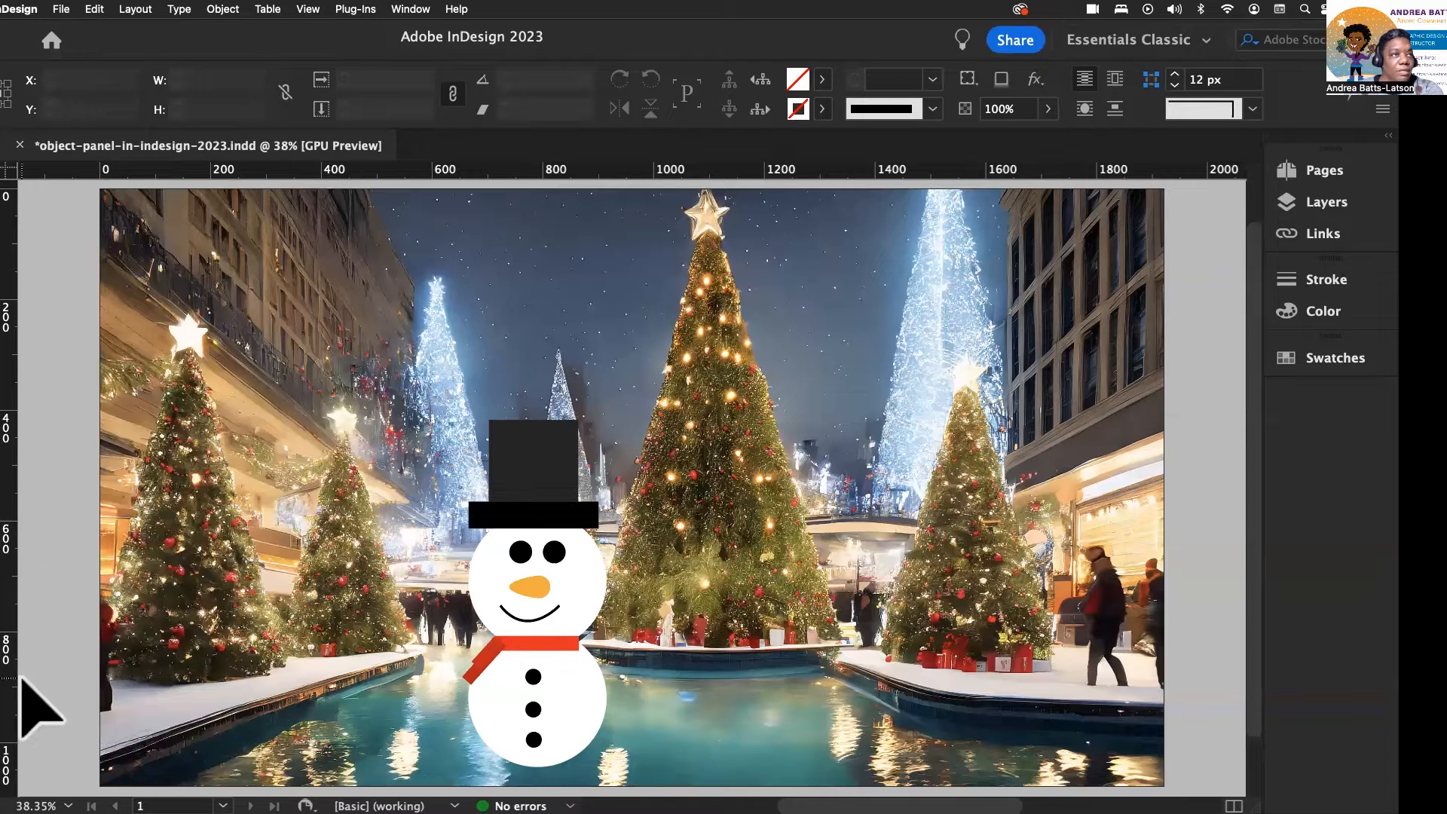
Add a drop shadow effect to the snowman's two white circles, head and body, keeping the circles in view beside the effect settings
key(z)
click(427, 419)
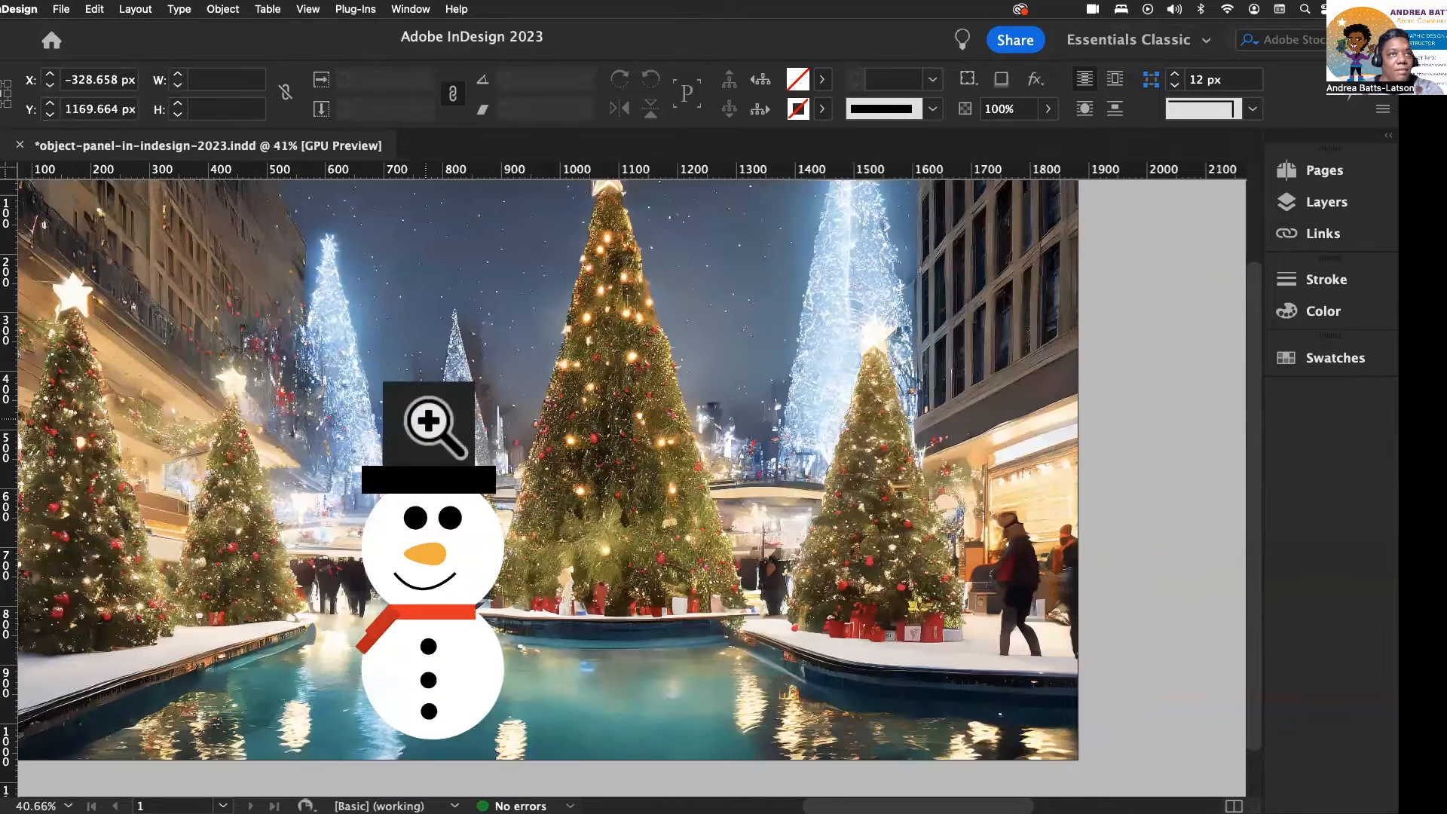
drag(427, 420, 435, 467)
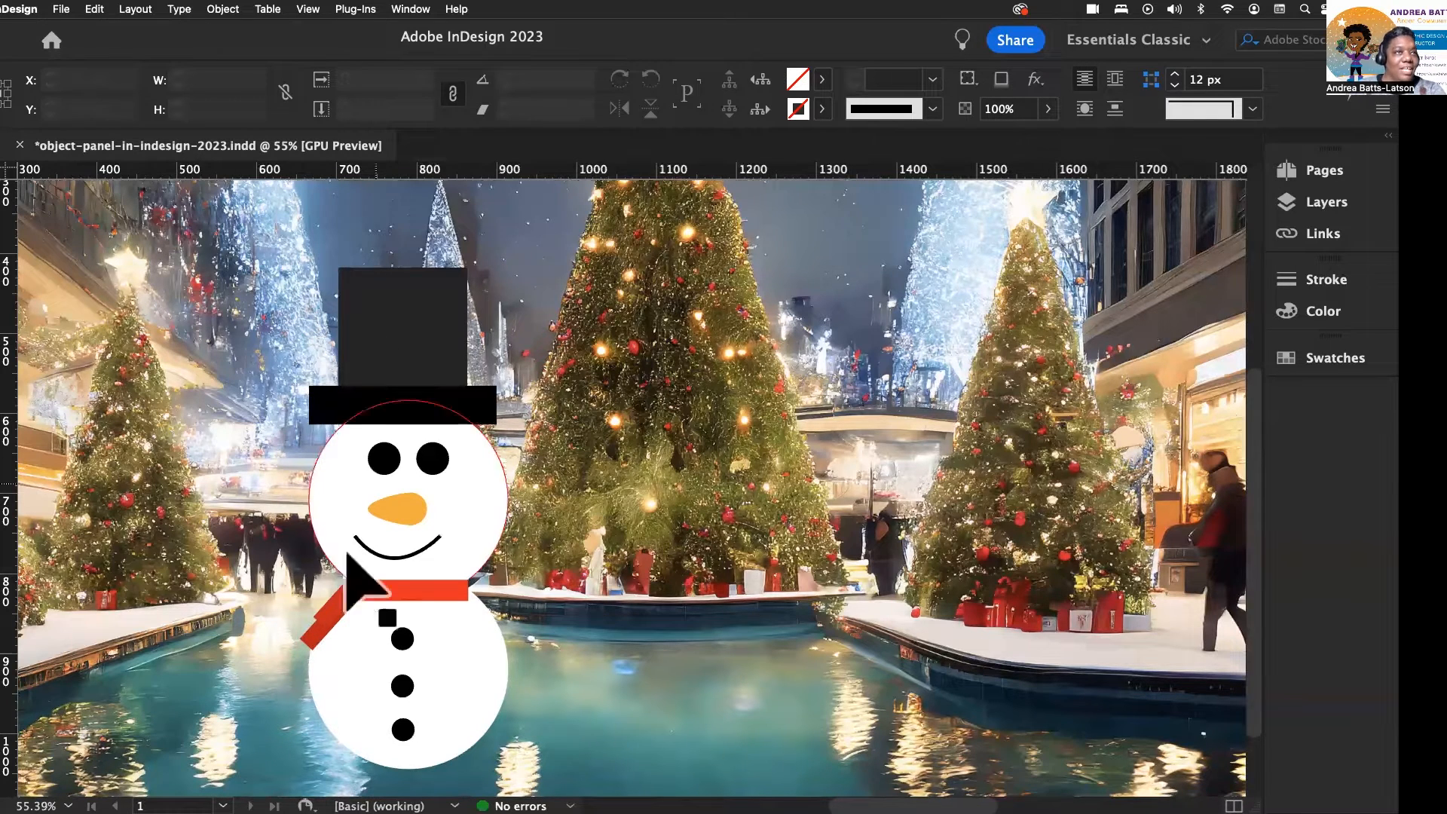
click(481, 503)
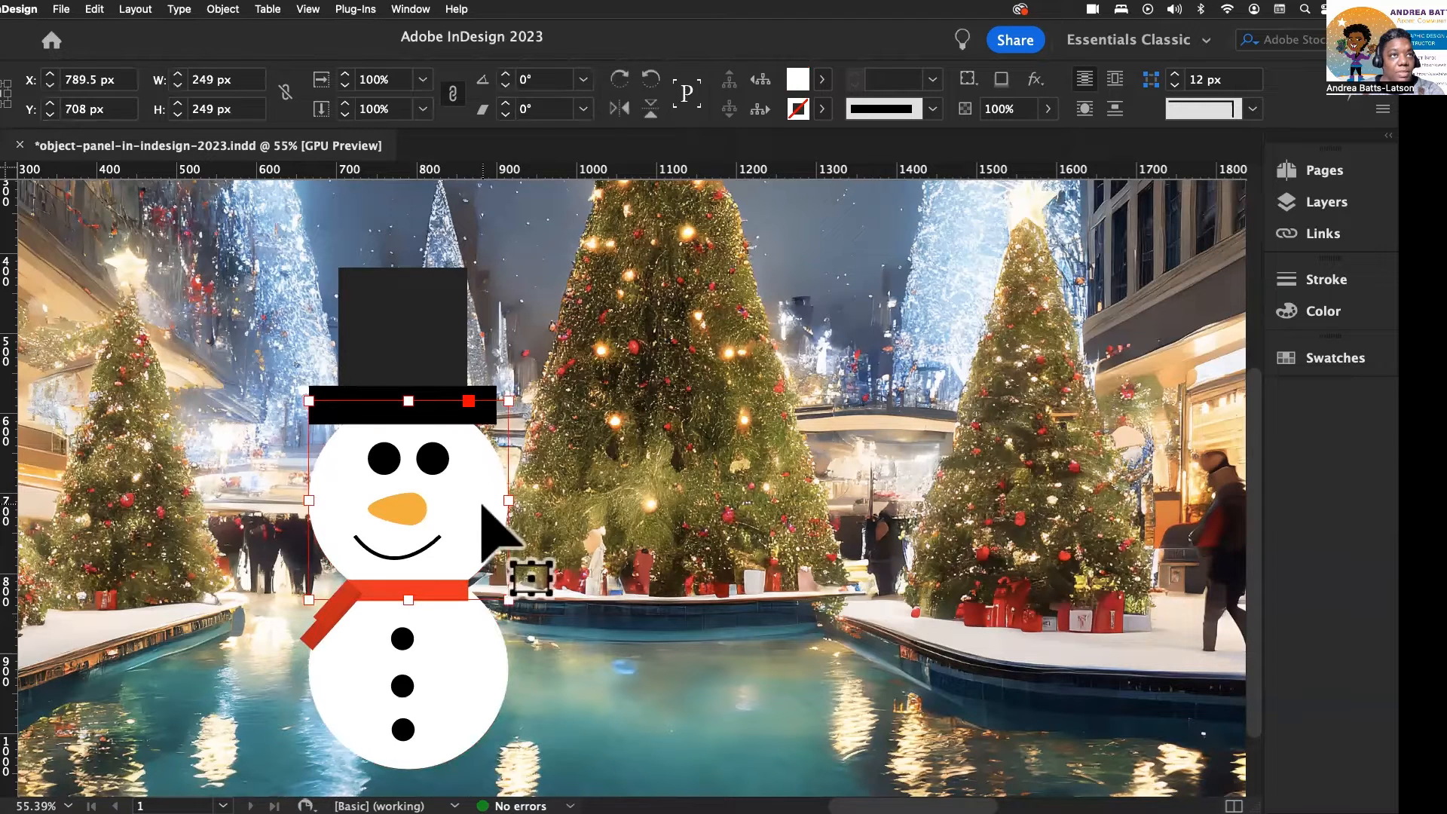
shift+click(485, 662)
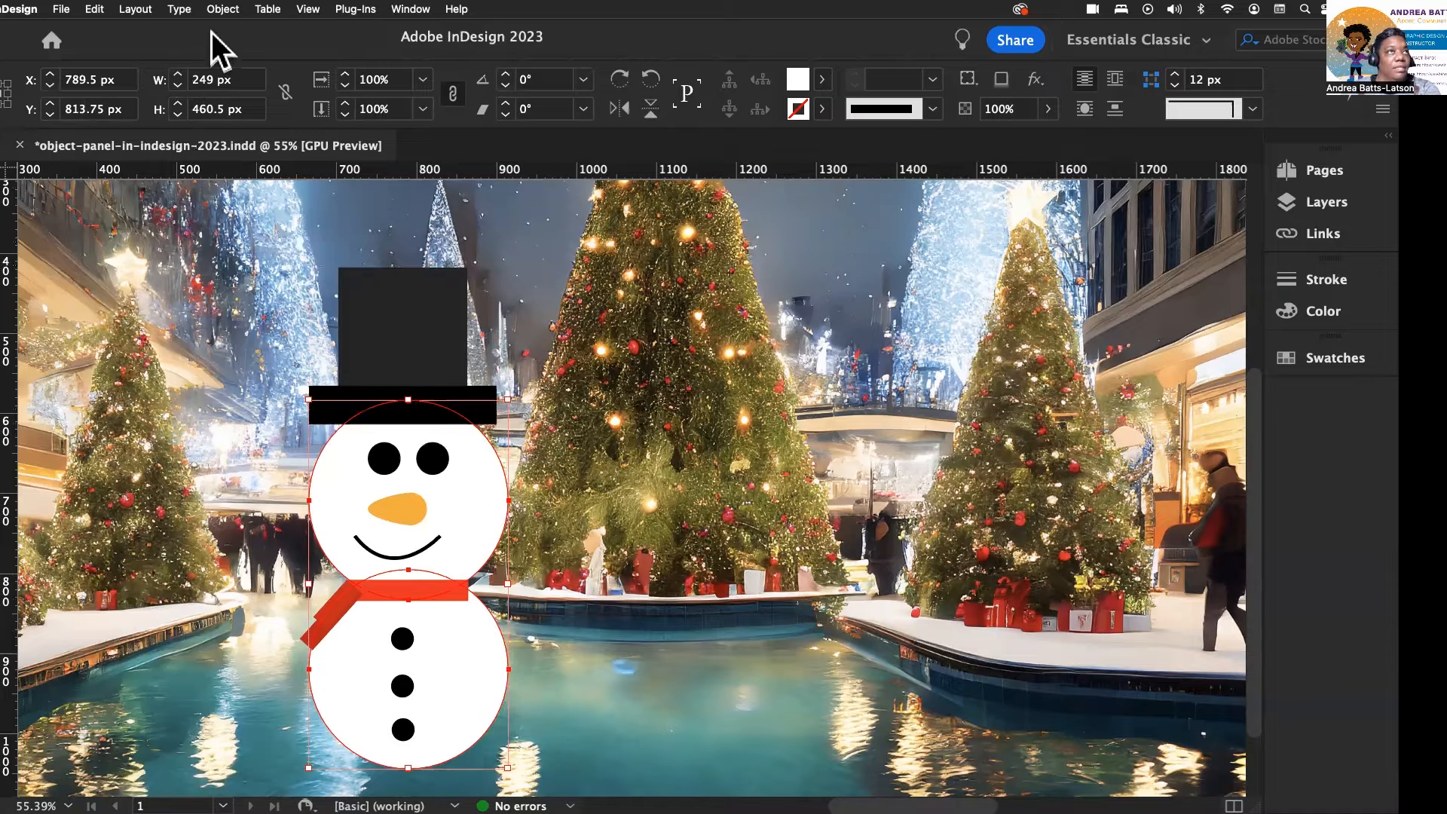
click(214, 11)
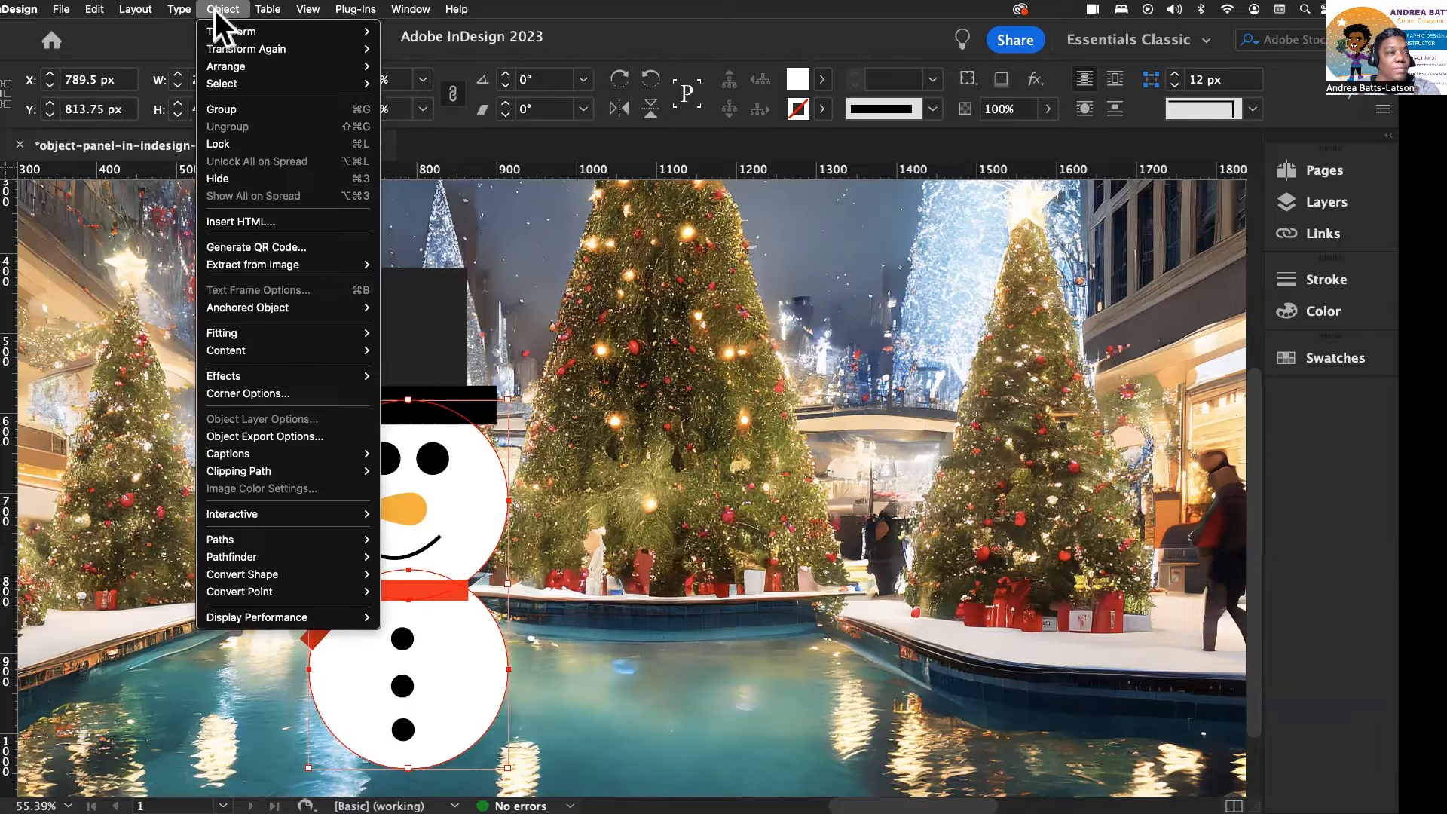
mouse_move(263, 369)
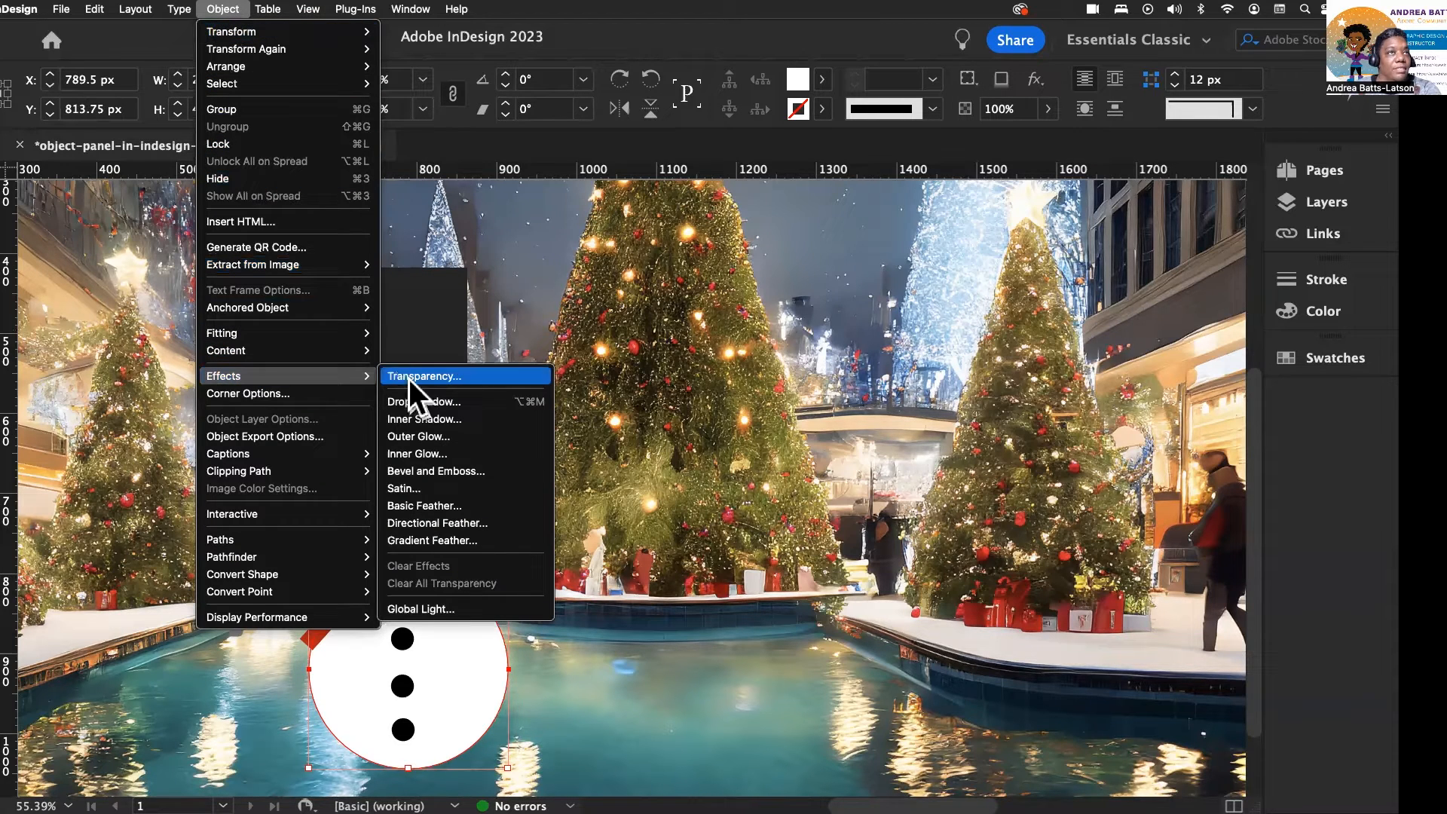
click(421, 399)
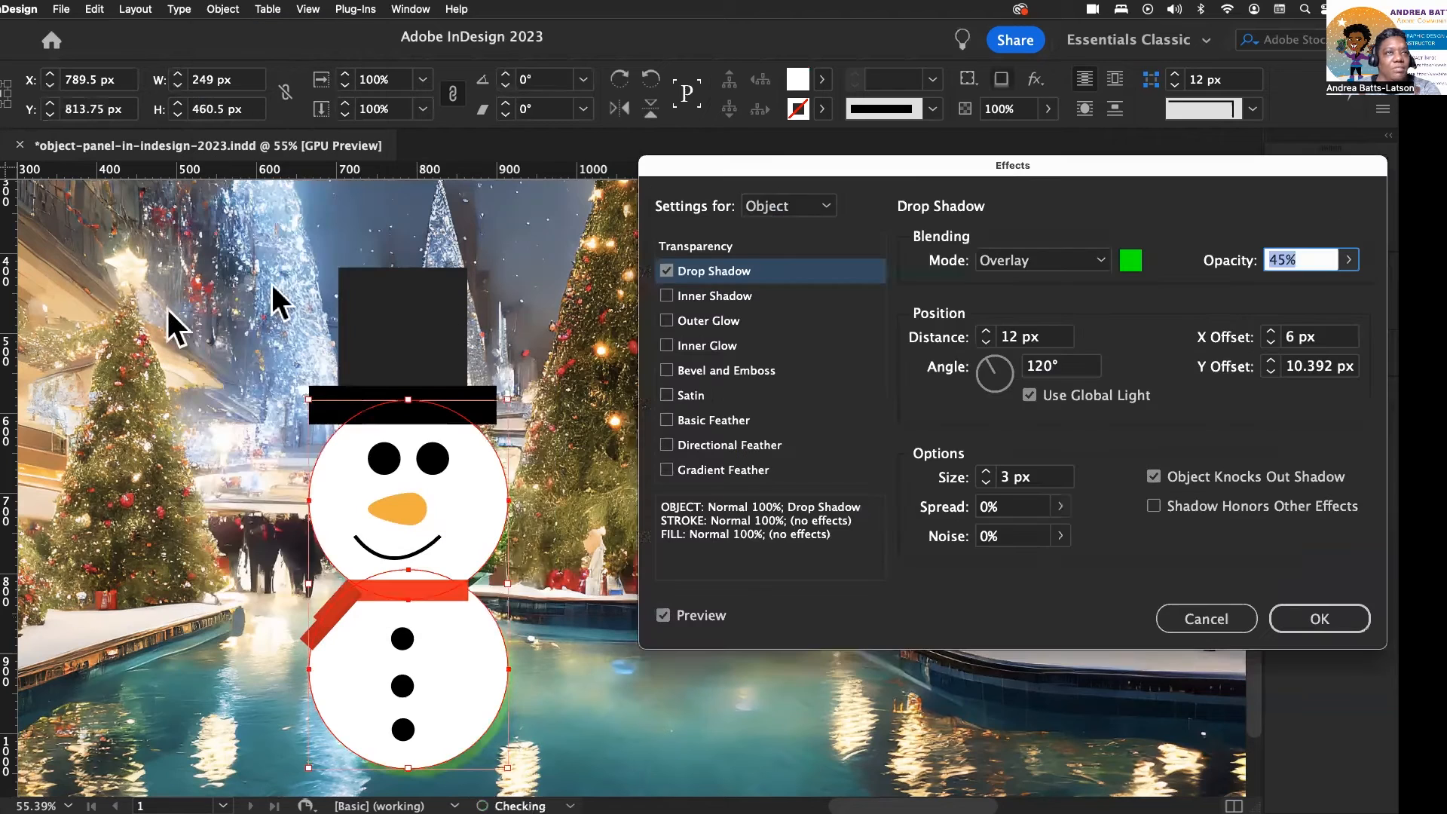
drag(782, 160, 715, 152)
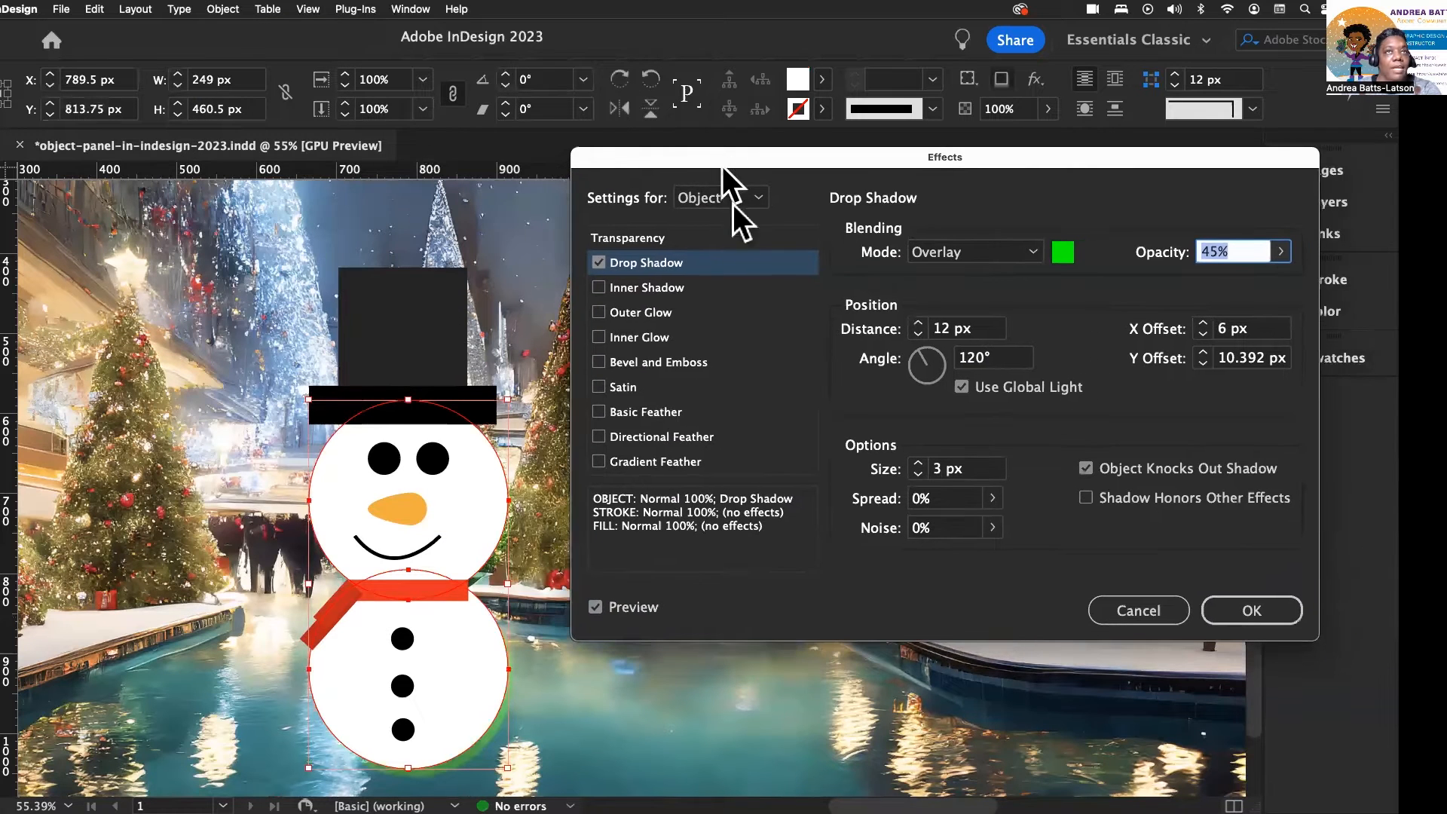
Set the drop shadow's color to the Black swatch and toggle the effect off and on to compare
click(1055, 245)
scroll(603, 392, up, 2)
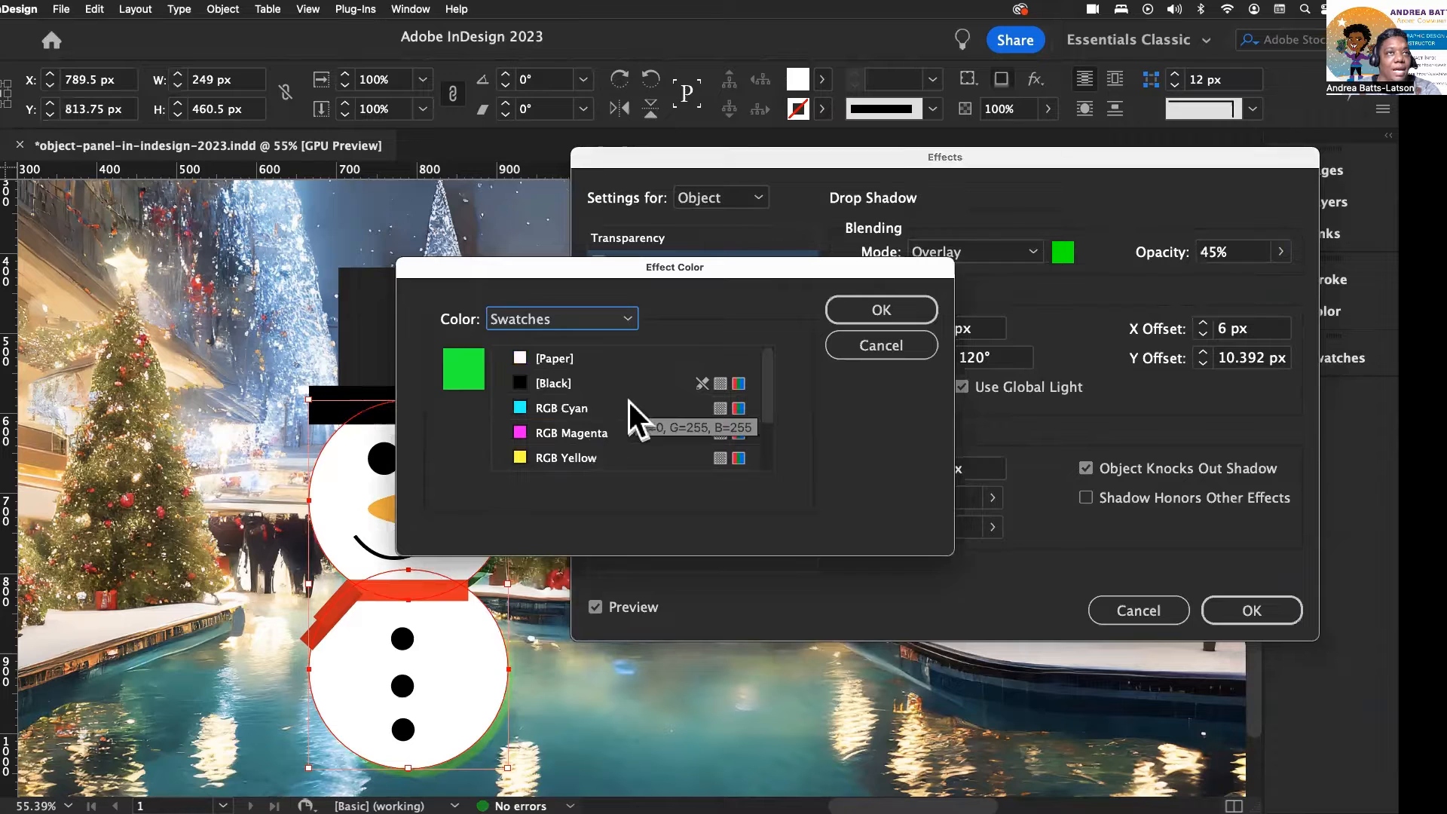
click(562, 383)
click(881, 310)
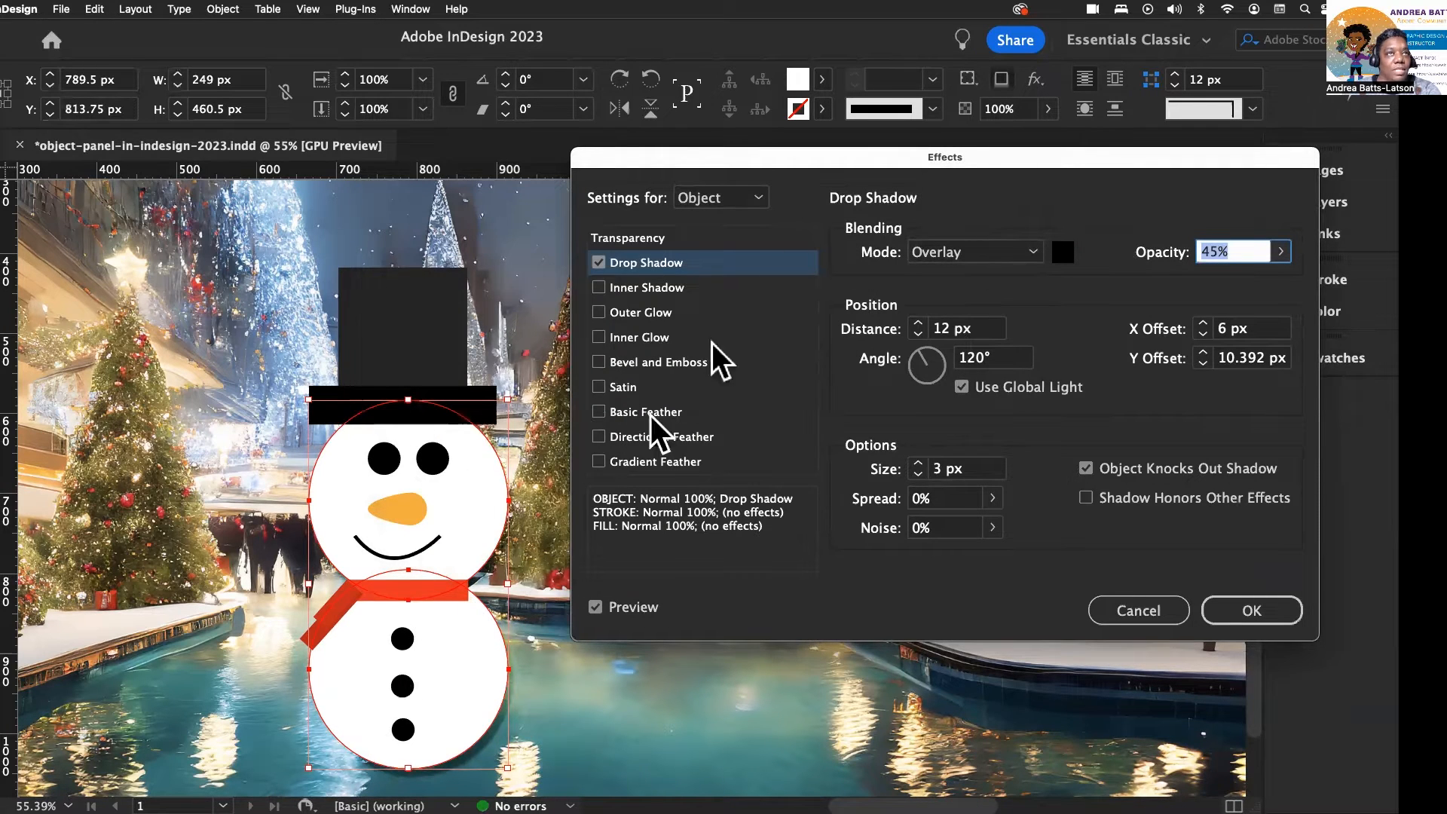
click(599, 263)
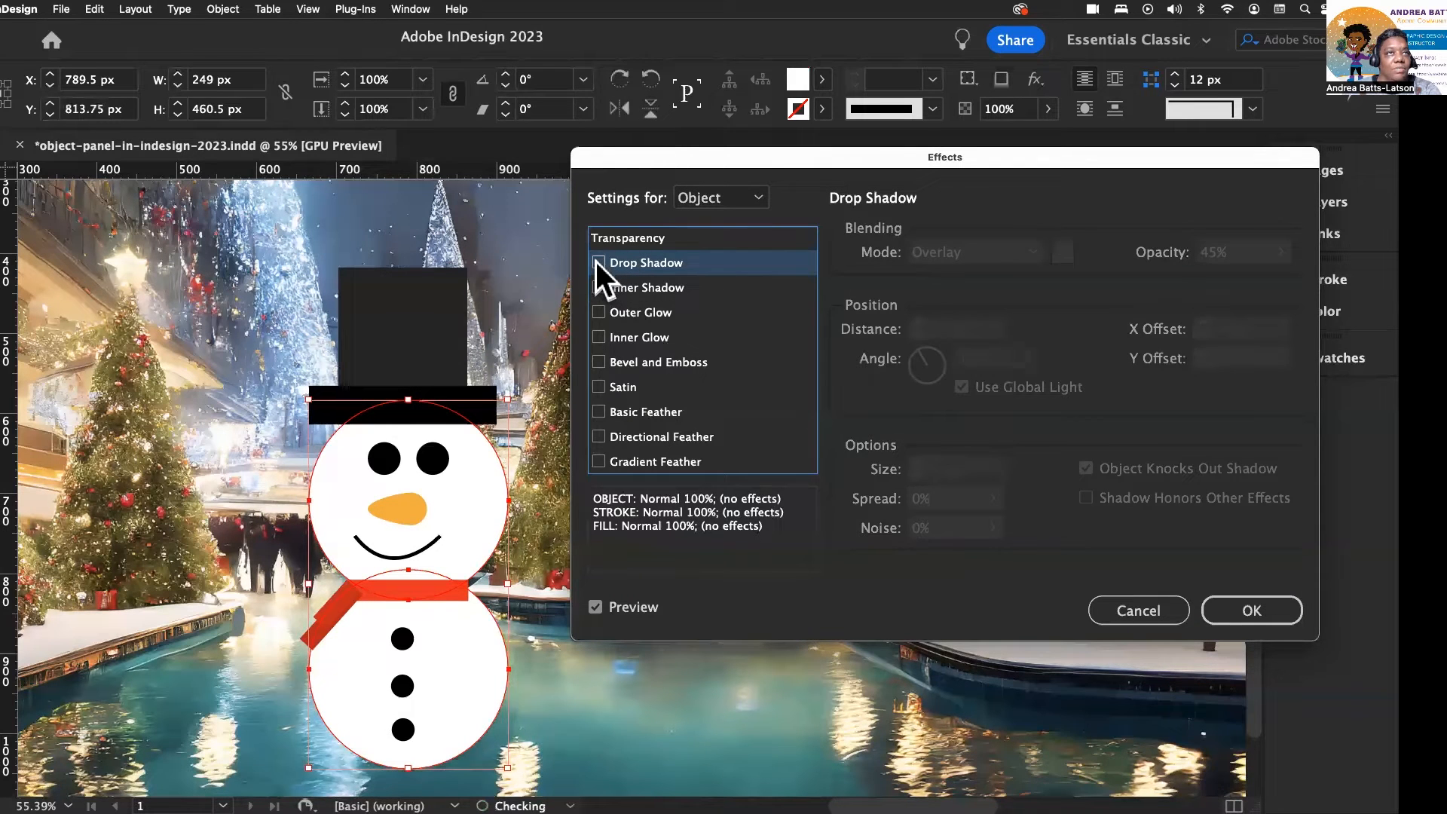
click(599, 263)
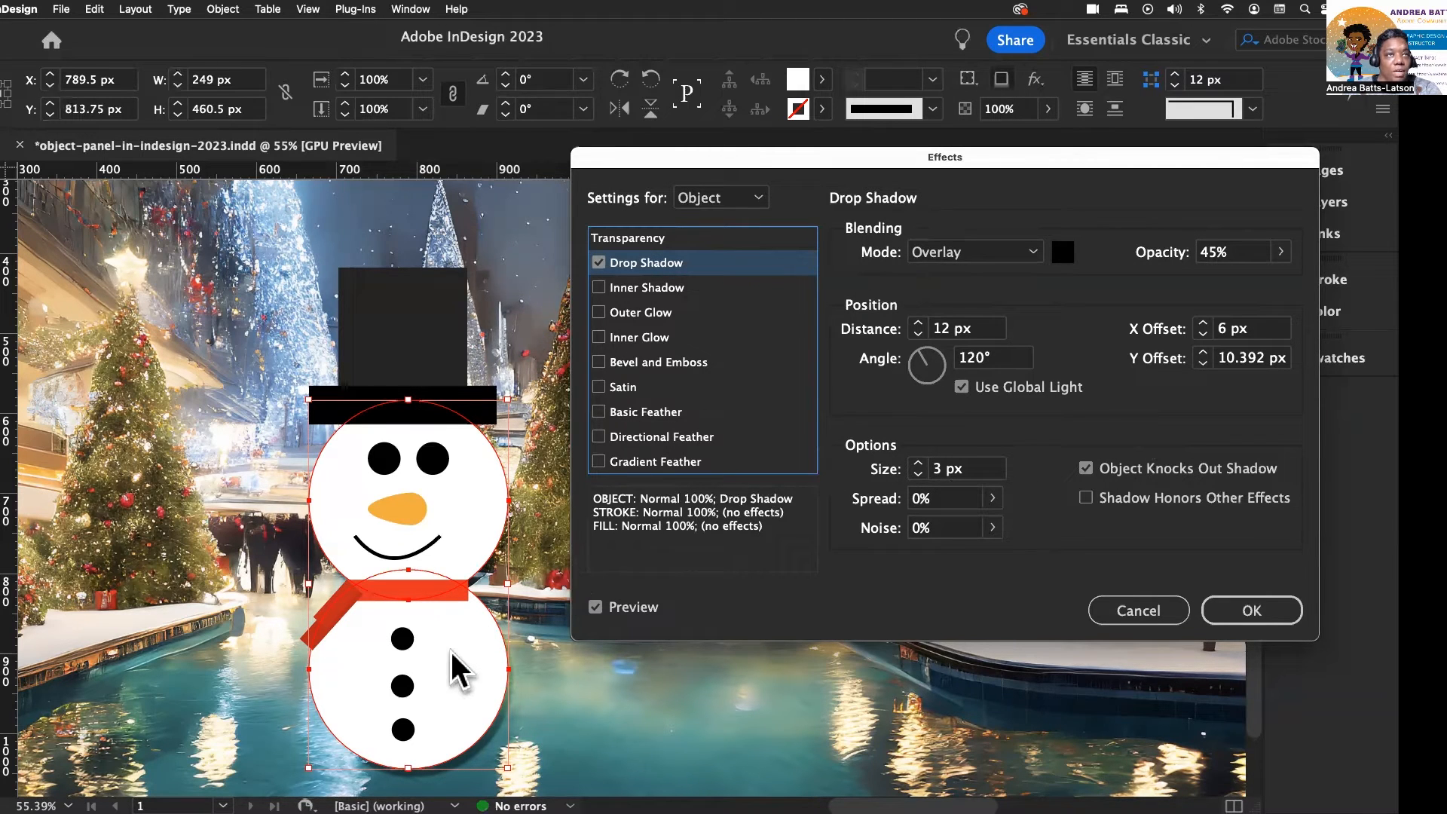
Set the drop shadow's blend mode to Normal and its opacity to 75%
click(1033, 251)
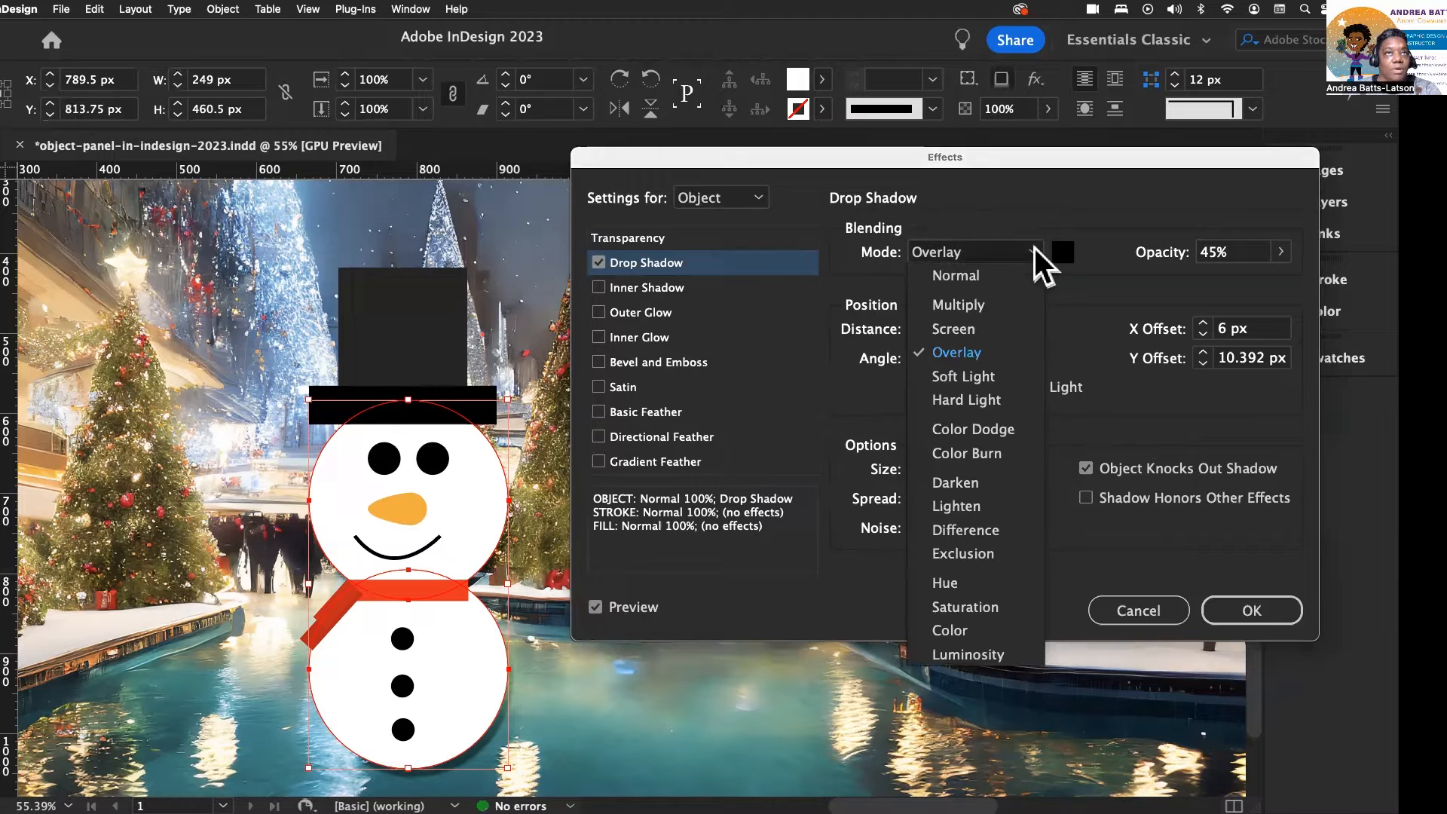
click(978, 277)
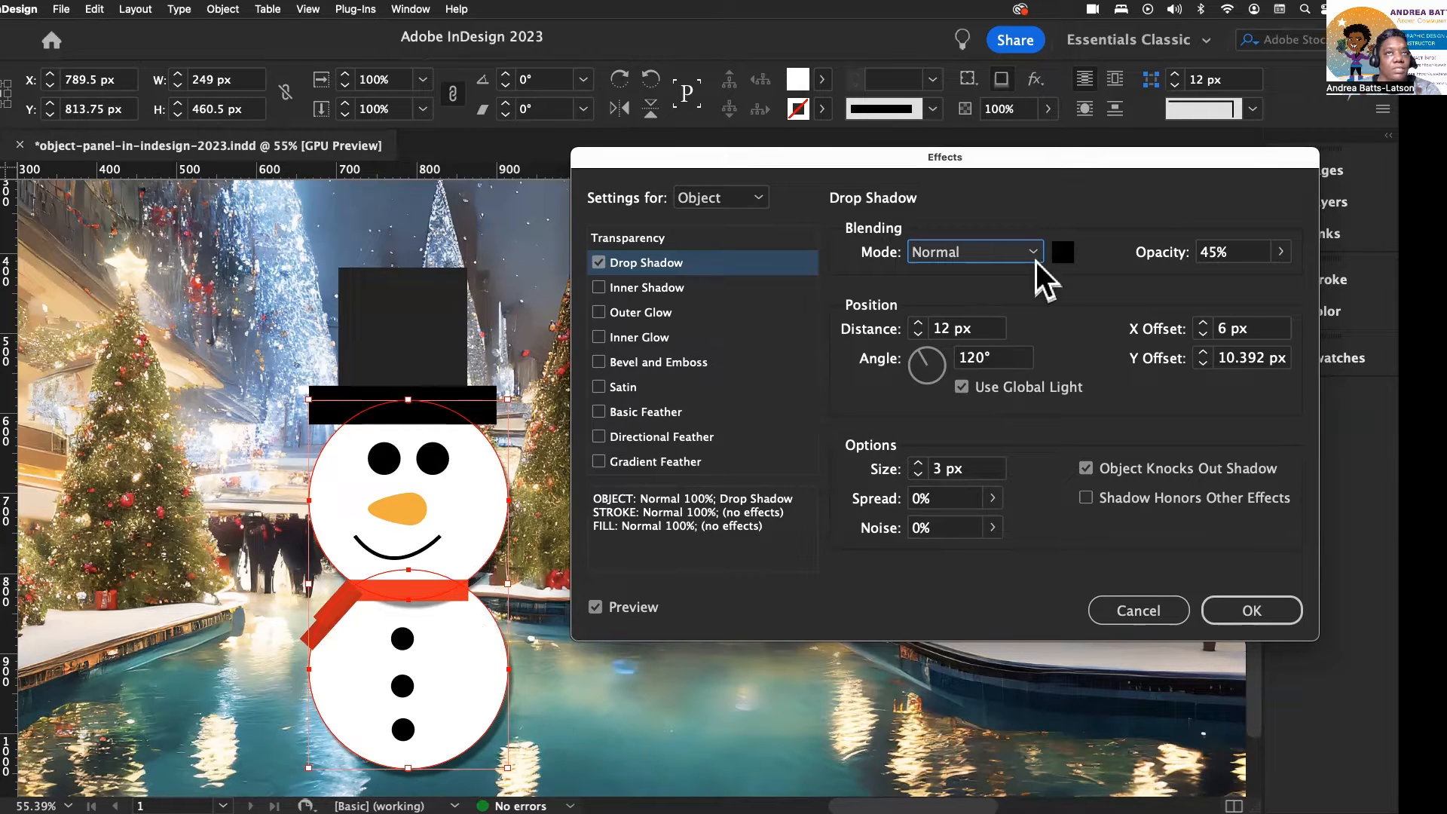
click(1280, 253)
drag(1216, 279, 1252, 281)
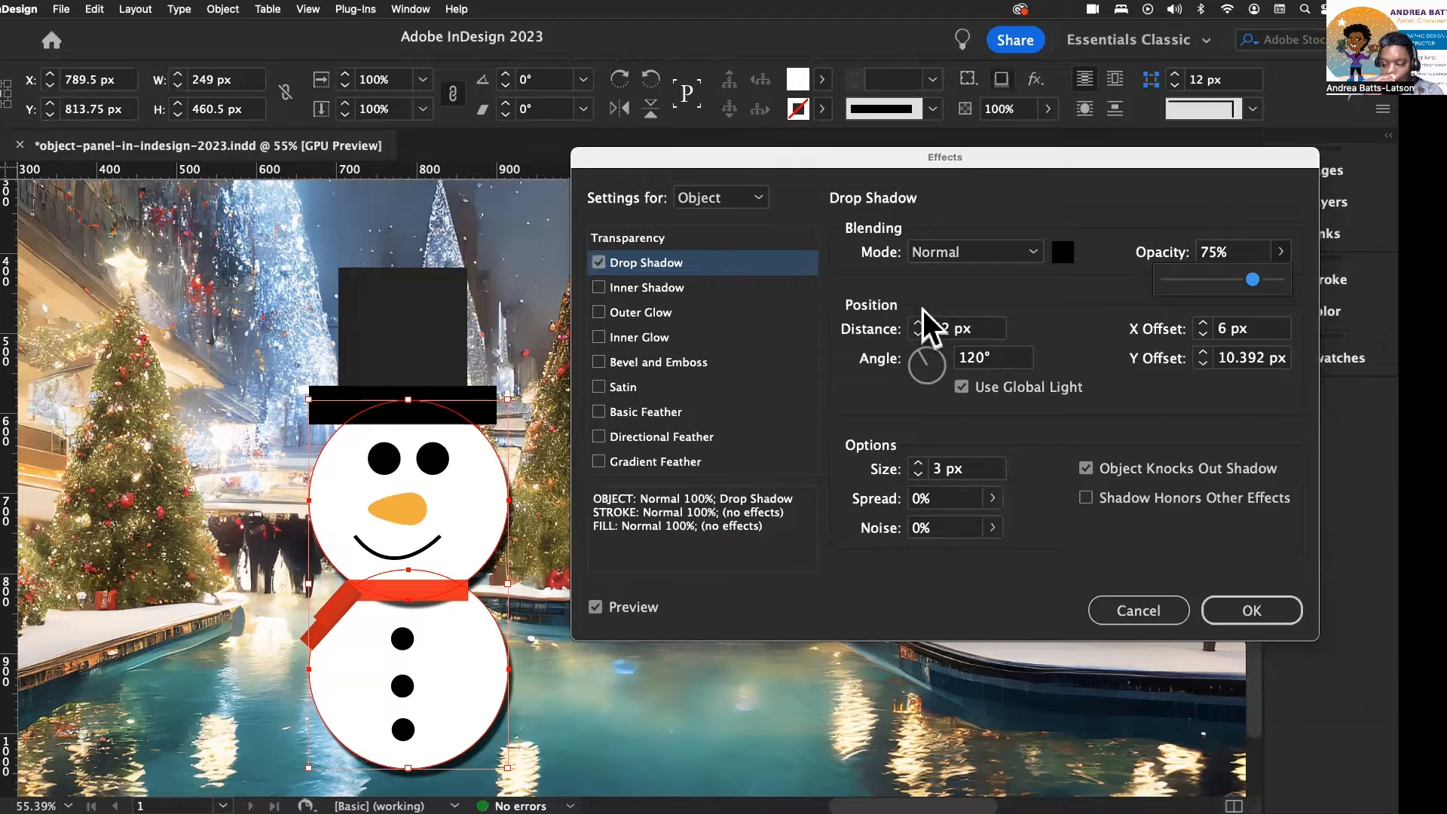
Try the Multiply, Overlay and Color Dodge blend modes on the drop shadow and settle on Multiply
click(965, 256)
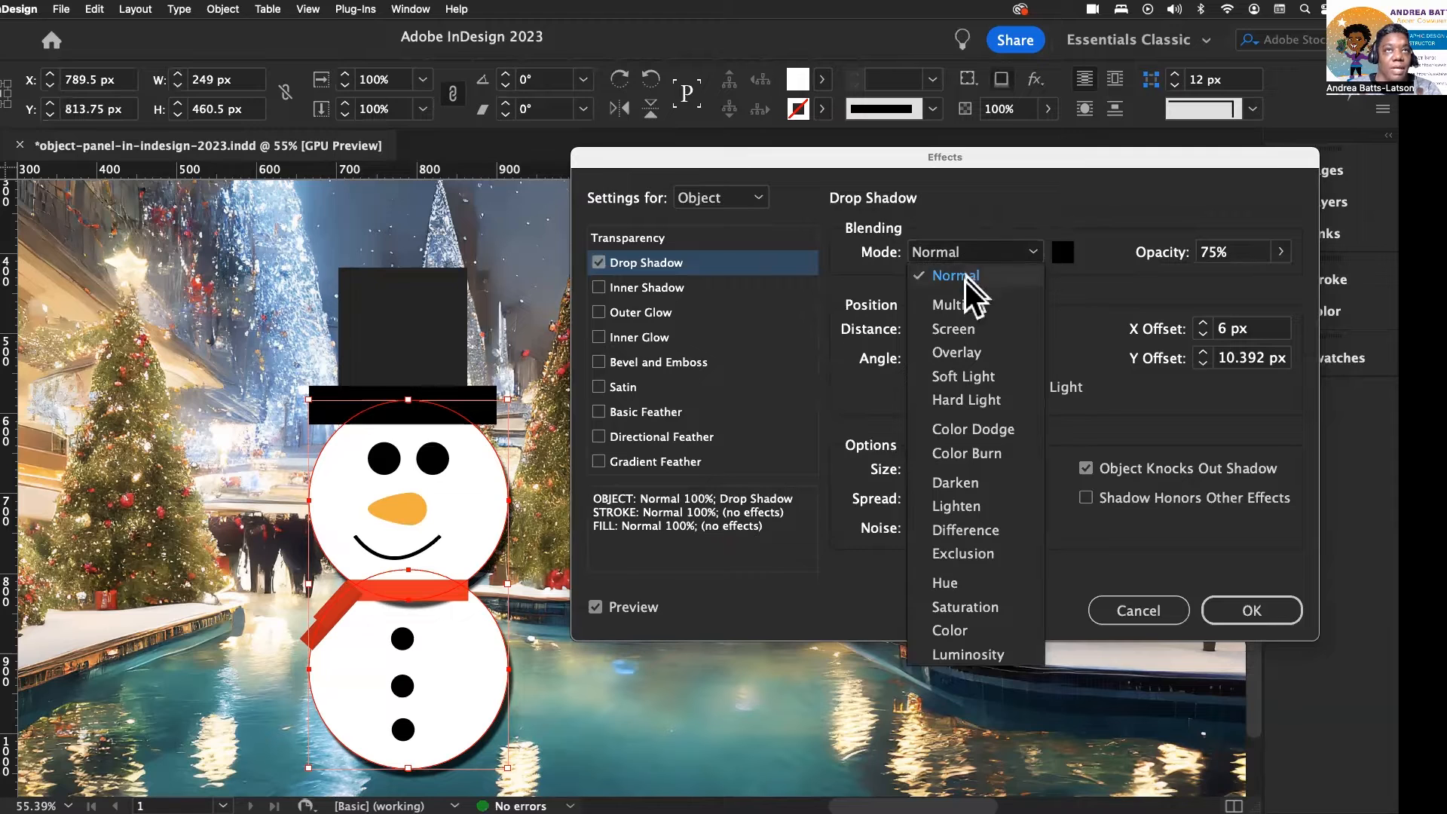
click(972, 308)
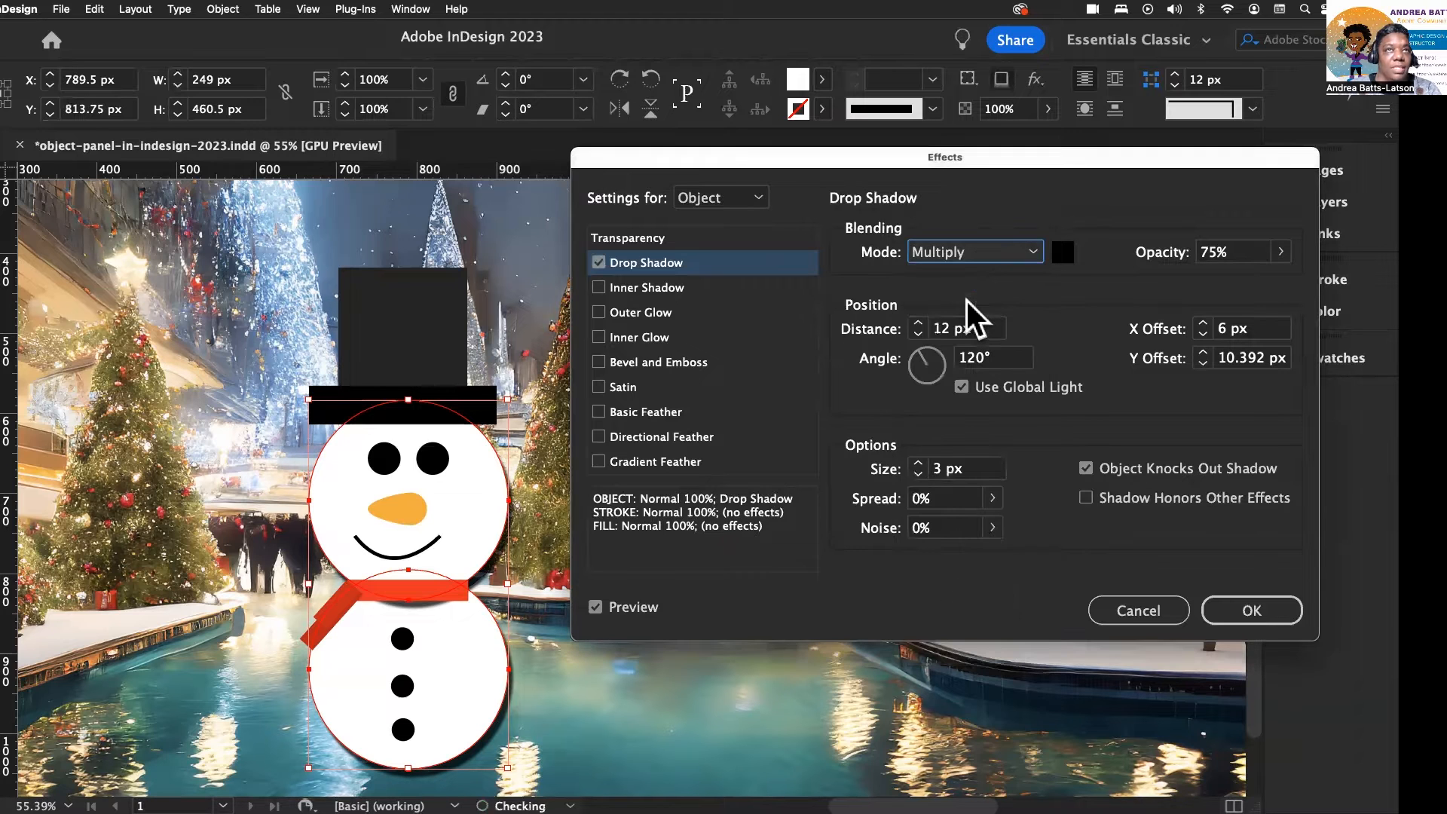
click(980, 254)
click(977, 354)
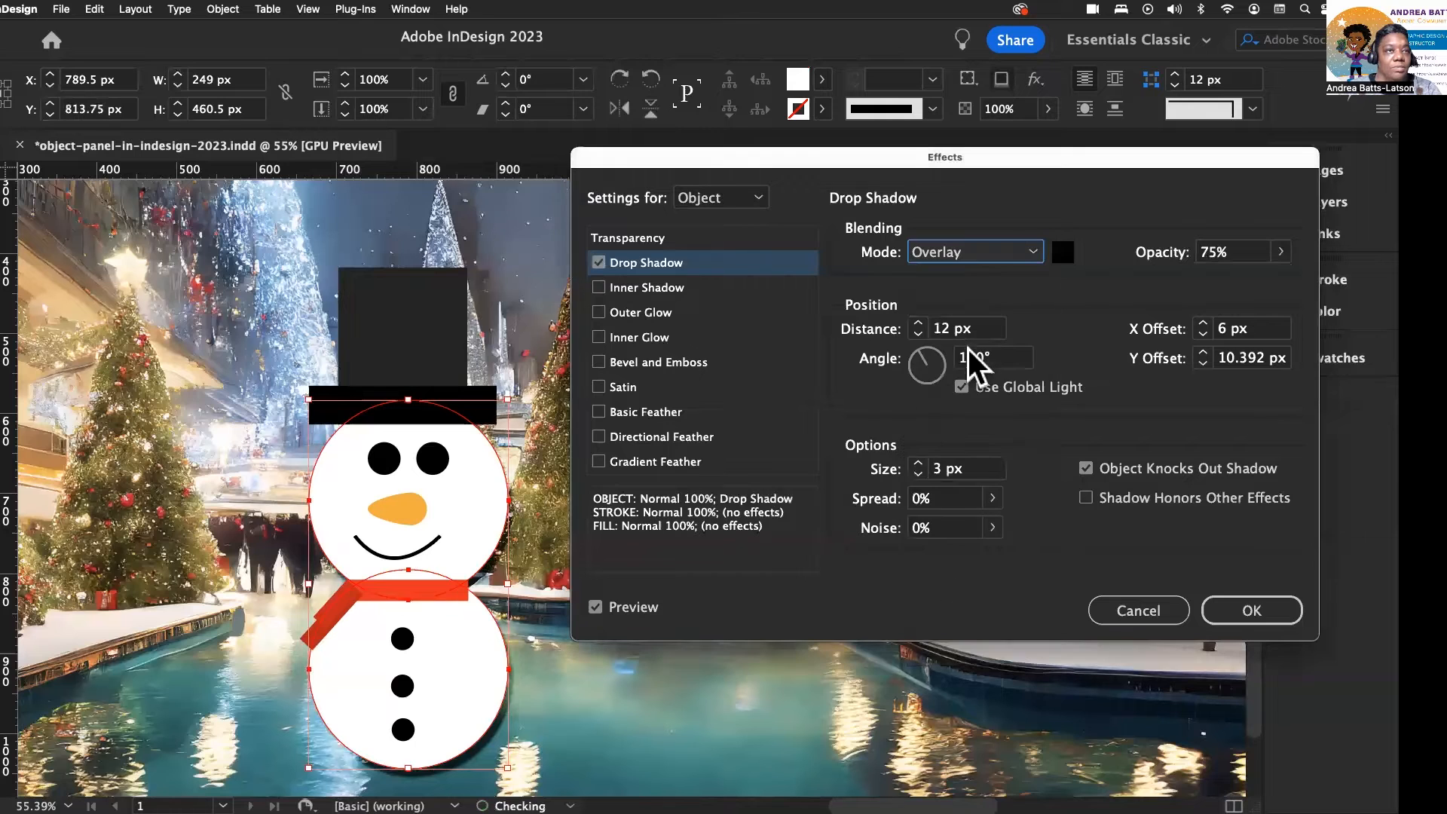
click(968, 251)
click(957, 428)
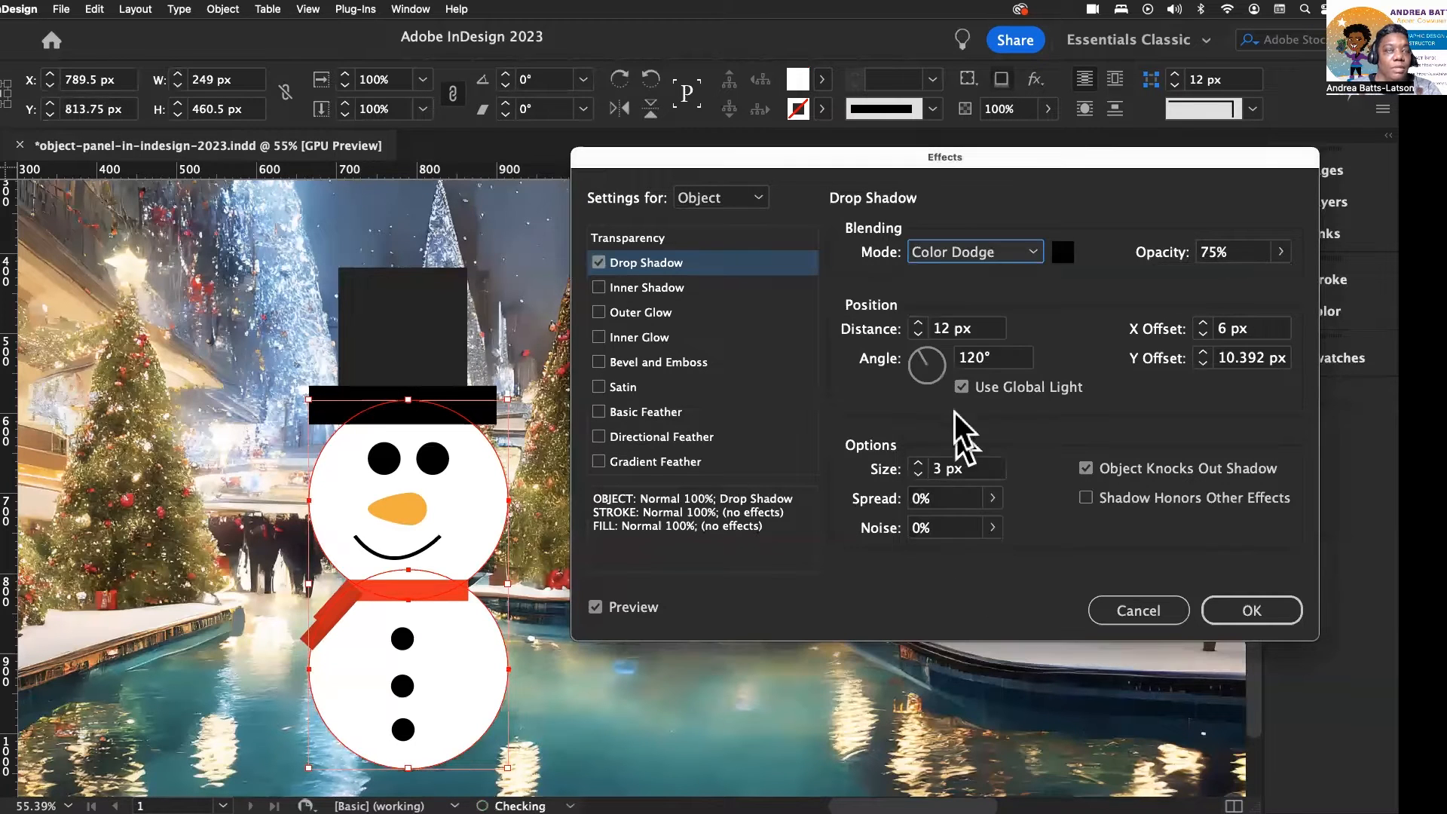
click(980, 258)
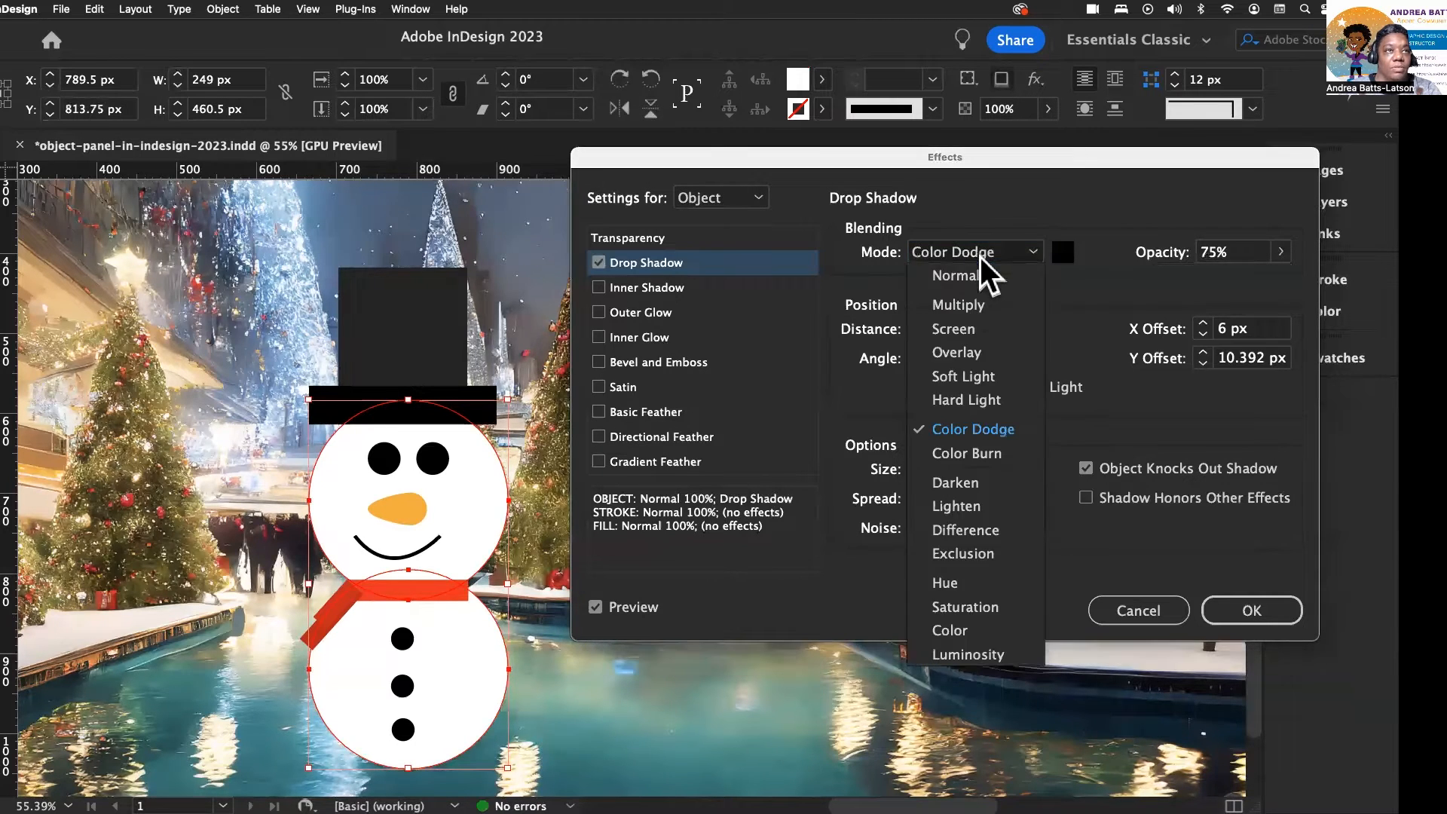
click(980, 305)
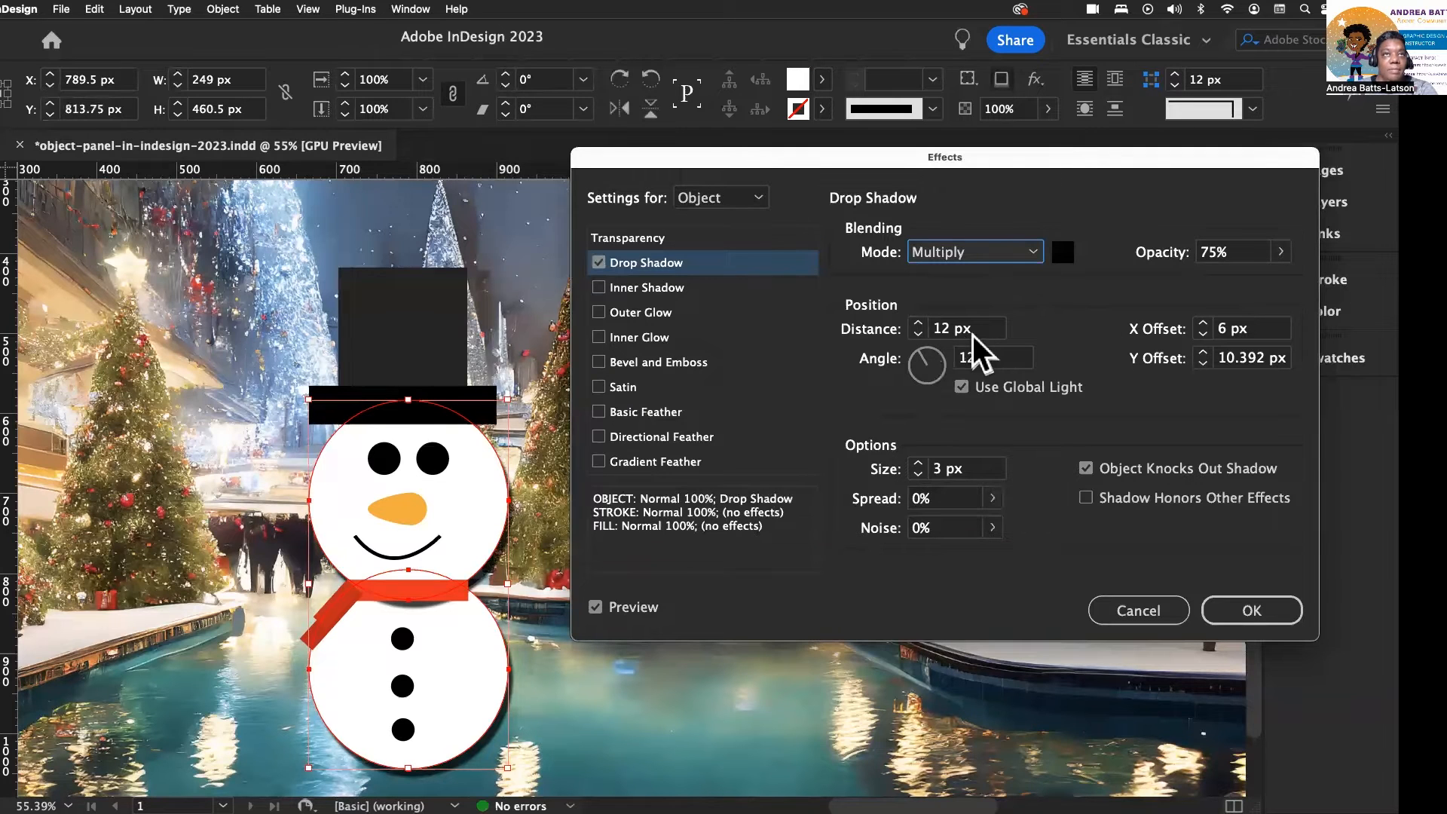
Try a shadow angle of 161°, set it back to 120° and apply the drop shadow
mouse_move(932, 360)
mouse_down()
mouse_move(950, 368)
mouse_move(932, 360)
mouse_move(945, 379)
mouse_move(921, 391)
mouse_move(901, 356)
mouse_move(927, 362)
mouse_move(904, 356)
mouse_up()
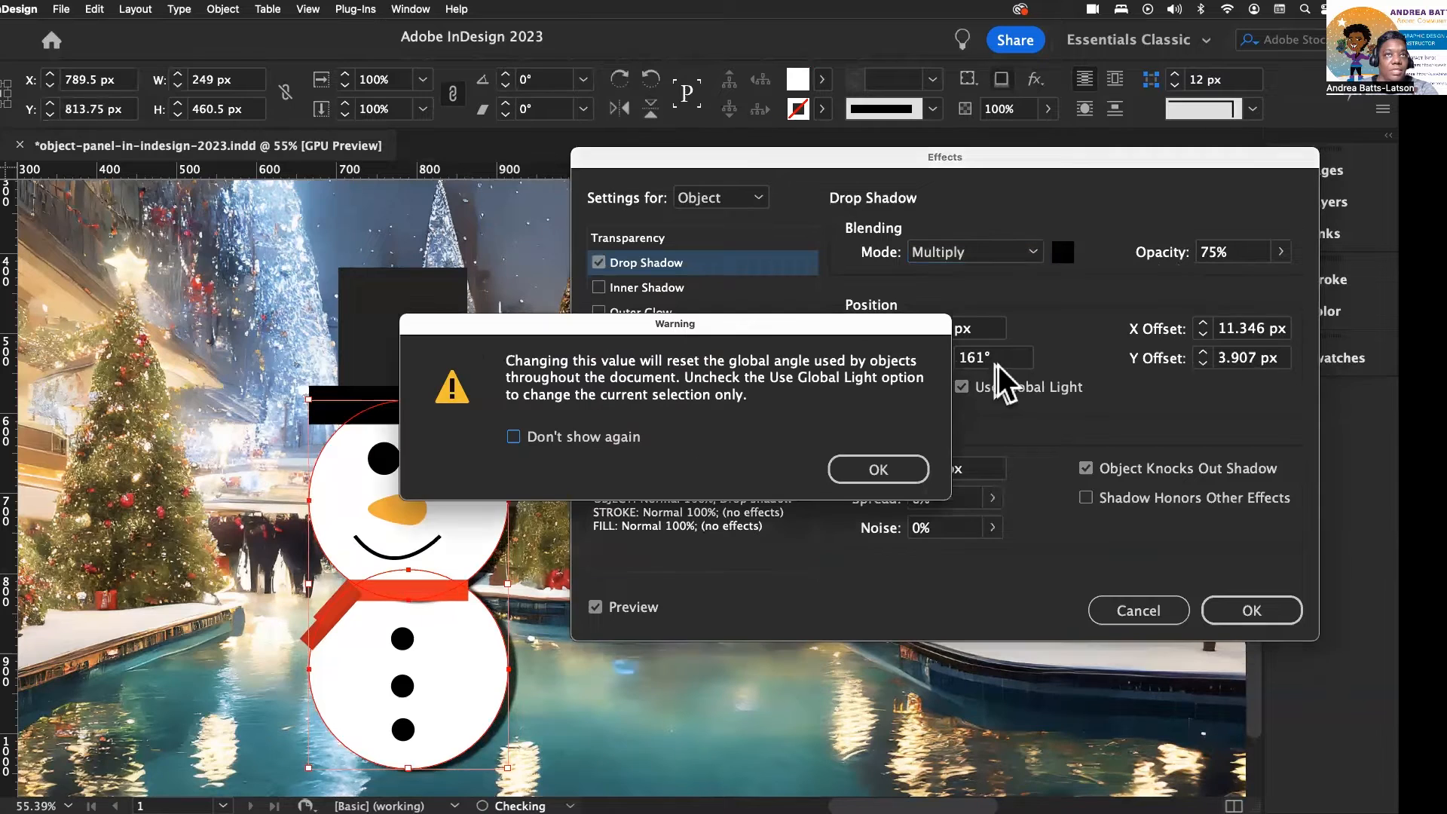
click(901, 473)
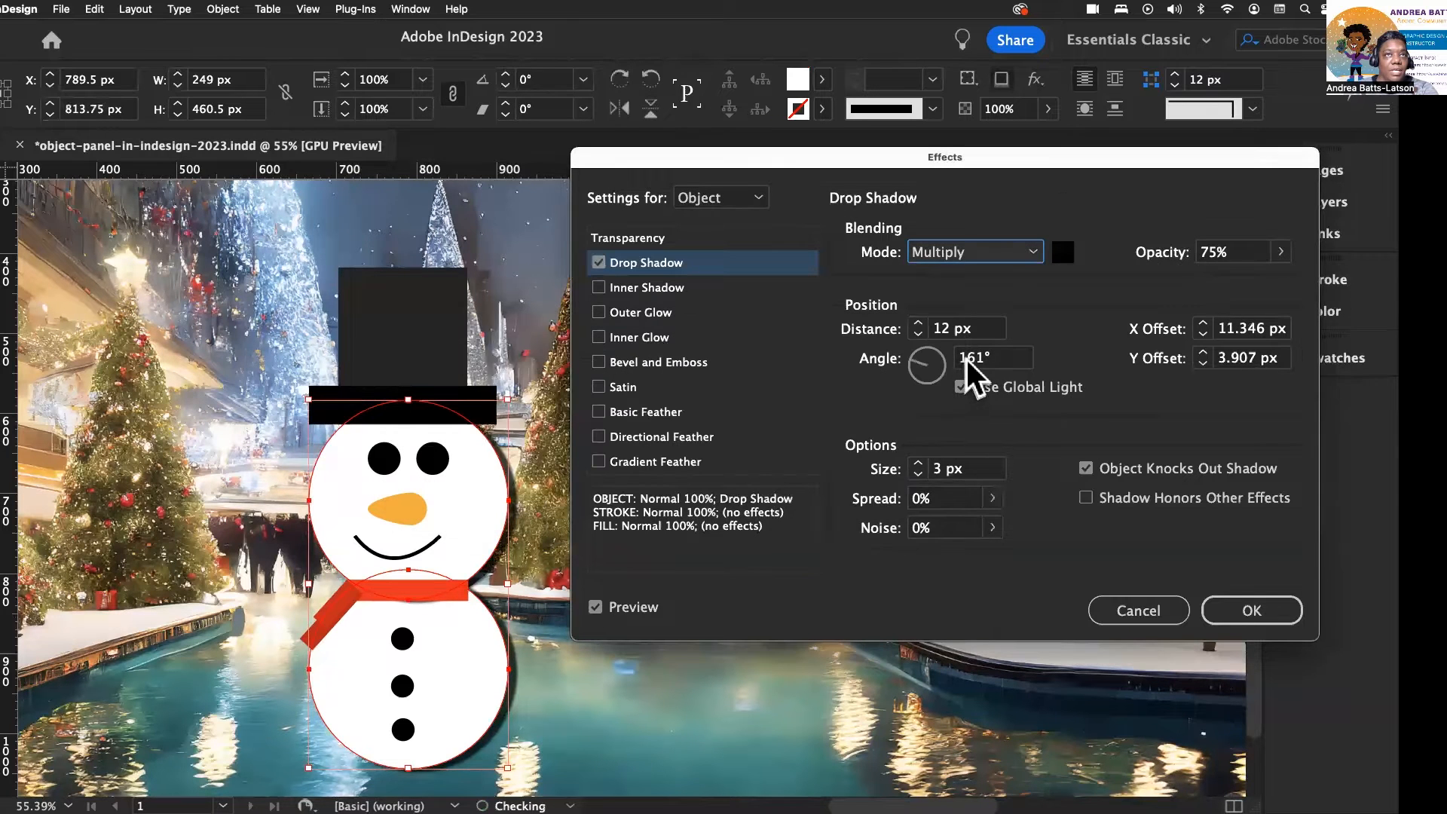
click(967, 358)
text(120)
key(Tab)
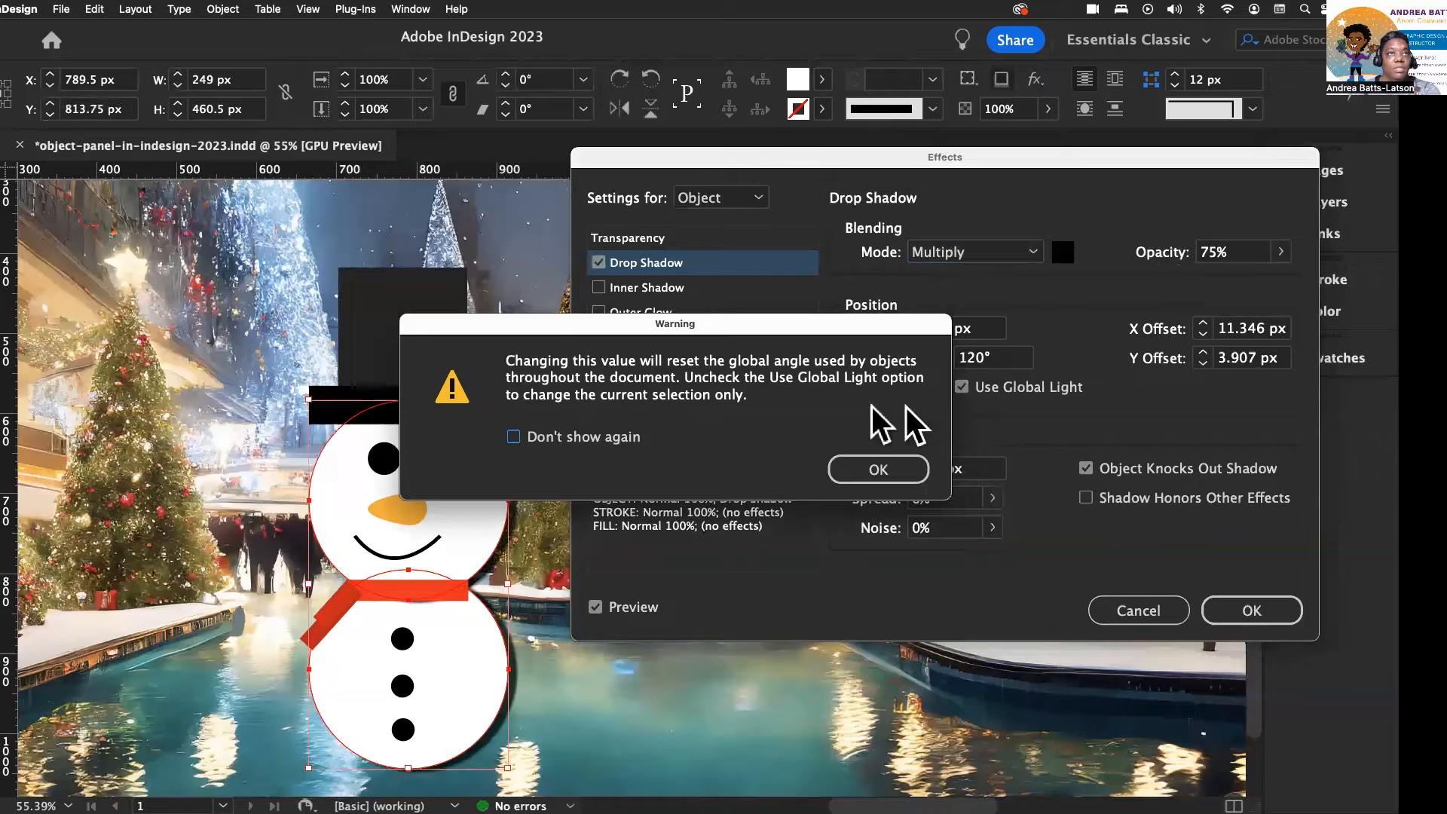
click(874, 483)
key(Return)
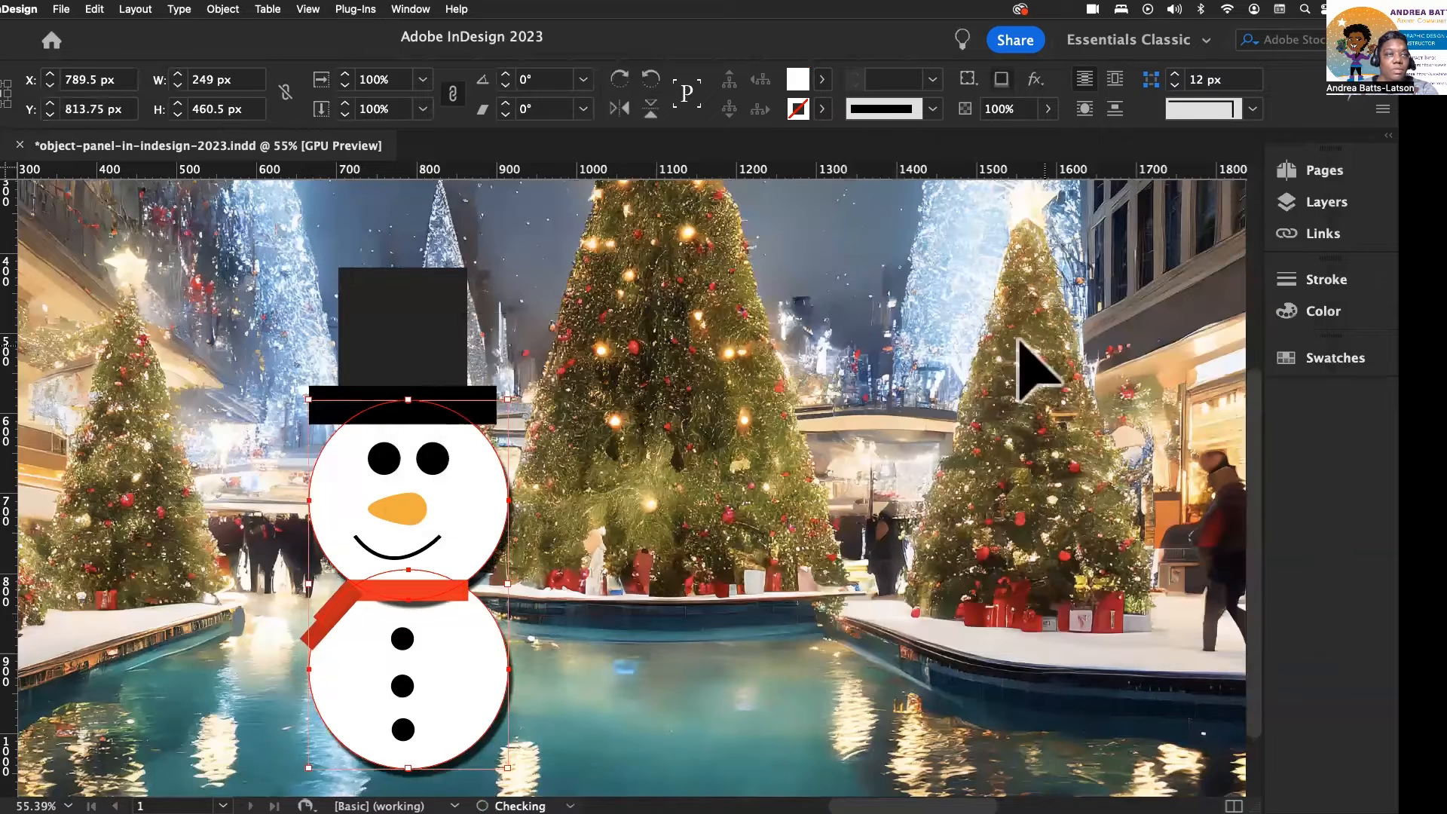
Reopen the circles' drop shadow settings and set the distance to 11 px and the Y offset to 9 px
click(226, 9)
mouse_move(233, 377)
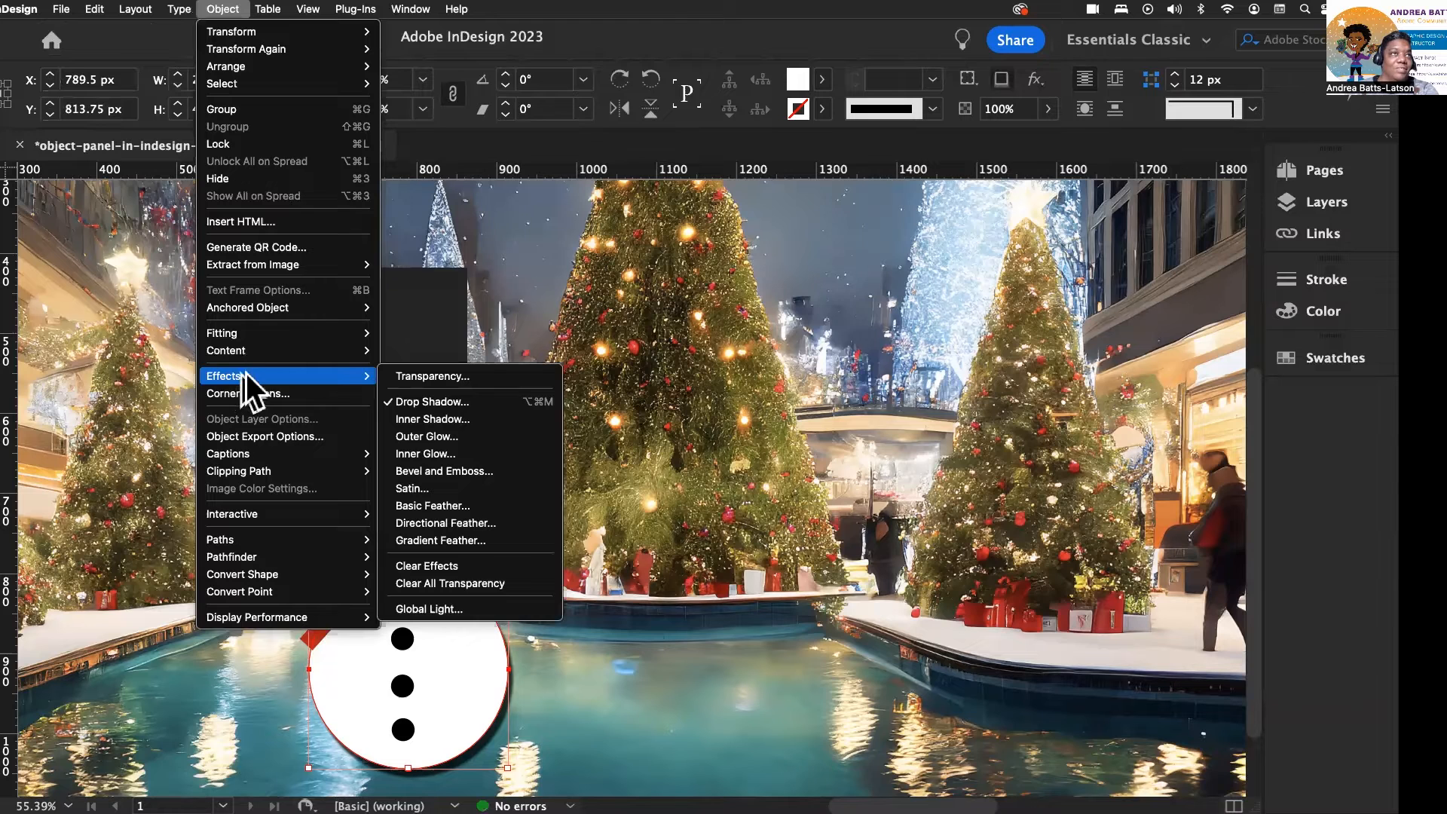
click(451, 401)
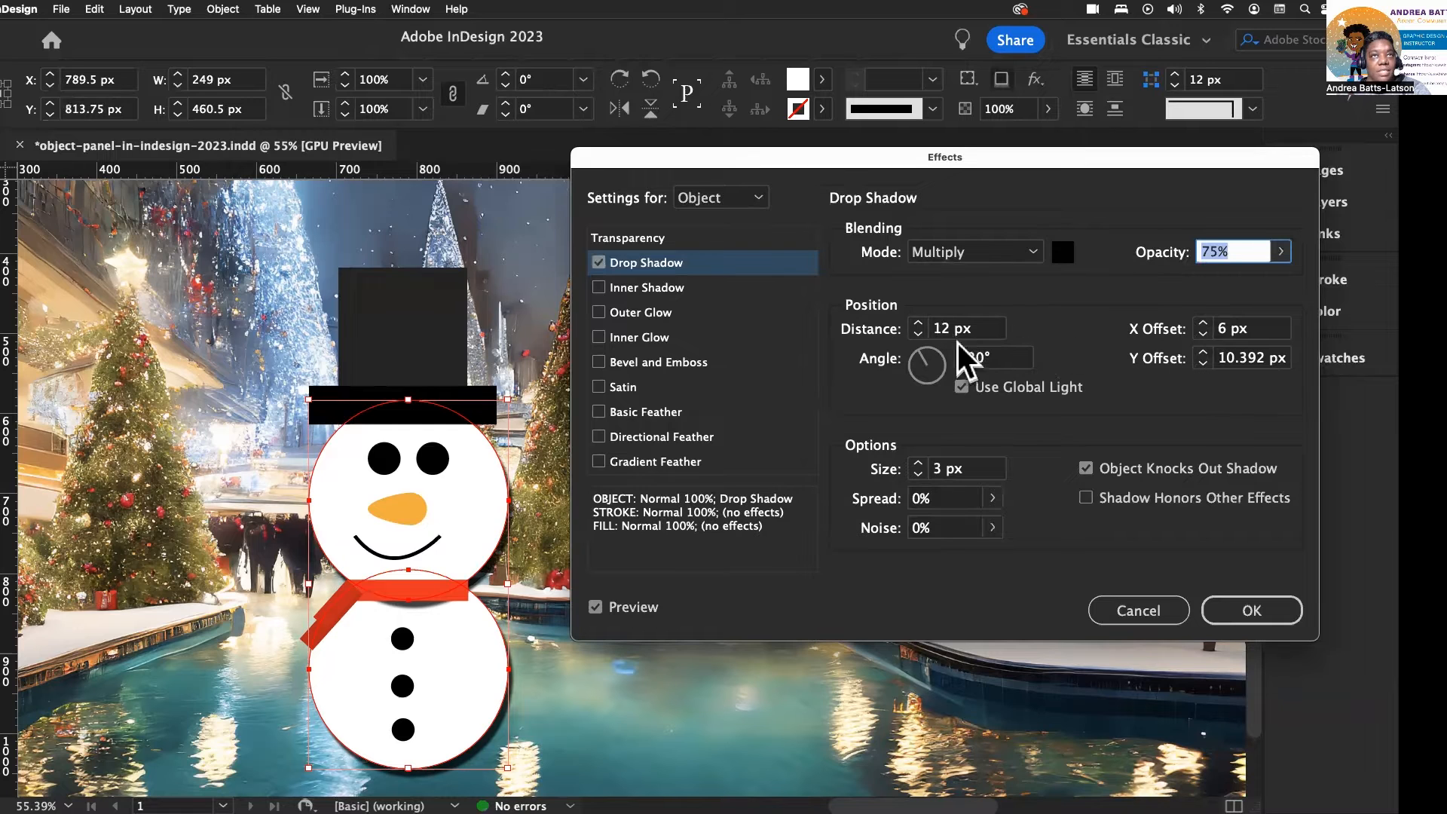
click(918, 323)
click(918, 323)
click(918, 324)
click(918, 323)
click(918, 323)
click(918, 323)
click(918, 334)
click(918, 334)
click(918, 334)
click(918, 334)
click(918, 334)
click(918, 333)
click(918, 334)
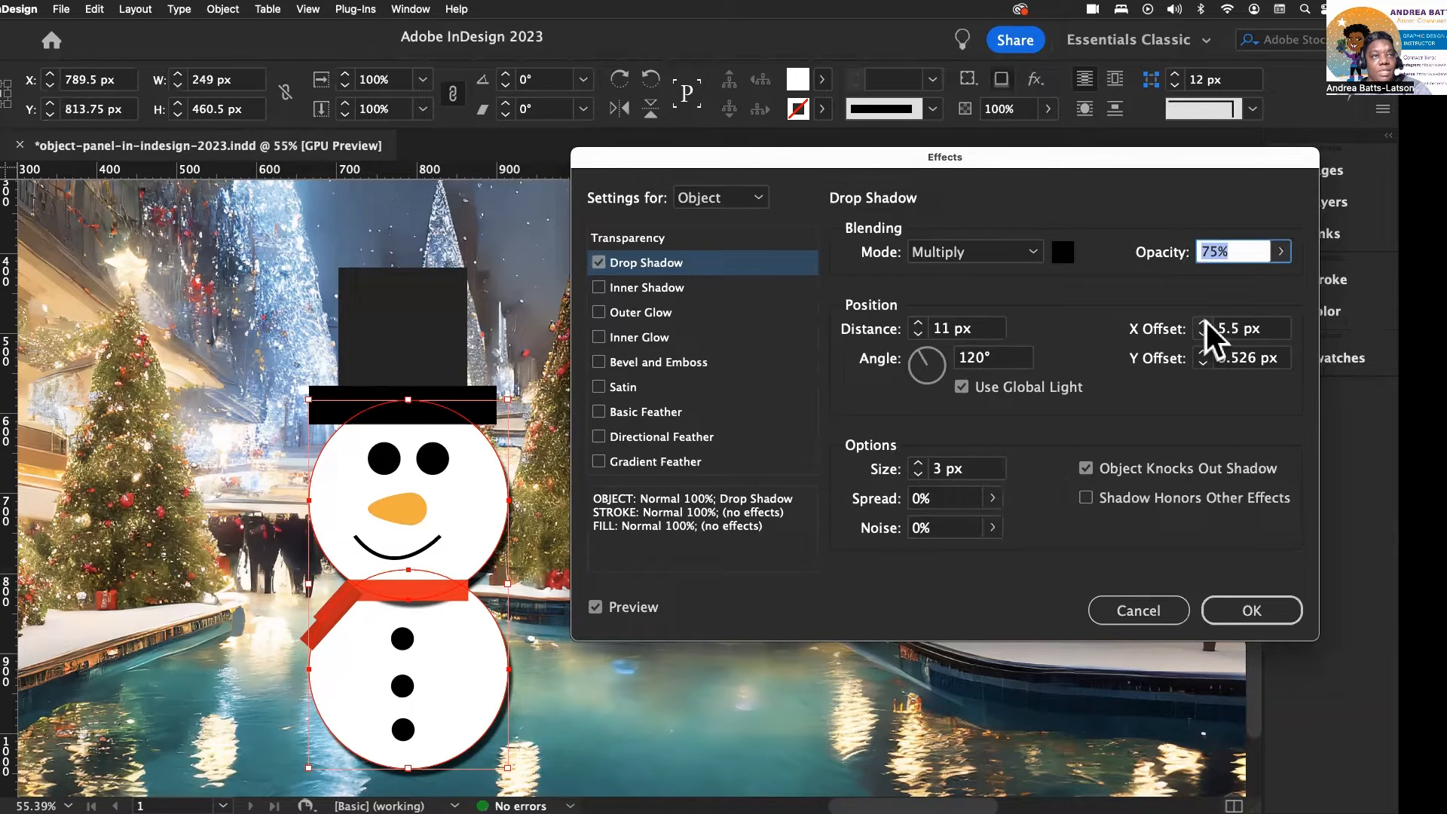
click(1203, 364)
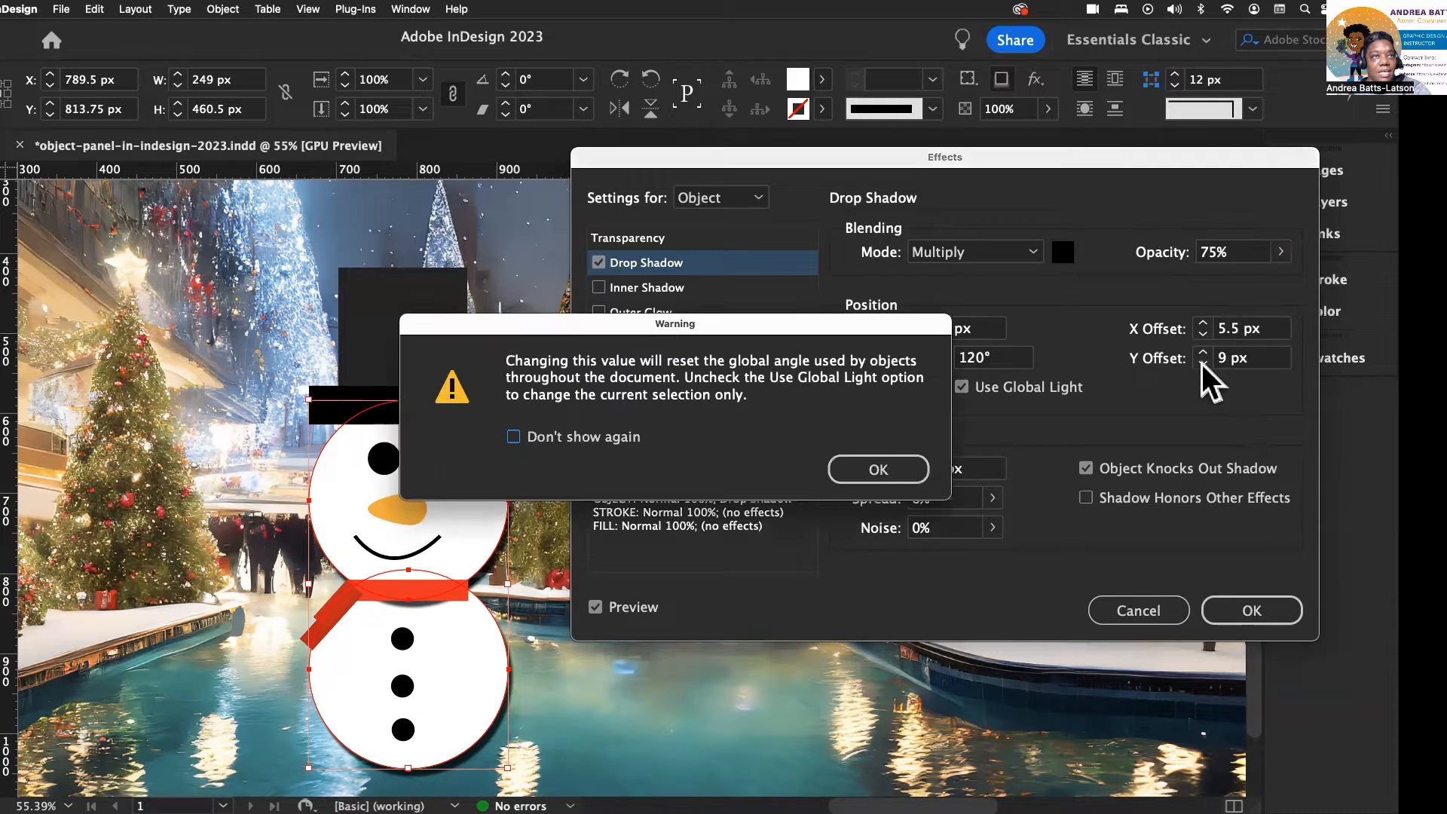
click(876, 469)
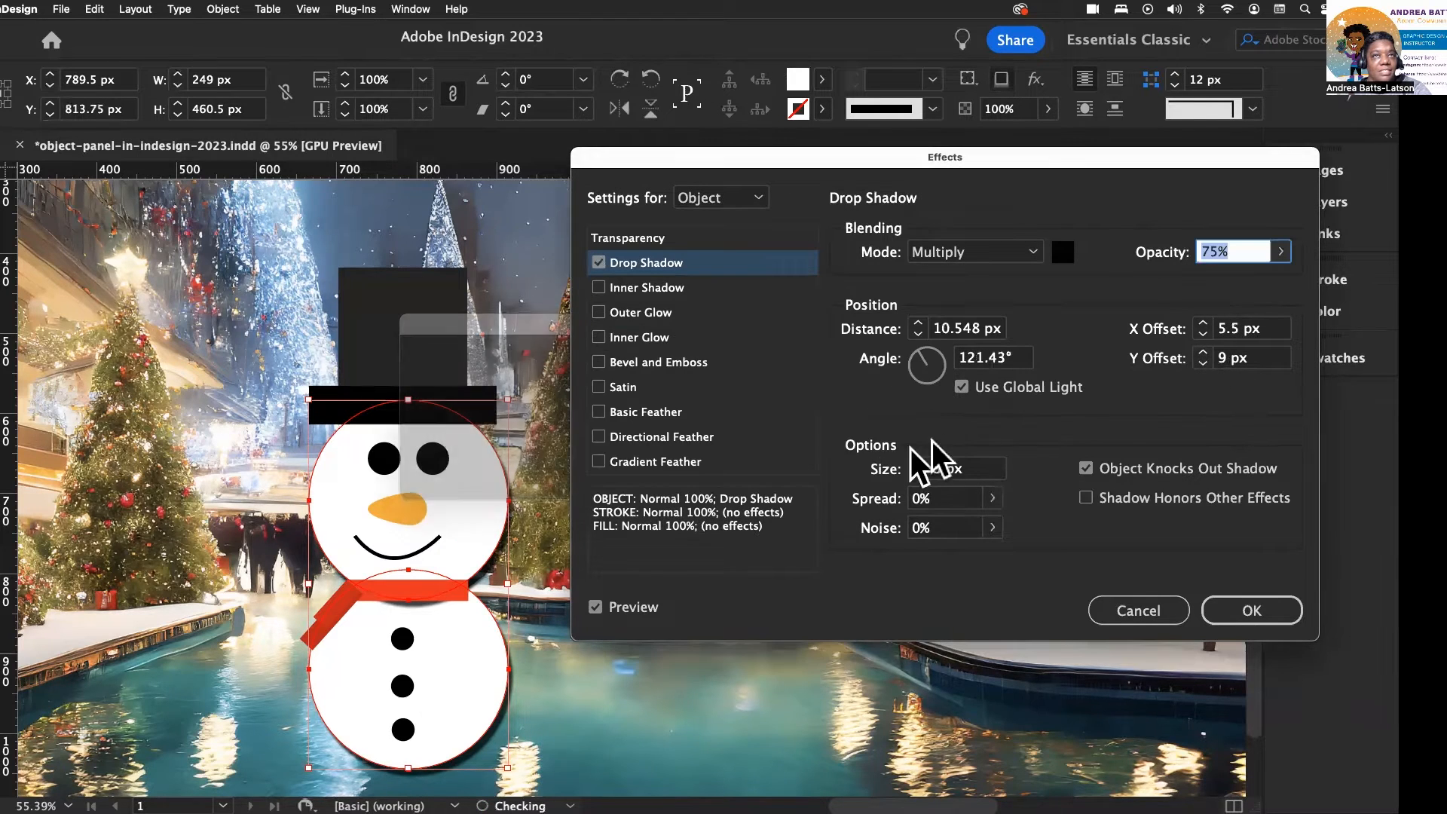
Turn off Use Global Light for the drop shadow and set its distance to 13 px
click(961, 387)
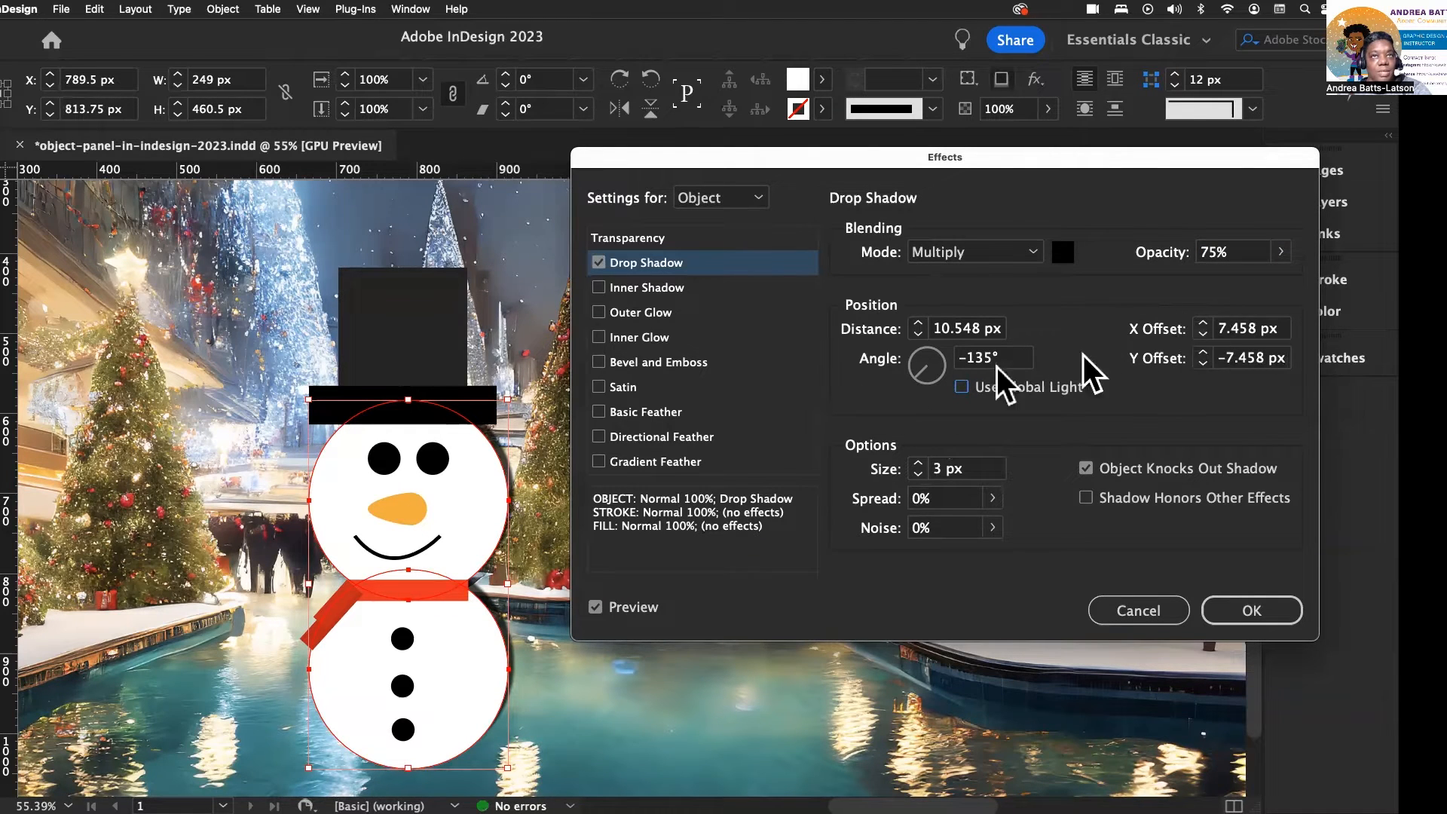
click(918, 324)
click(918, 323)
click(918, 323)
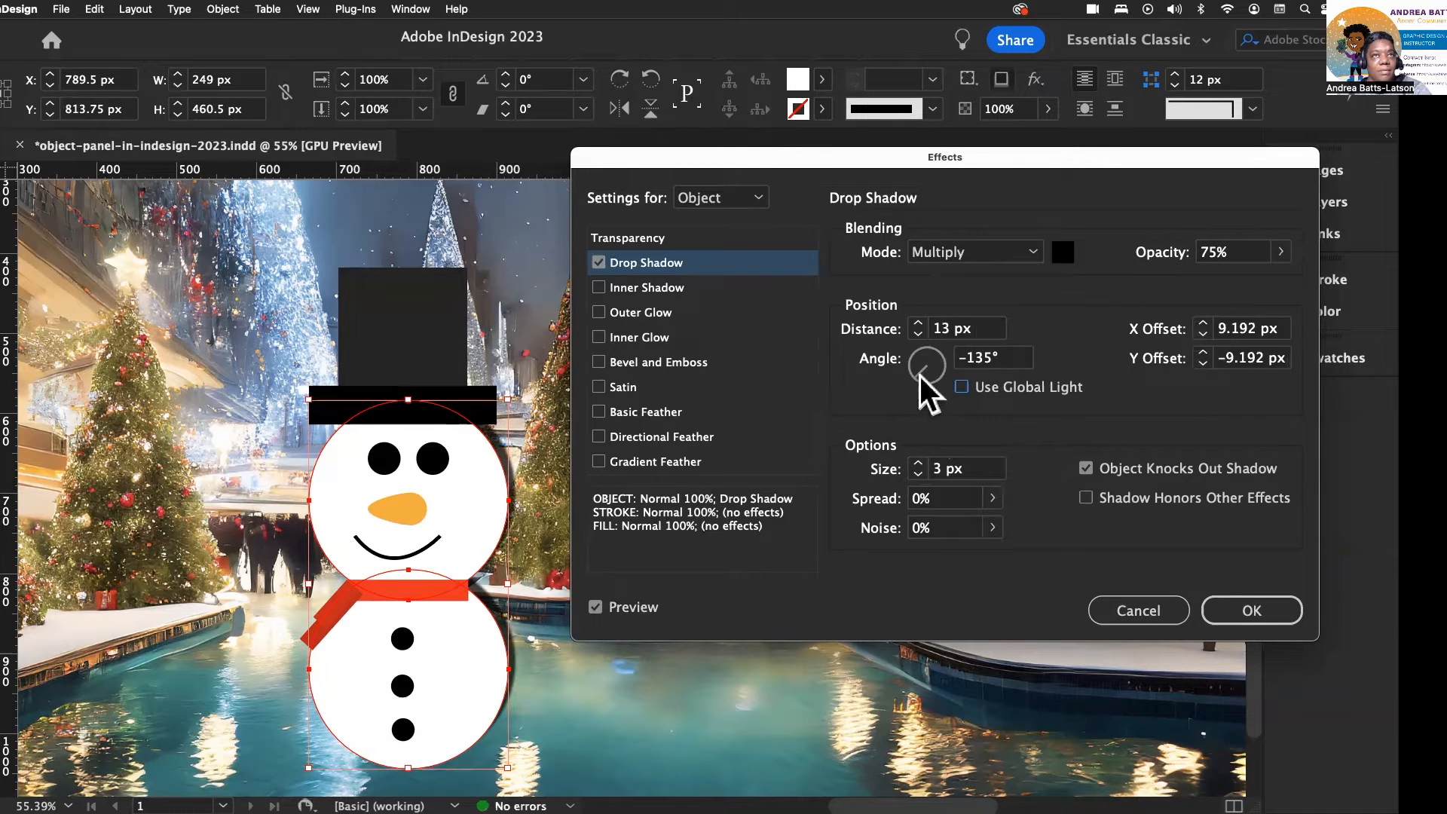
Set the drop shadow's angle to -120° and apply the effect
drag(992, 359, 971, 360)
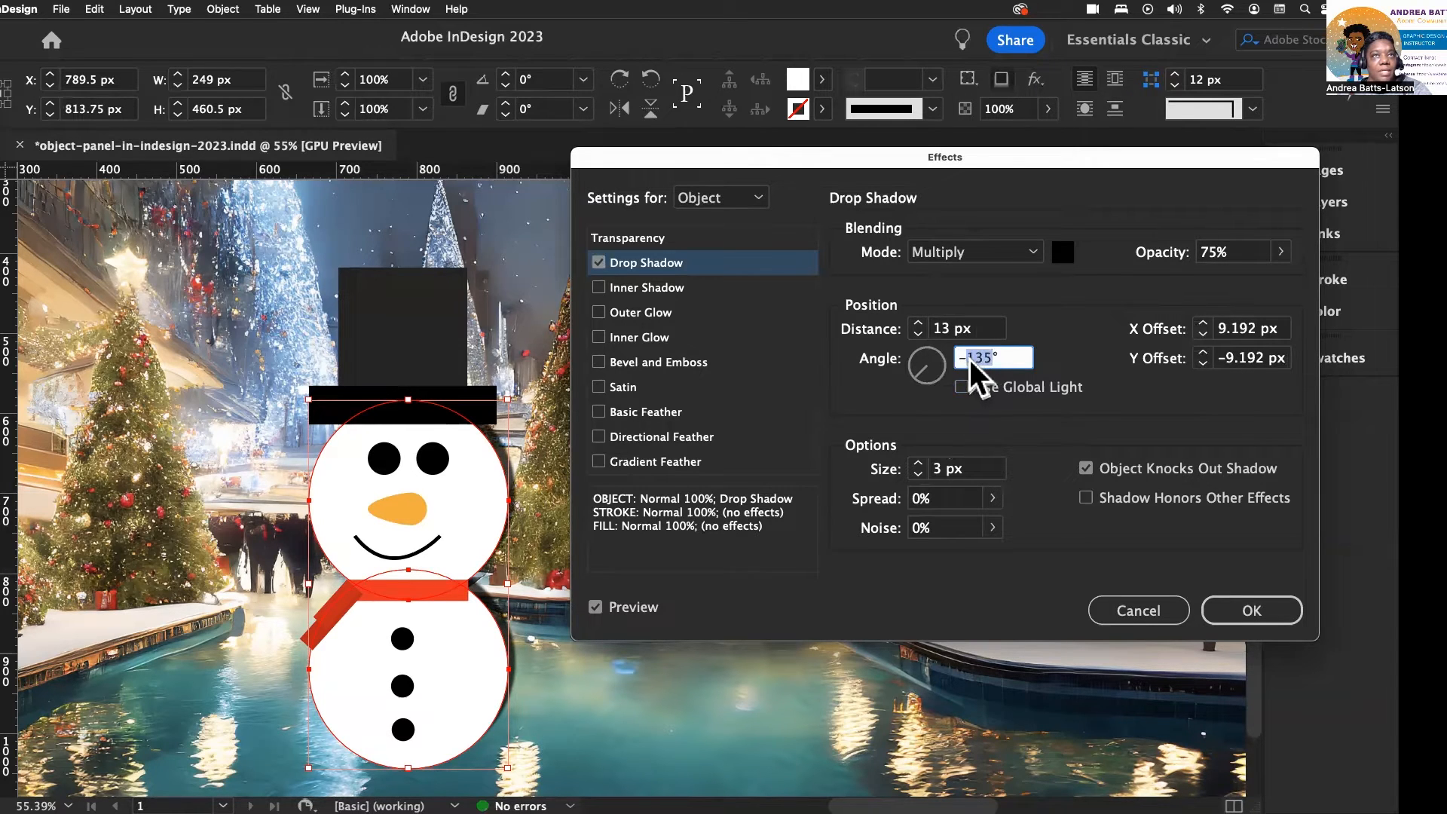
text(120)
key(Return)
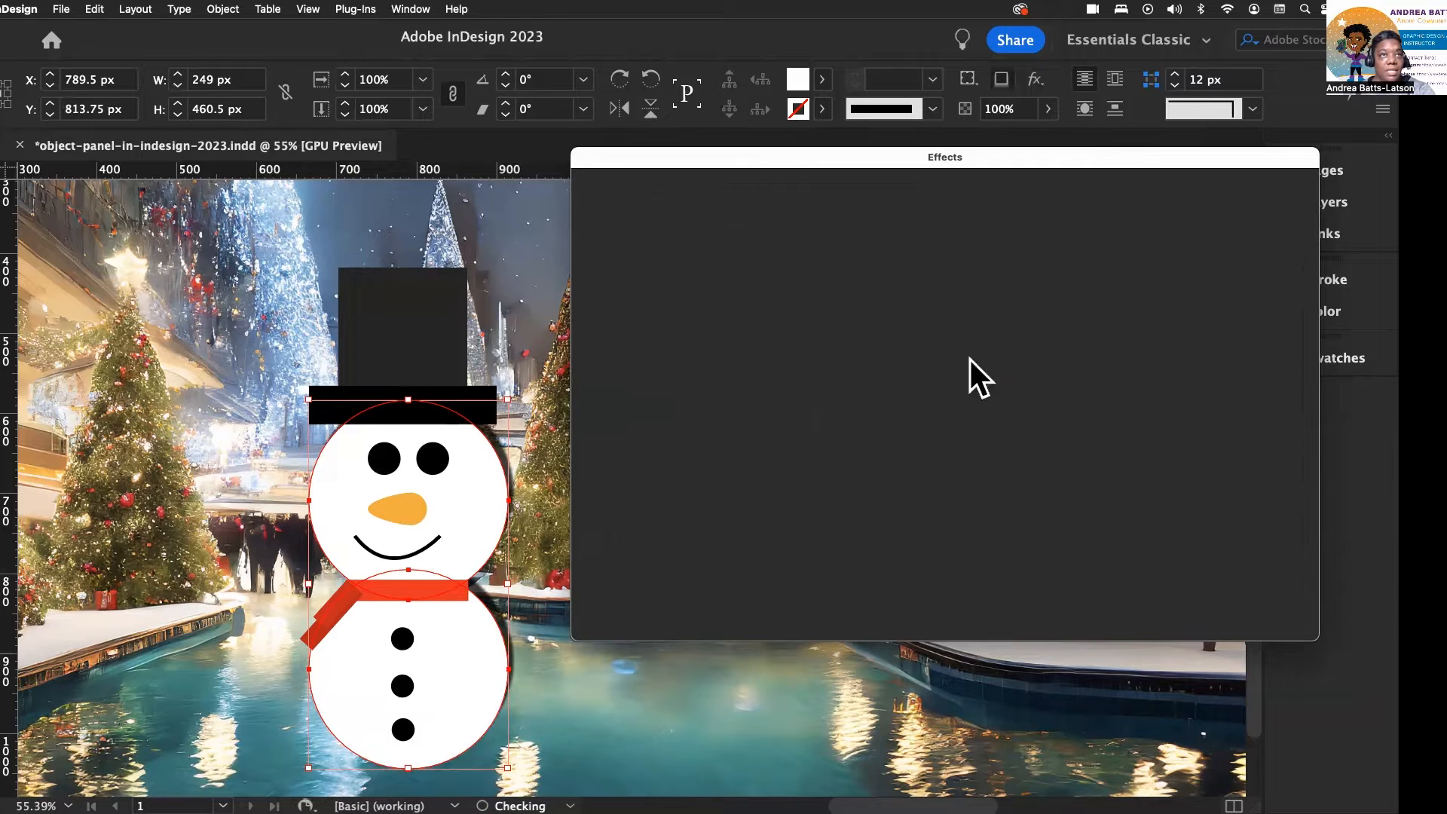
Reopen the circles' drop shadow settings and set the X offset to 9 px
click(215, 12)
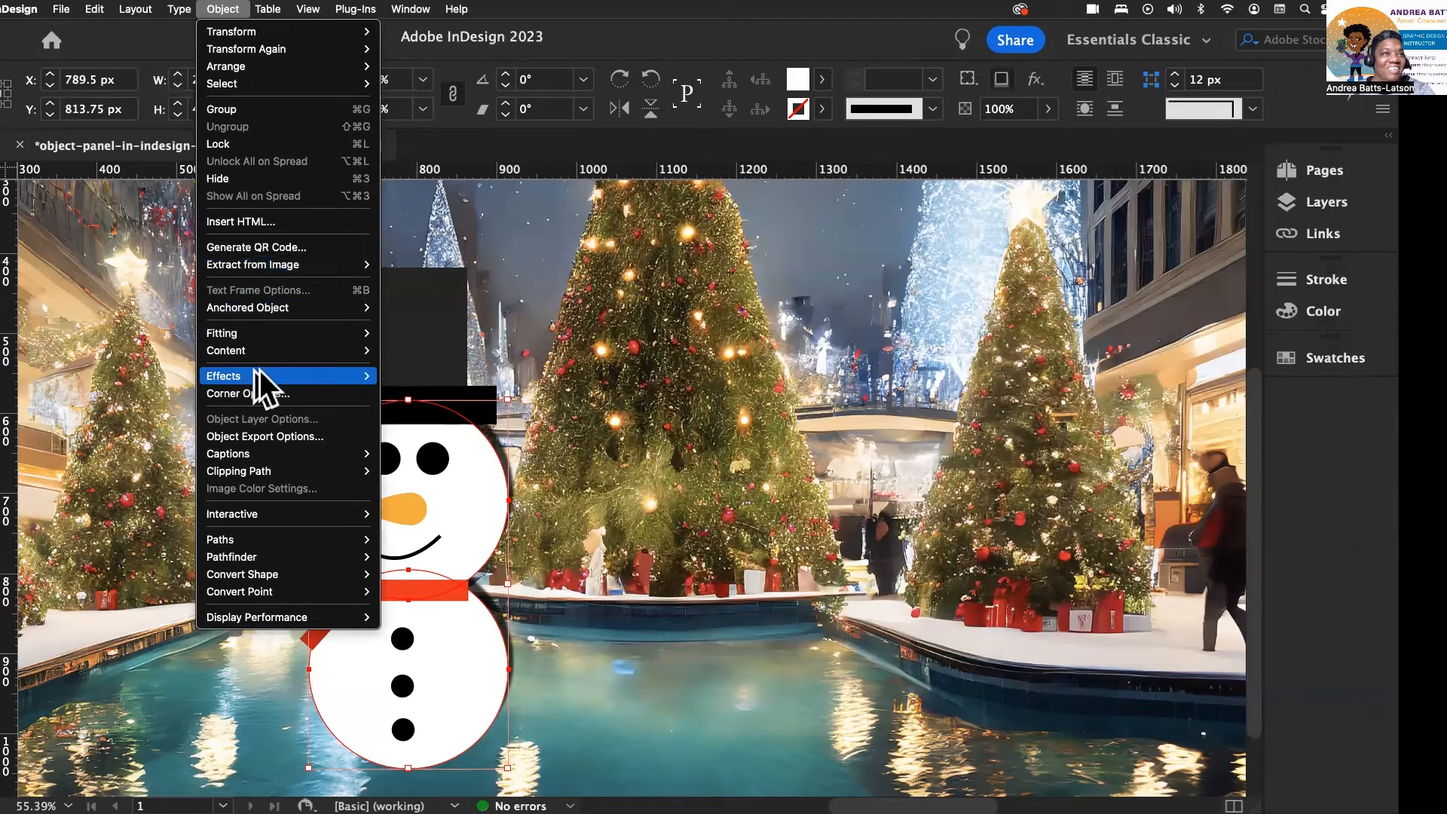
click(448, 394)
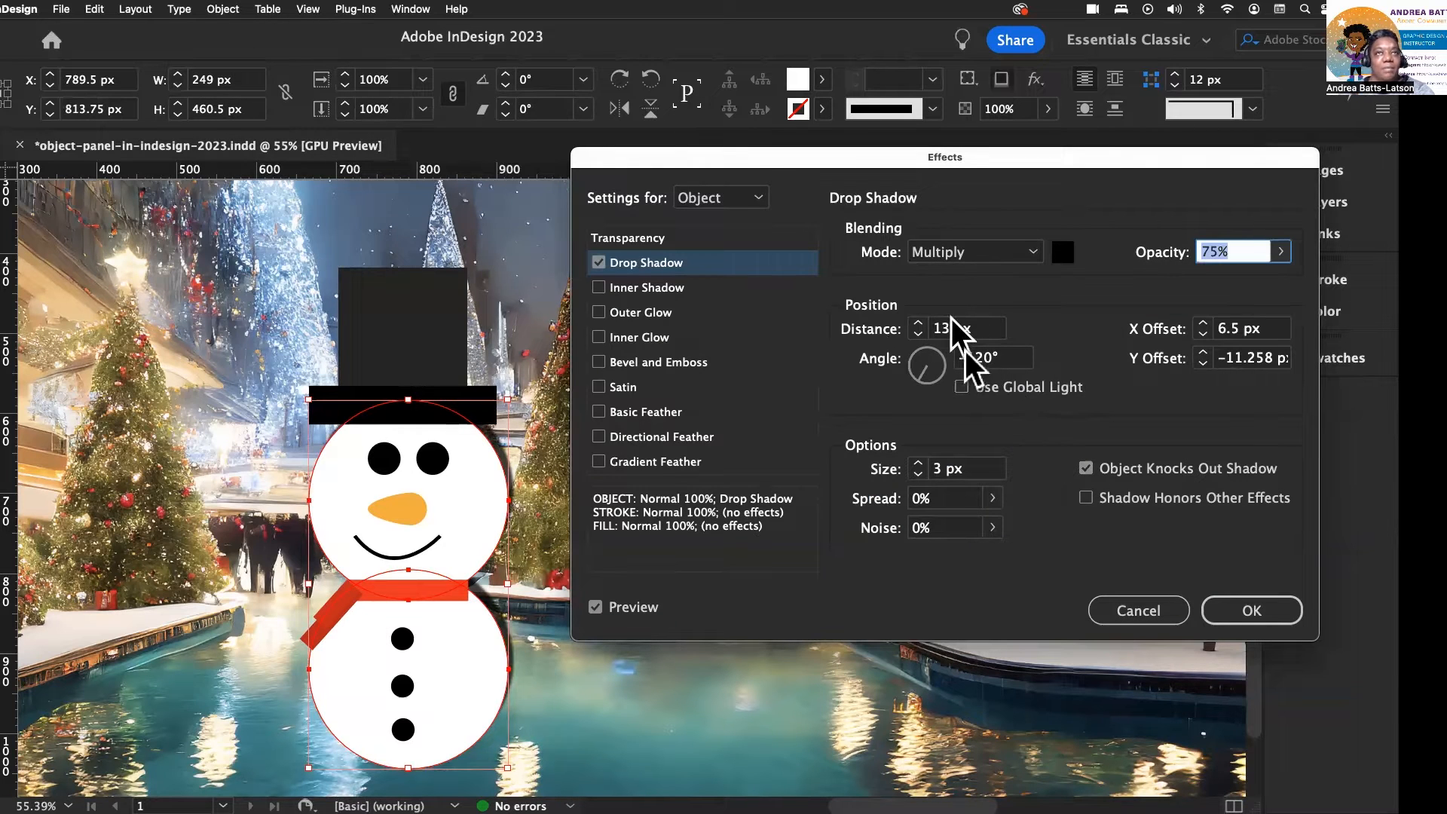
click(1203, 323)
click(1204, 323)
click(1203, 323)
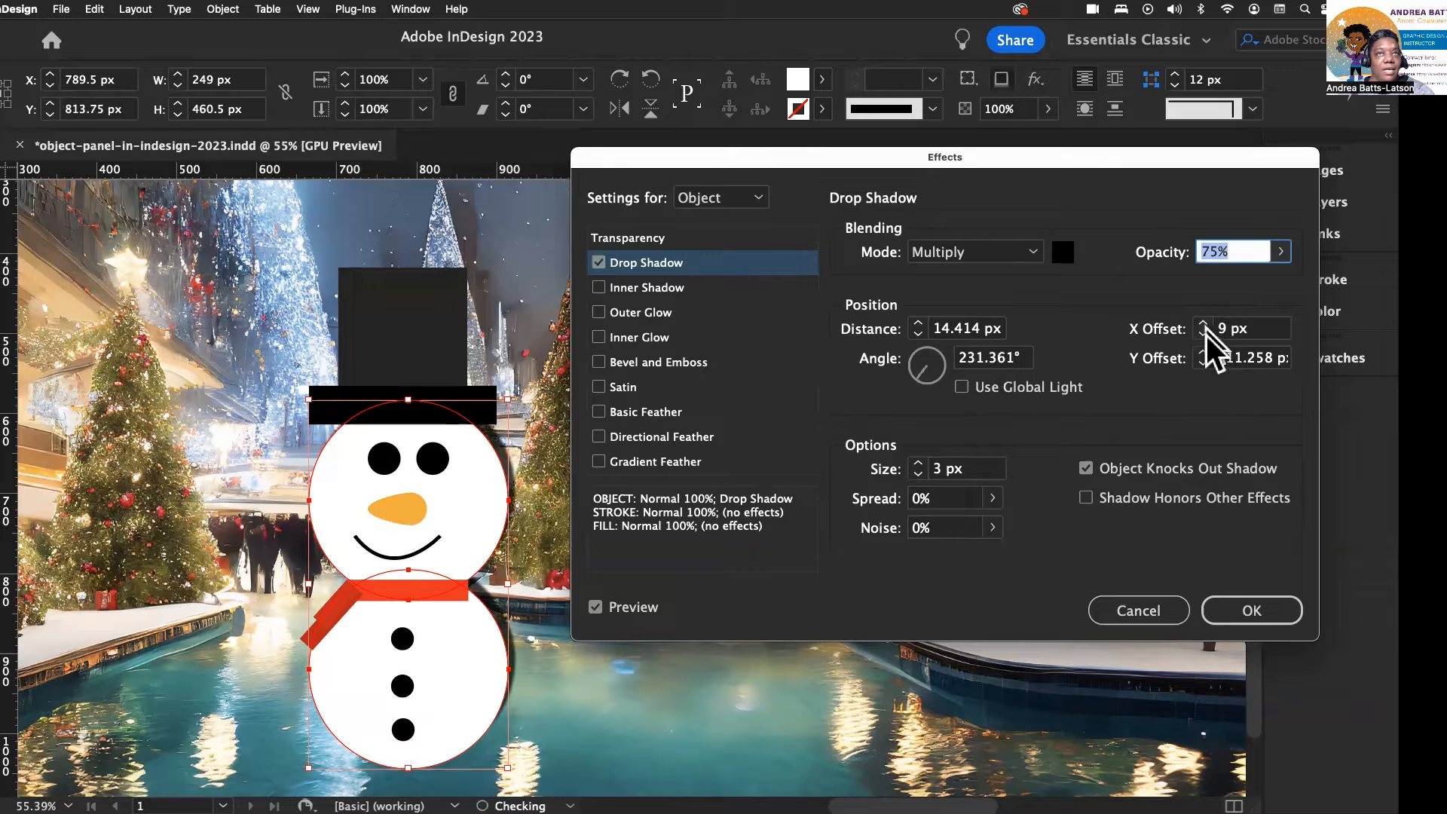
Try drop shadow Y offsets of -7 px and 15 px, and settle on 7 px
click(1203, 354)
click(1204, 353)
click(1203, 354)
click(1204, 354)
click(1204, 353)
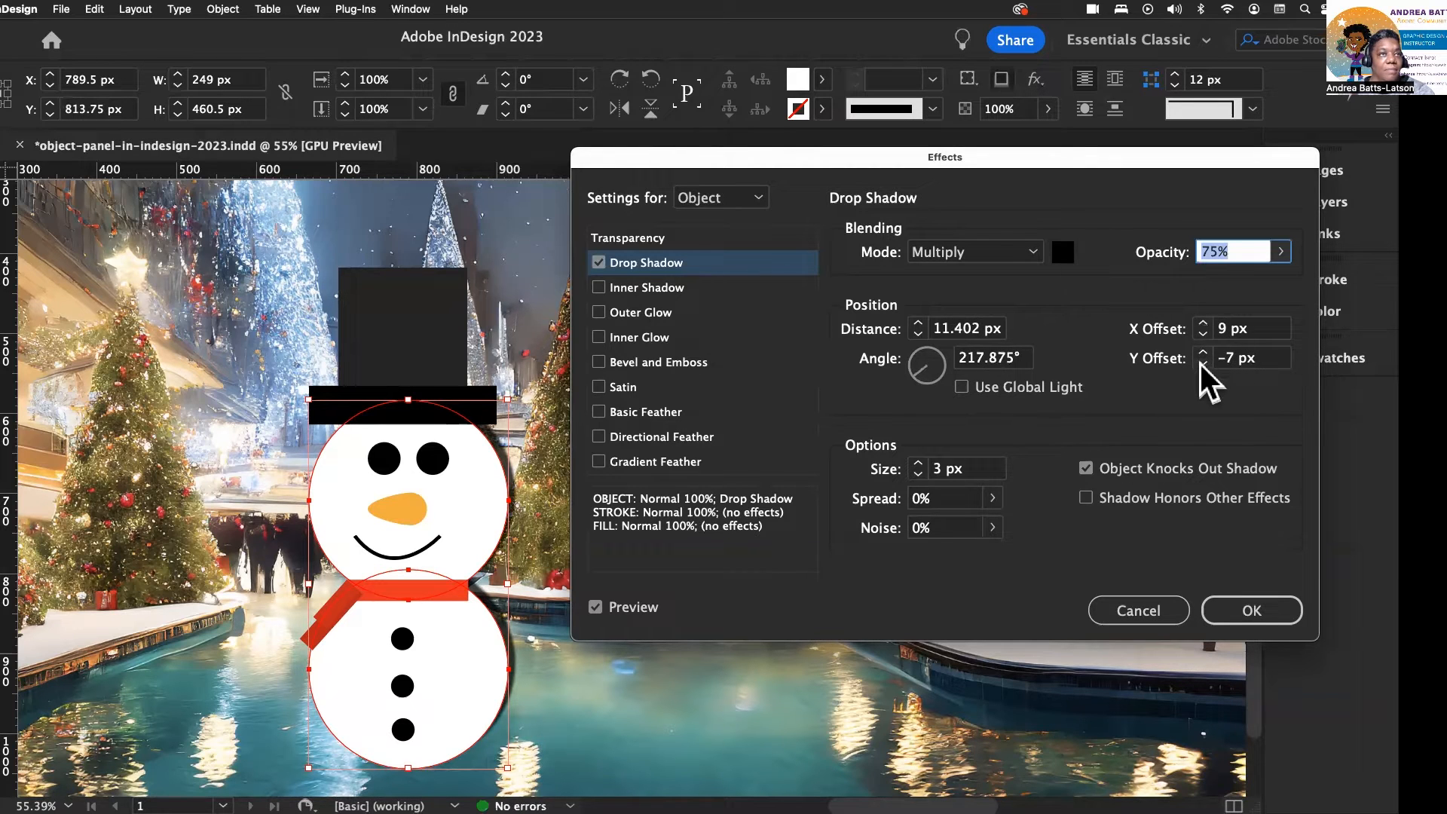
click(1203, 362)
click(1203, 363)
click(1202, 362)
click(1202, 363)
click(1203, 363)
click(1203, 363)
click(1203, 362)
click(1202, 351)
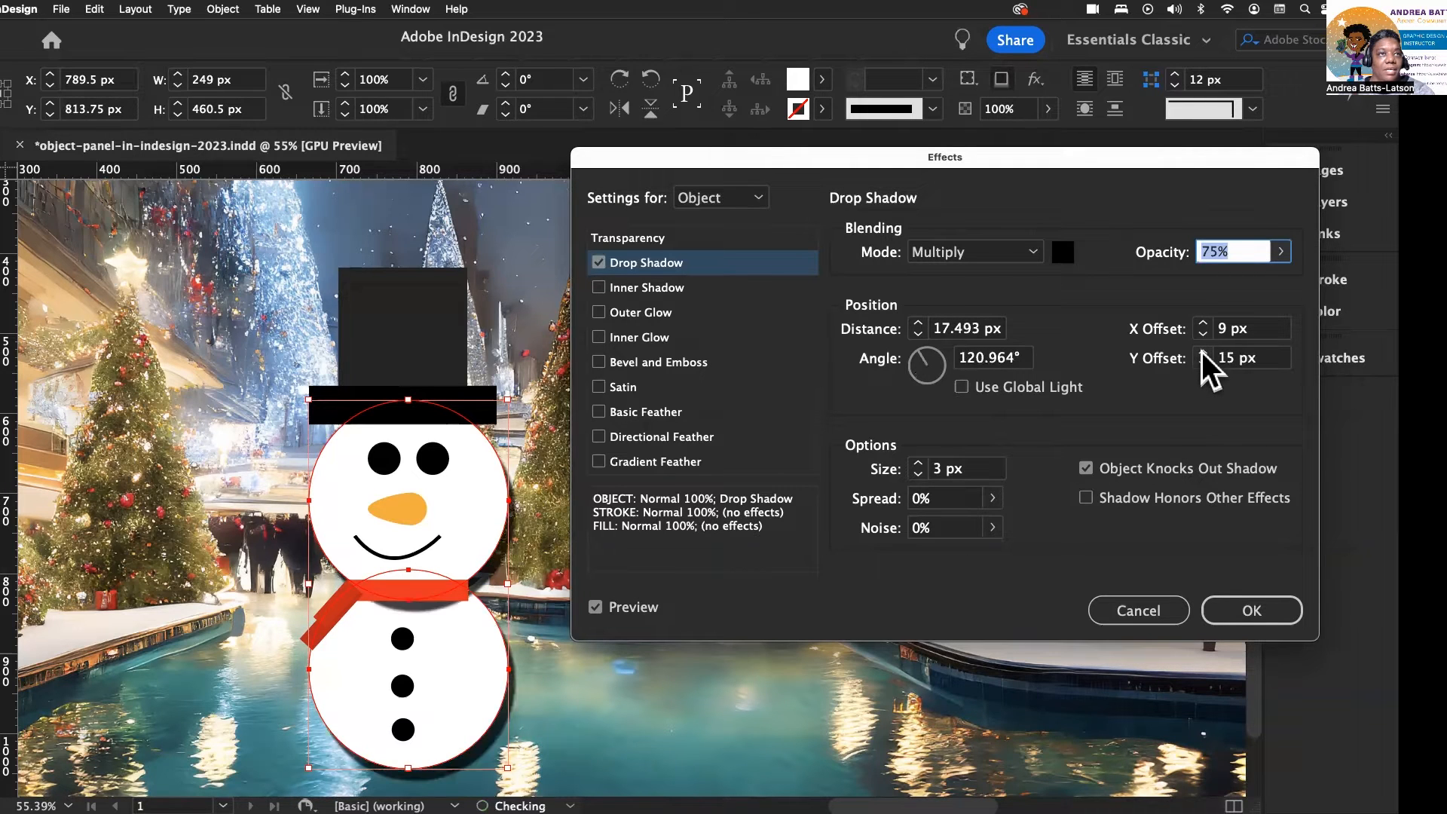
click(1203, 363)
click(1203, 363)
click(1202, 363)
click(1203, 364)
click(1202, 363)
click(1203, 364)
click(1203, 363)
click(1203, 363)
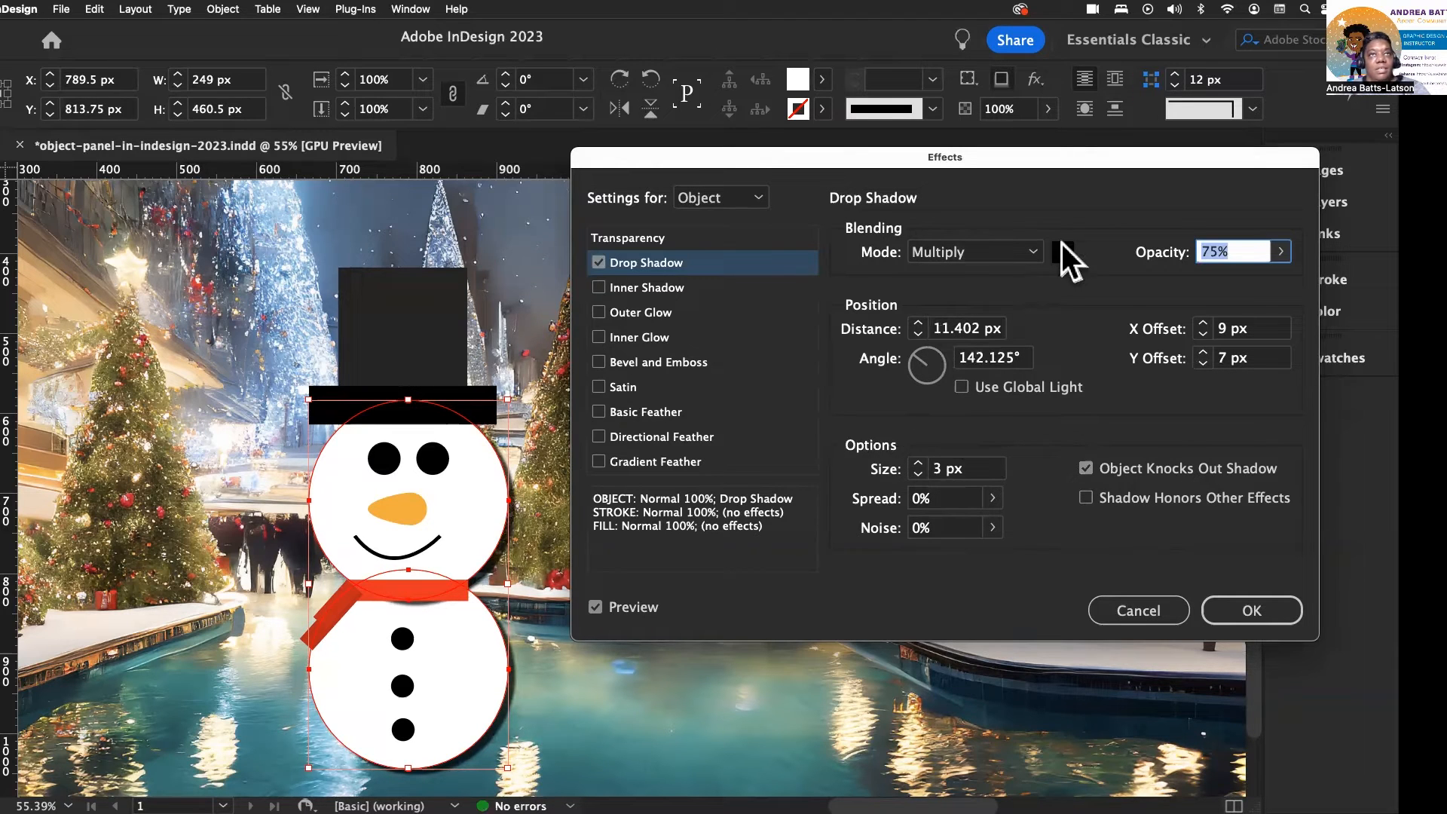
Change the drop shadow's color to the RGB Red swatch
click(1062, 250)
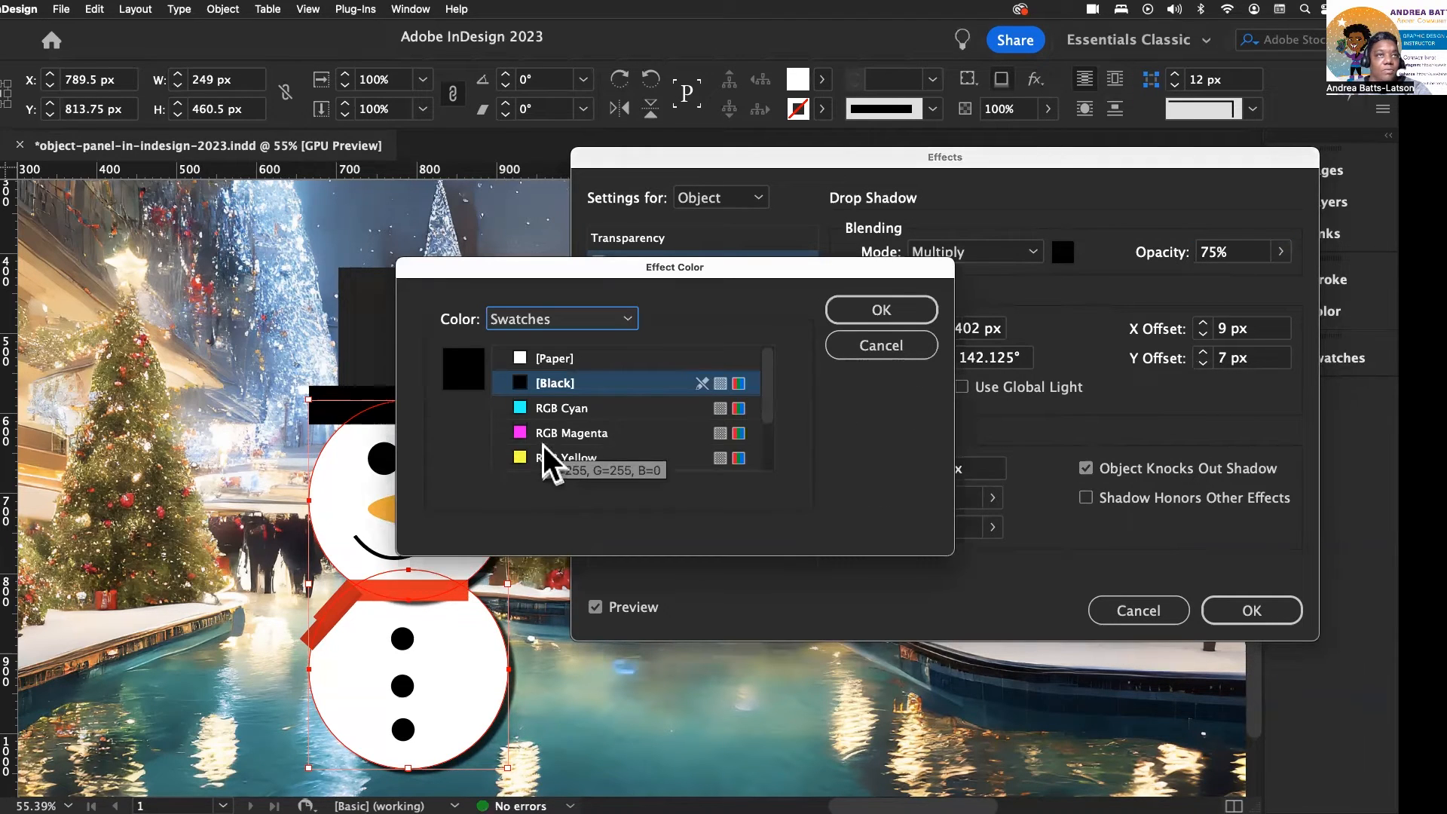
scroll(541, 456, down, 3)
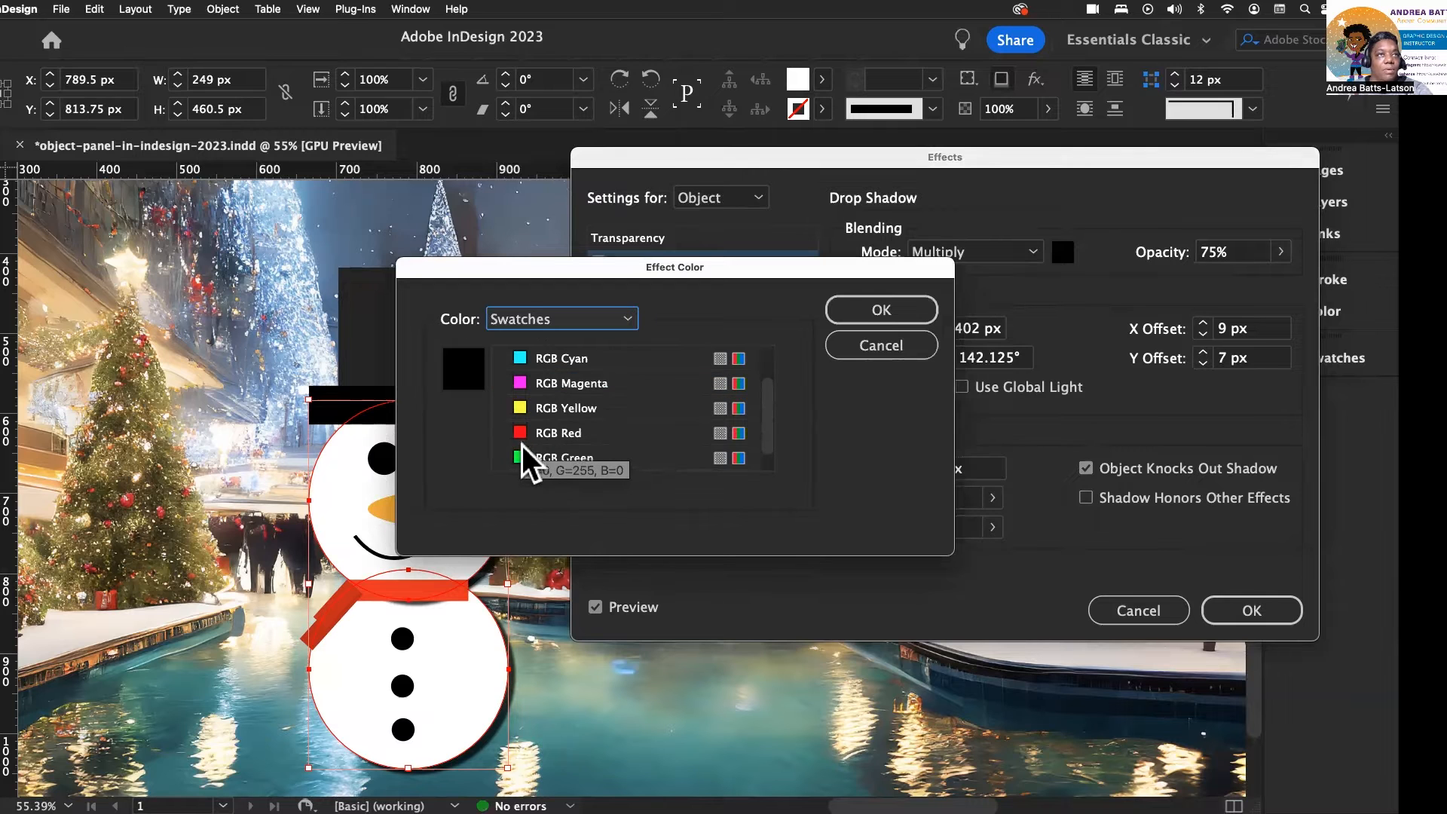
click(536, 407)
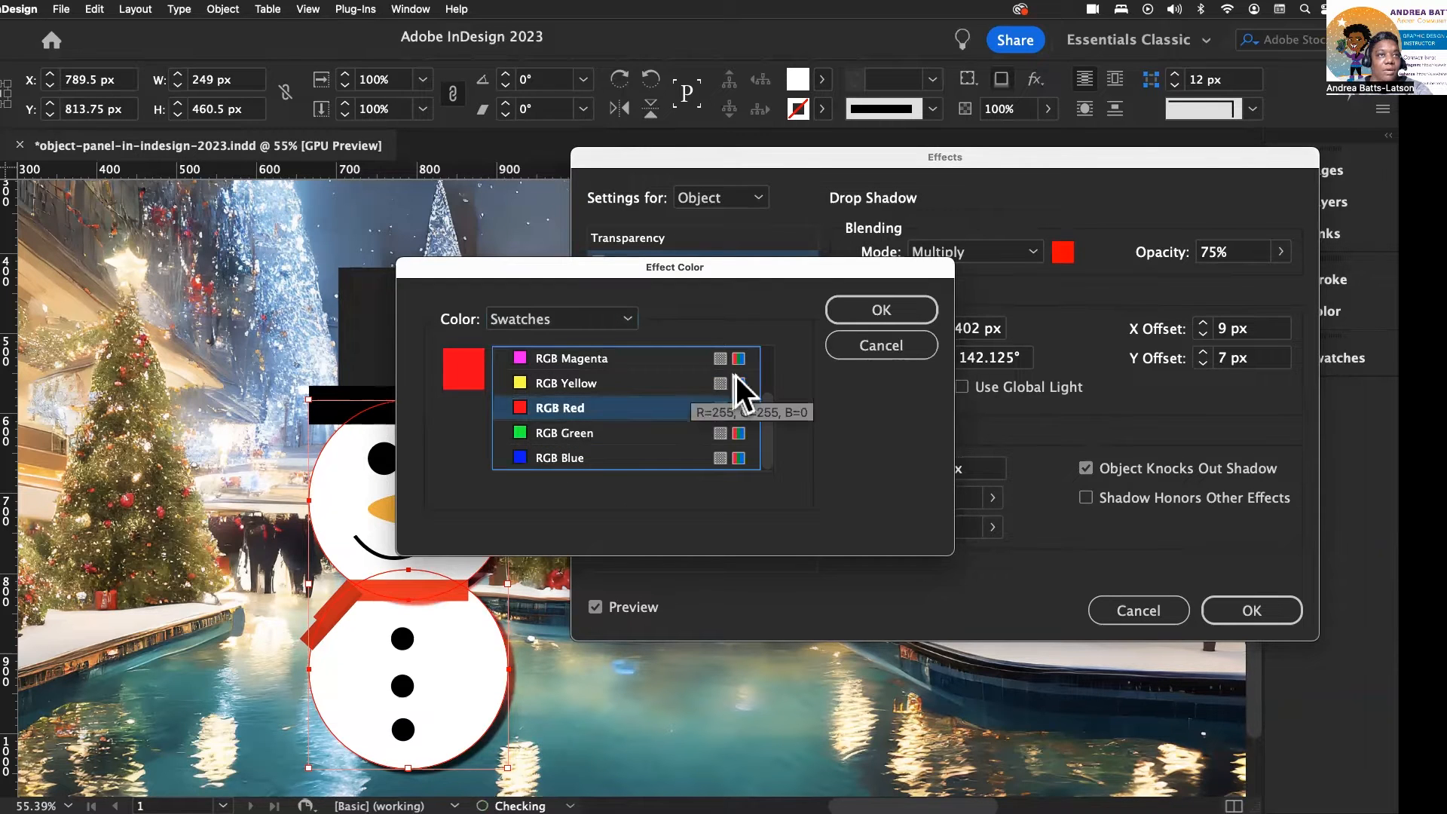
click(841, 310)
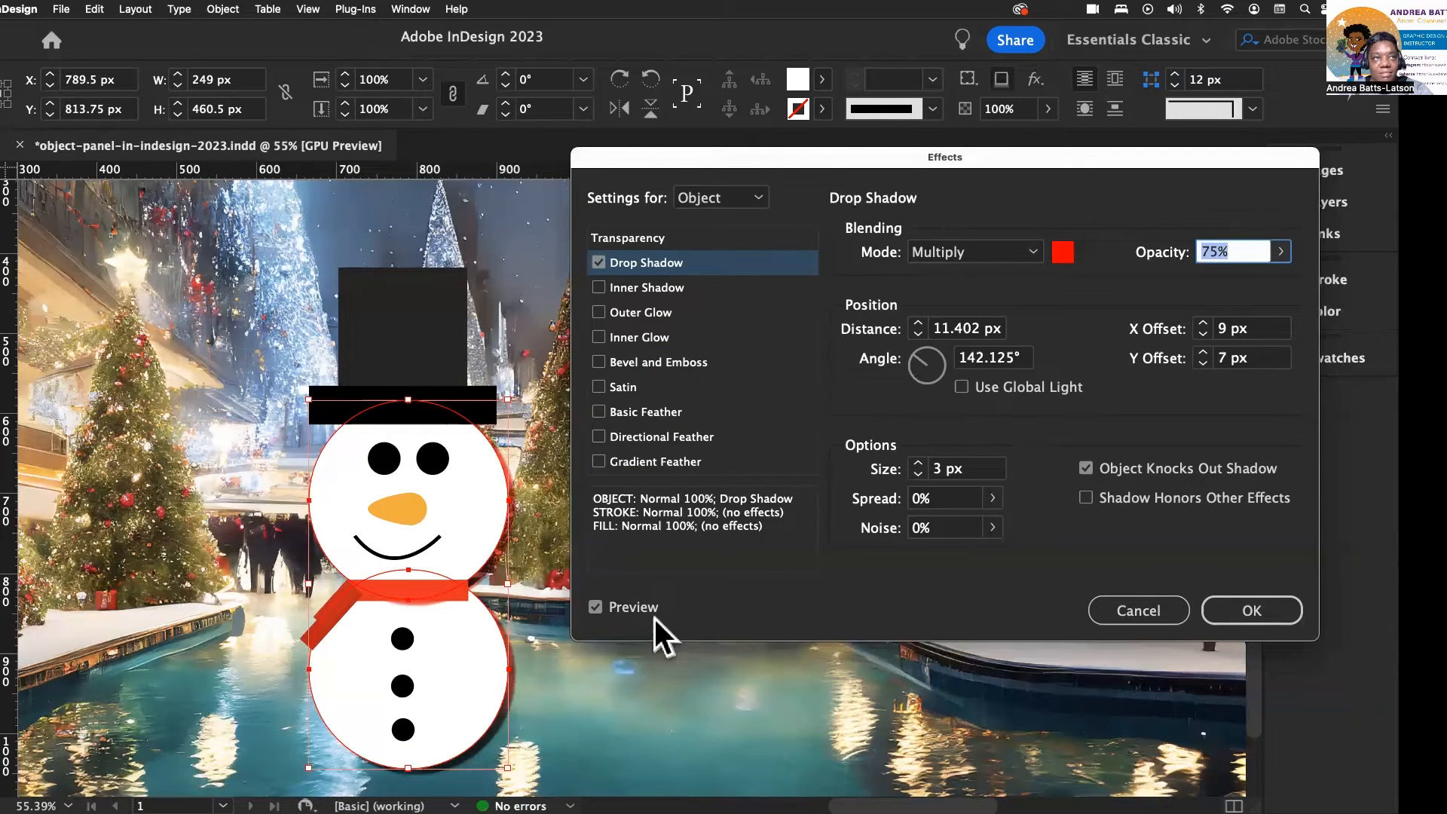
Set the drop shadow's size to 8 px, spread to 45% and noise to 41%
click(918, 465)
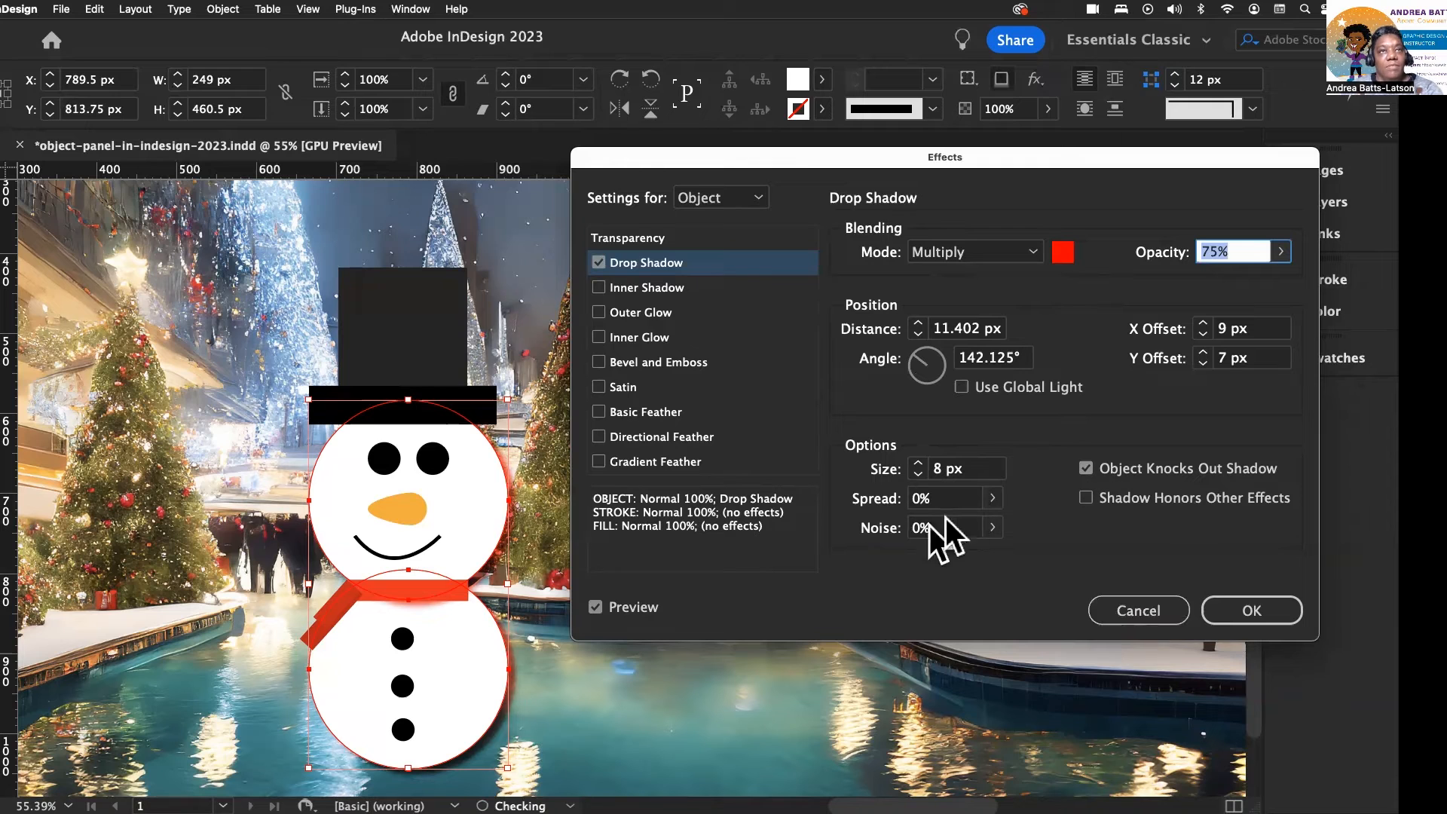
click(993, 527)
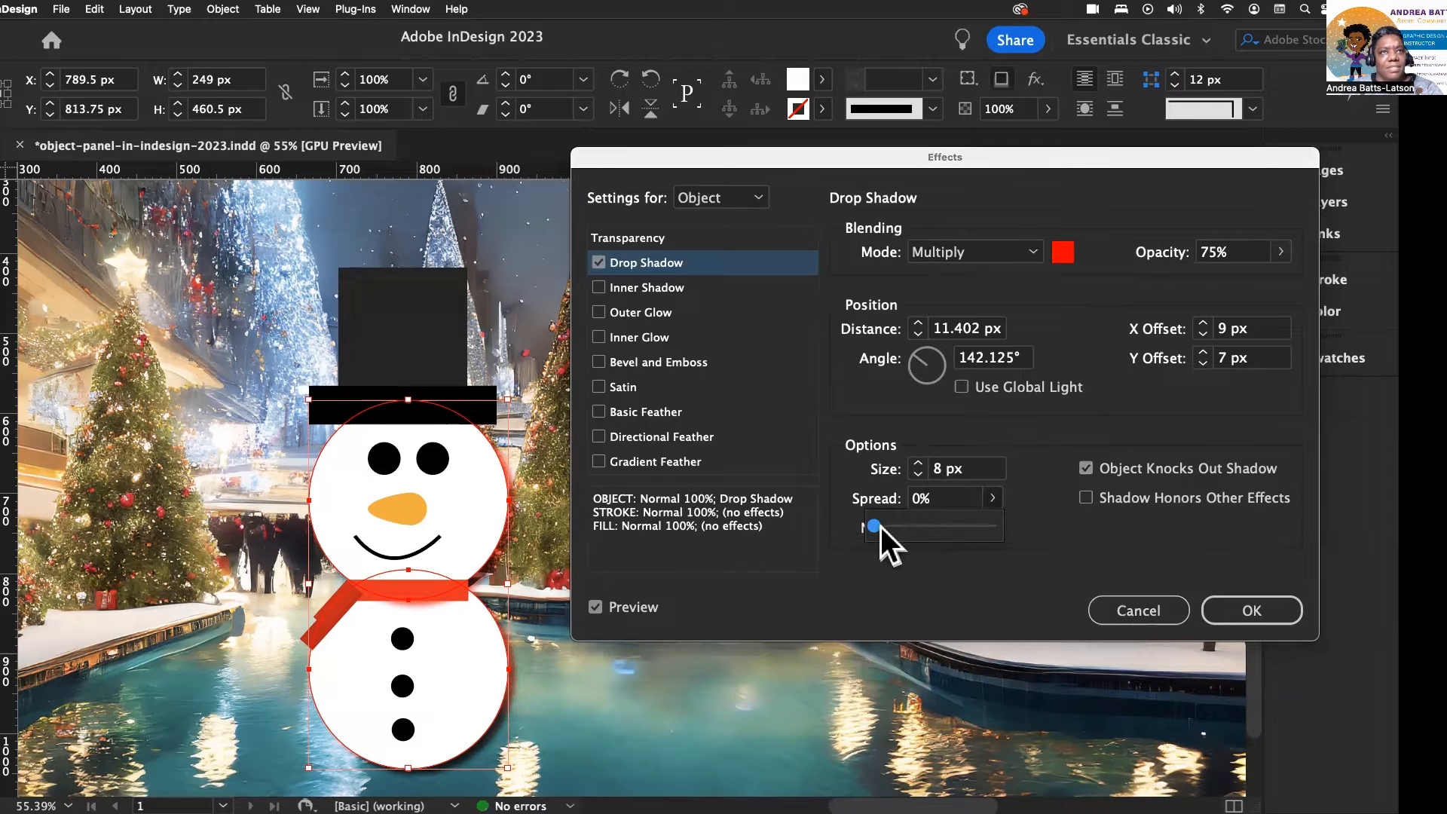
drag(879, 528, 936, 540)
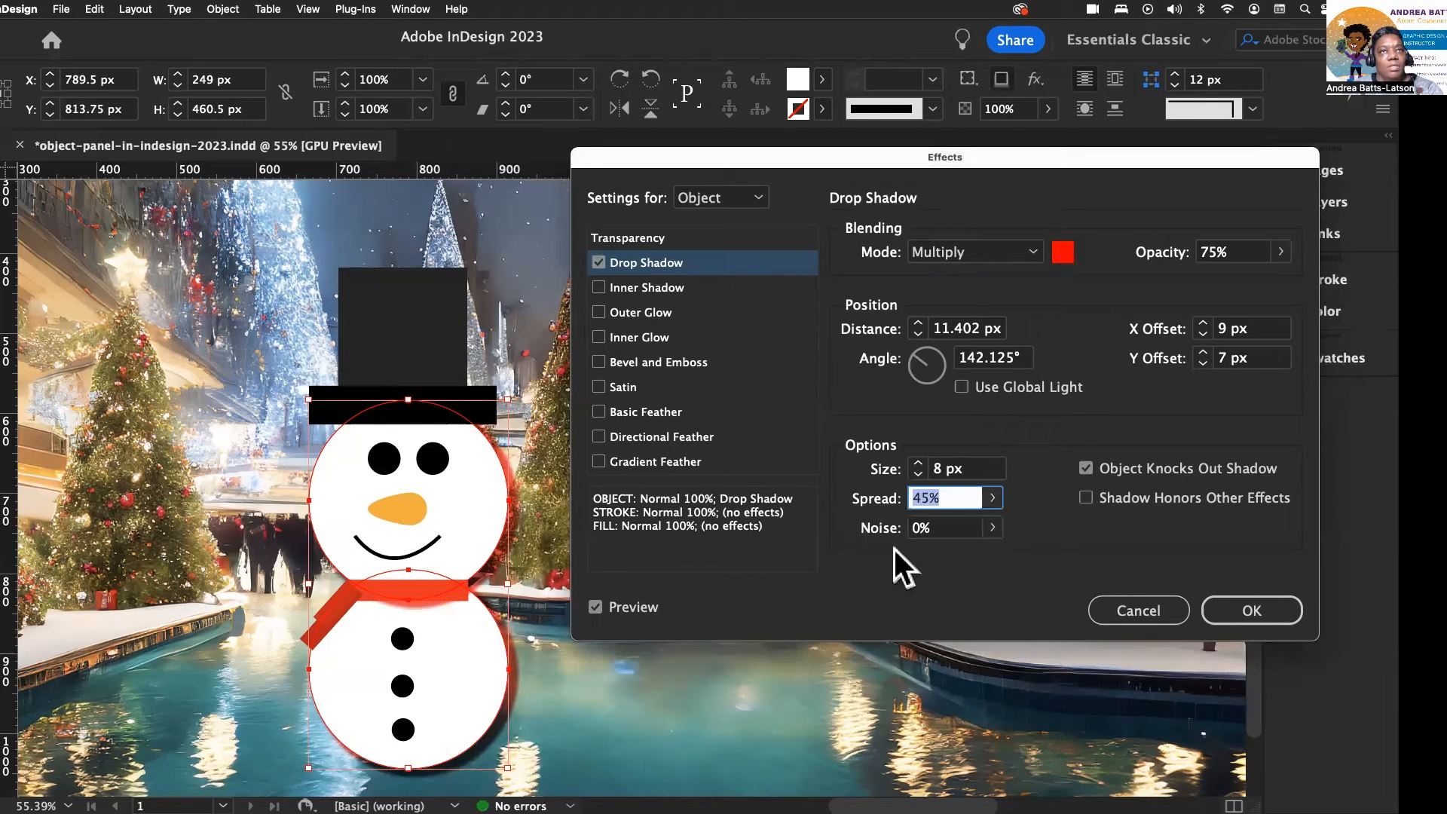
click(992, 526)
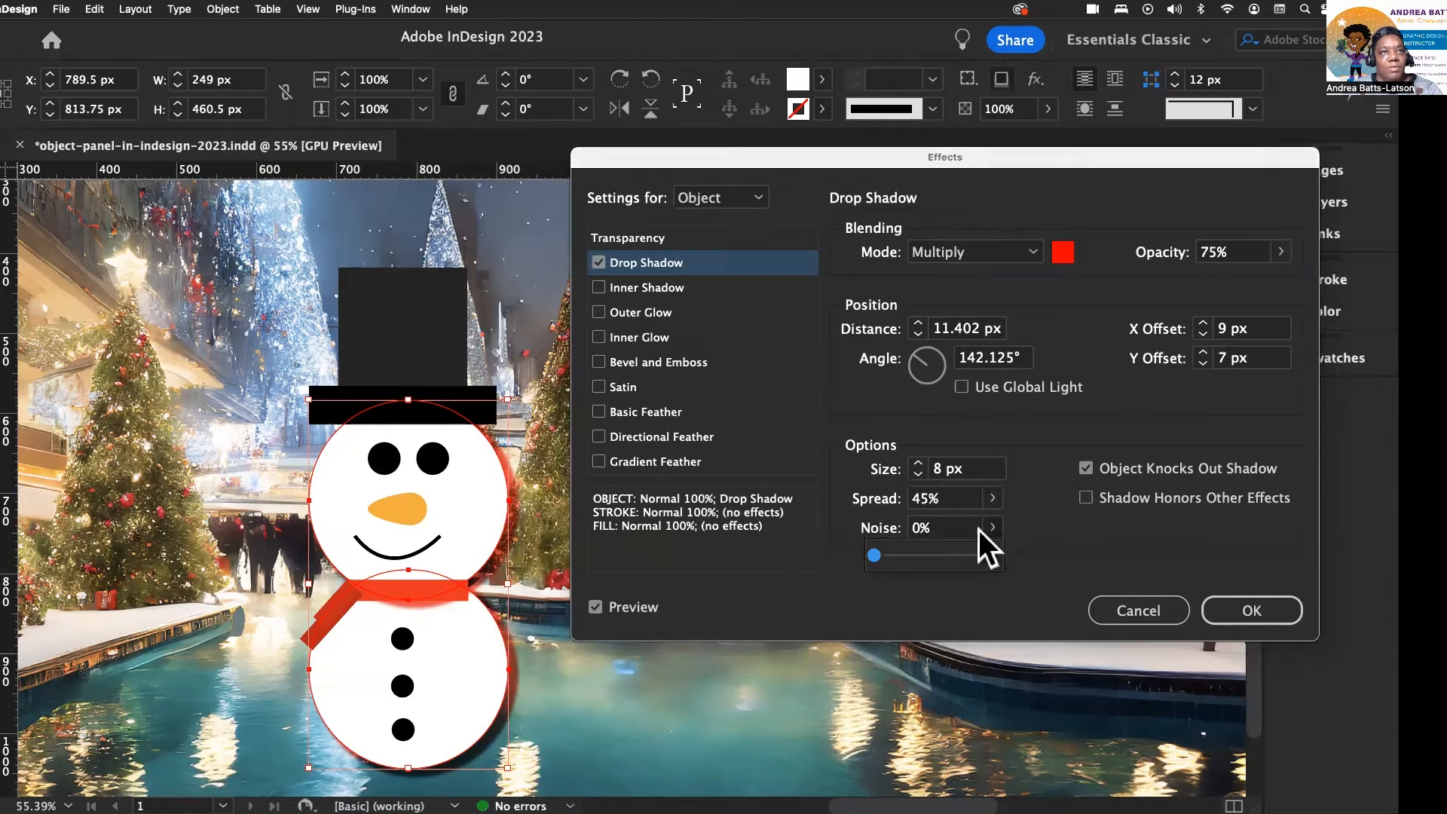
drag(922, 554, 921, 554)
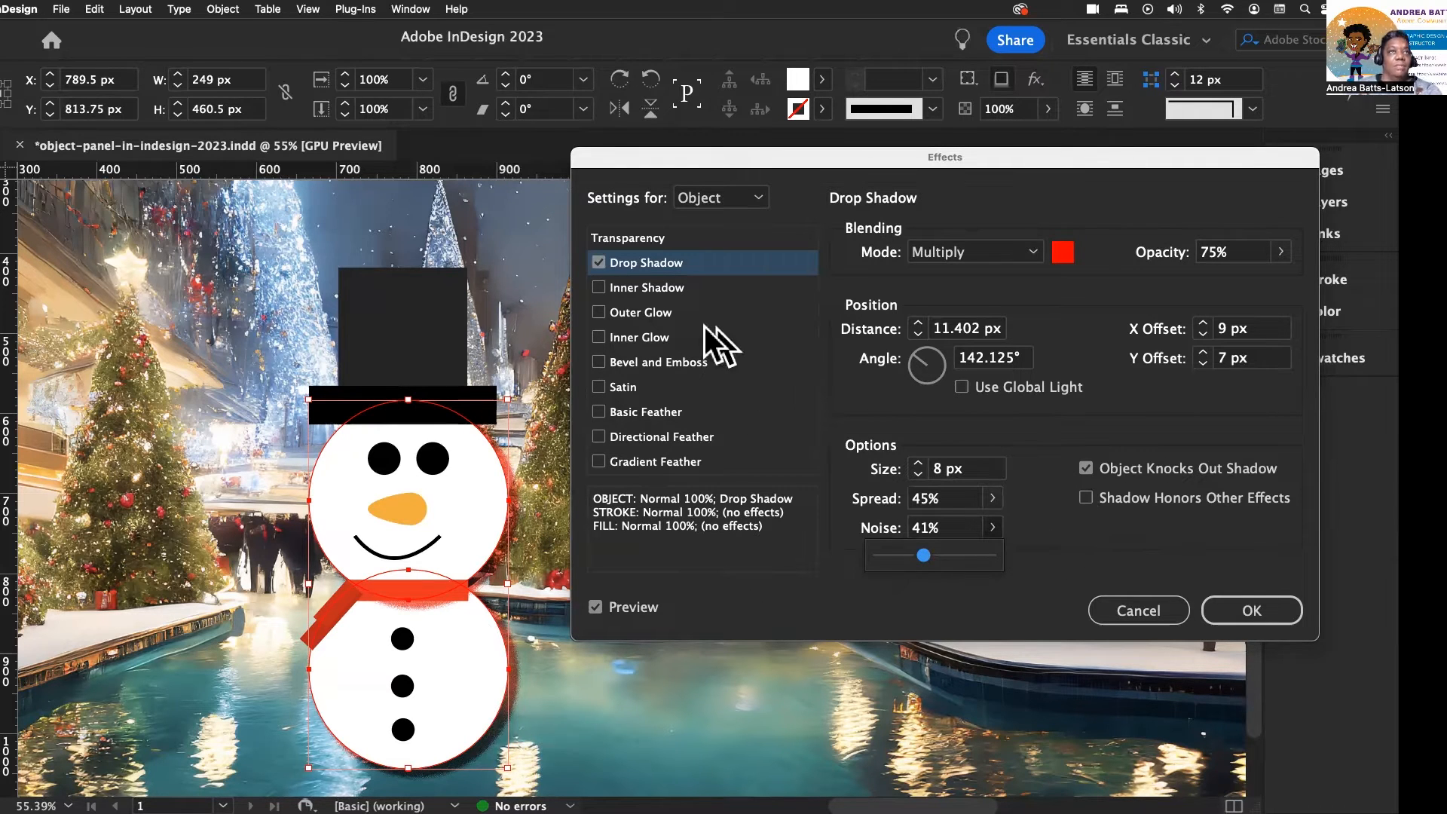
Add an inner shadow to the circles and compare it with the drop shadow turned off and on again
click(601, 290)
click(600, 290)
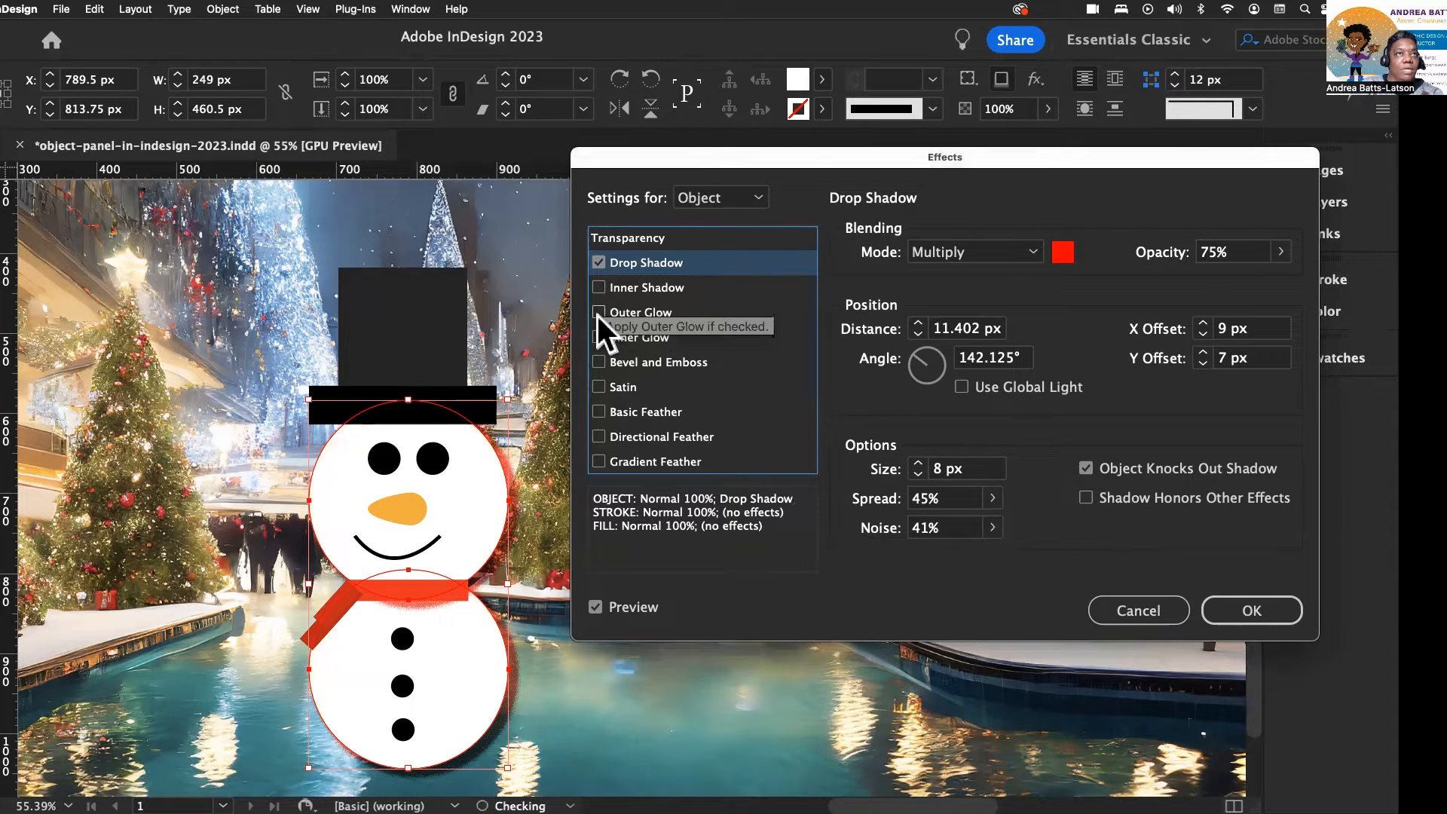
click(598, 287)
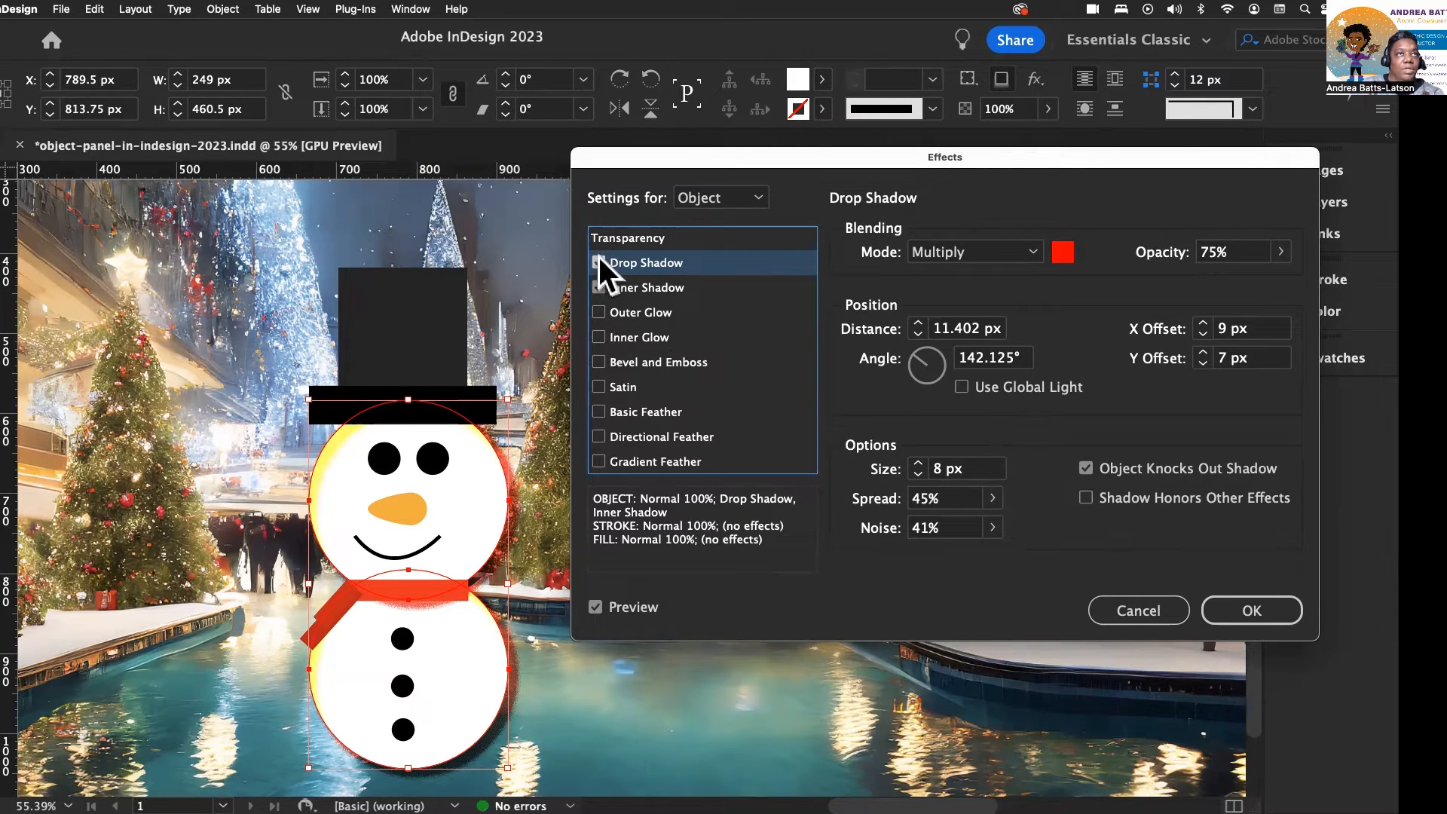
click(598, 260)
click(599, 260)
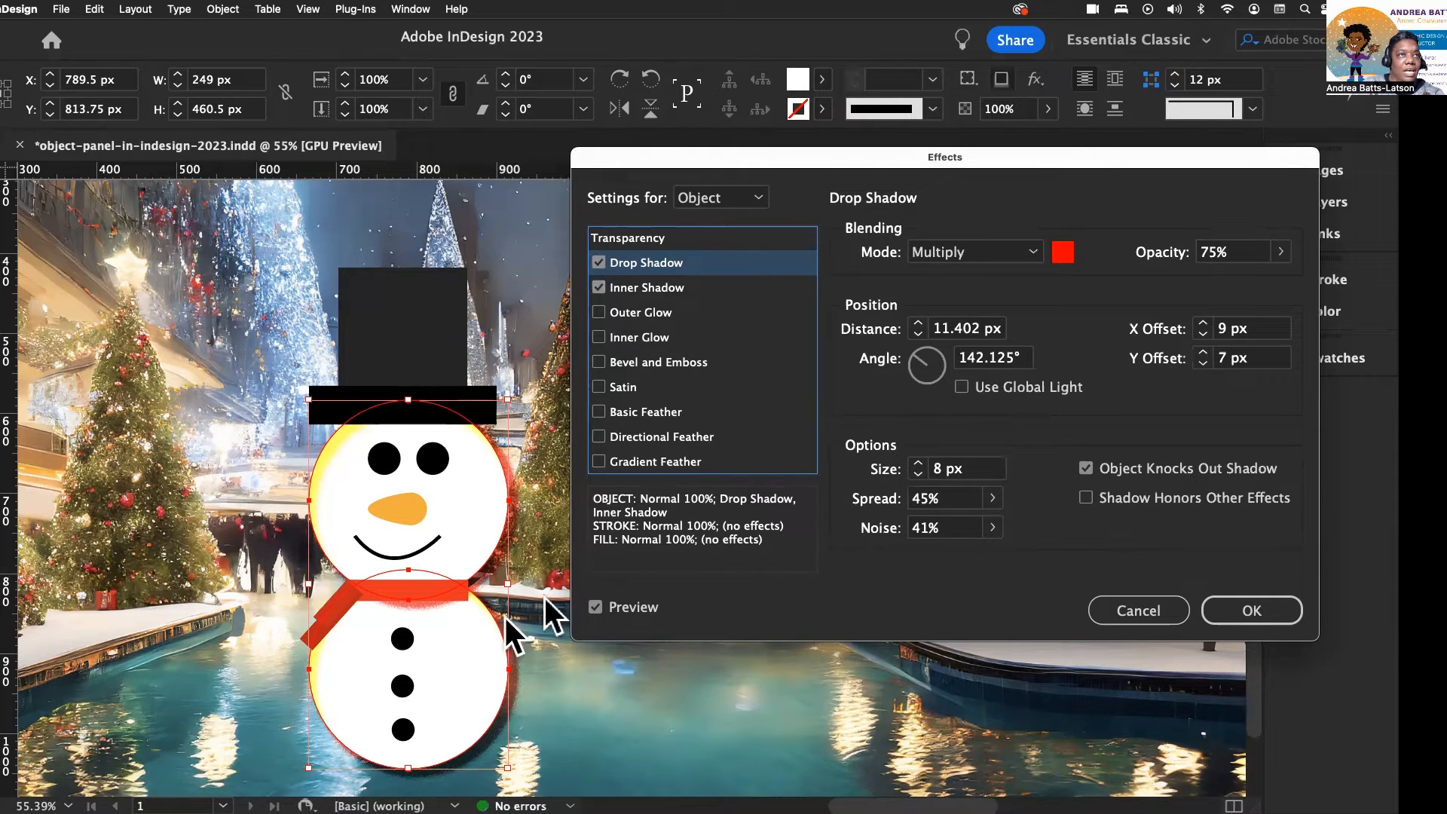
Try the RGB Green swatch for the drop shadow's color and return it to RGB Red
click(1062, 250)
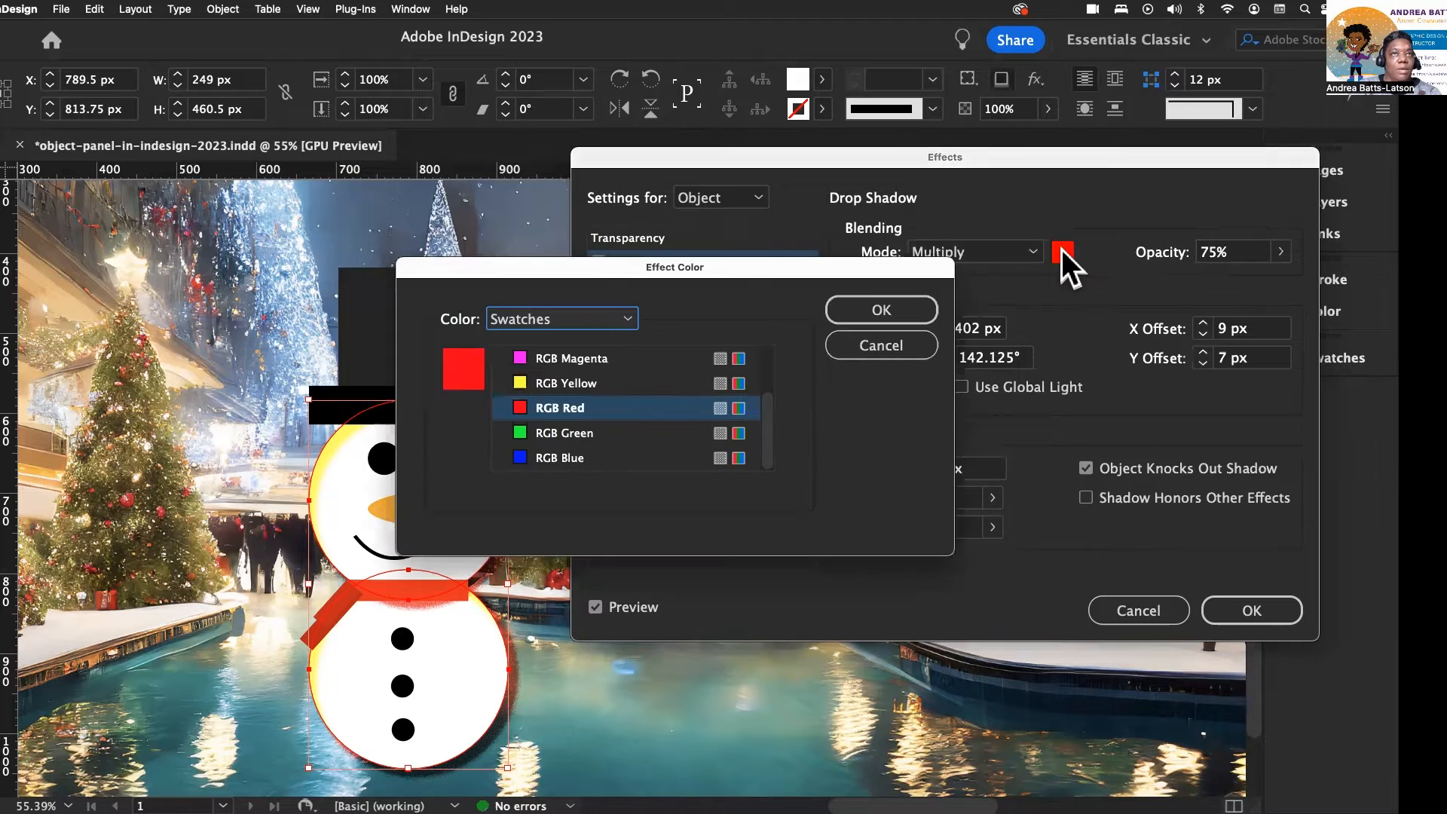
click(538, 432)
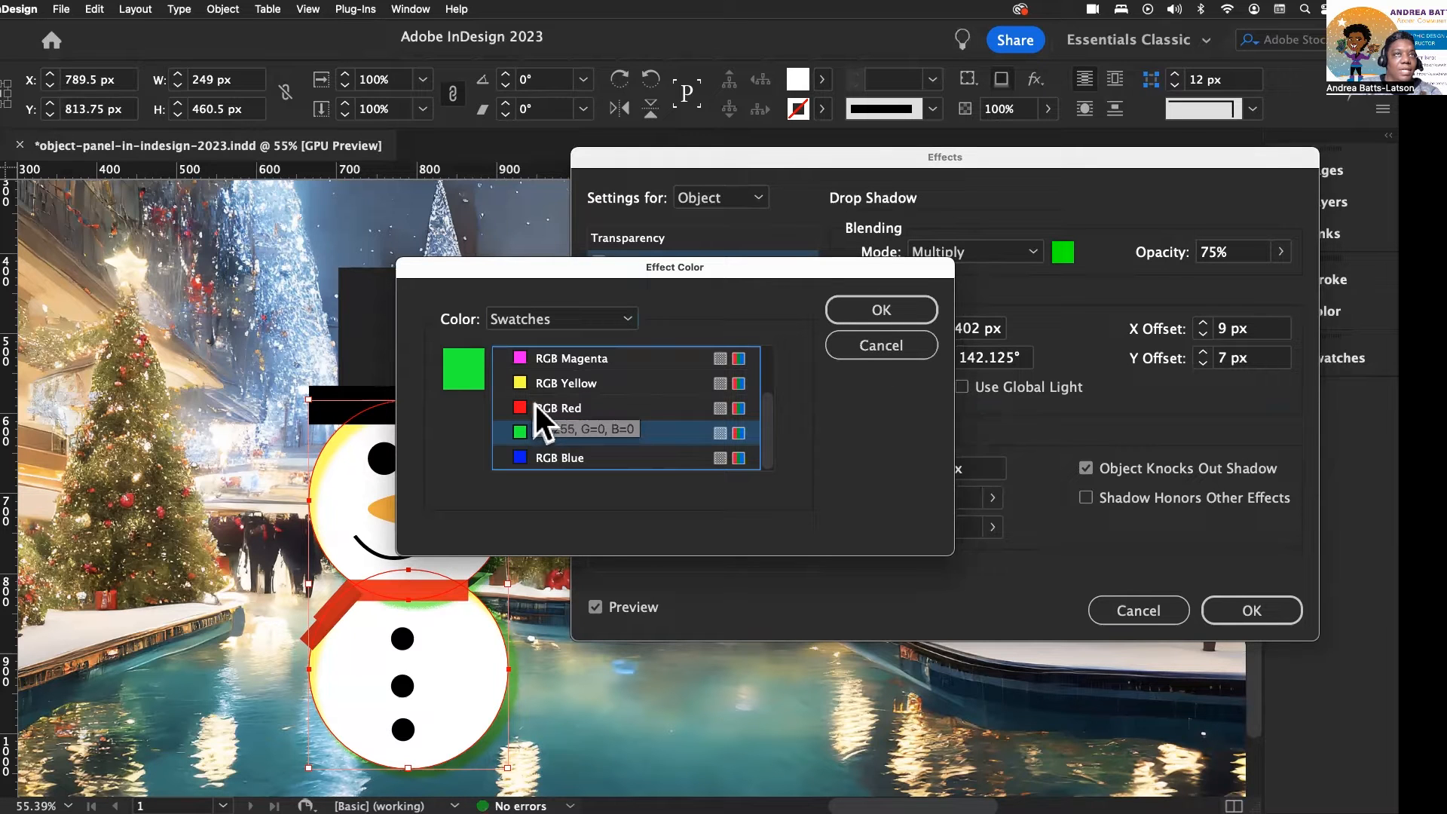
click(861, 318)
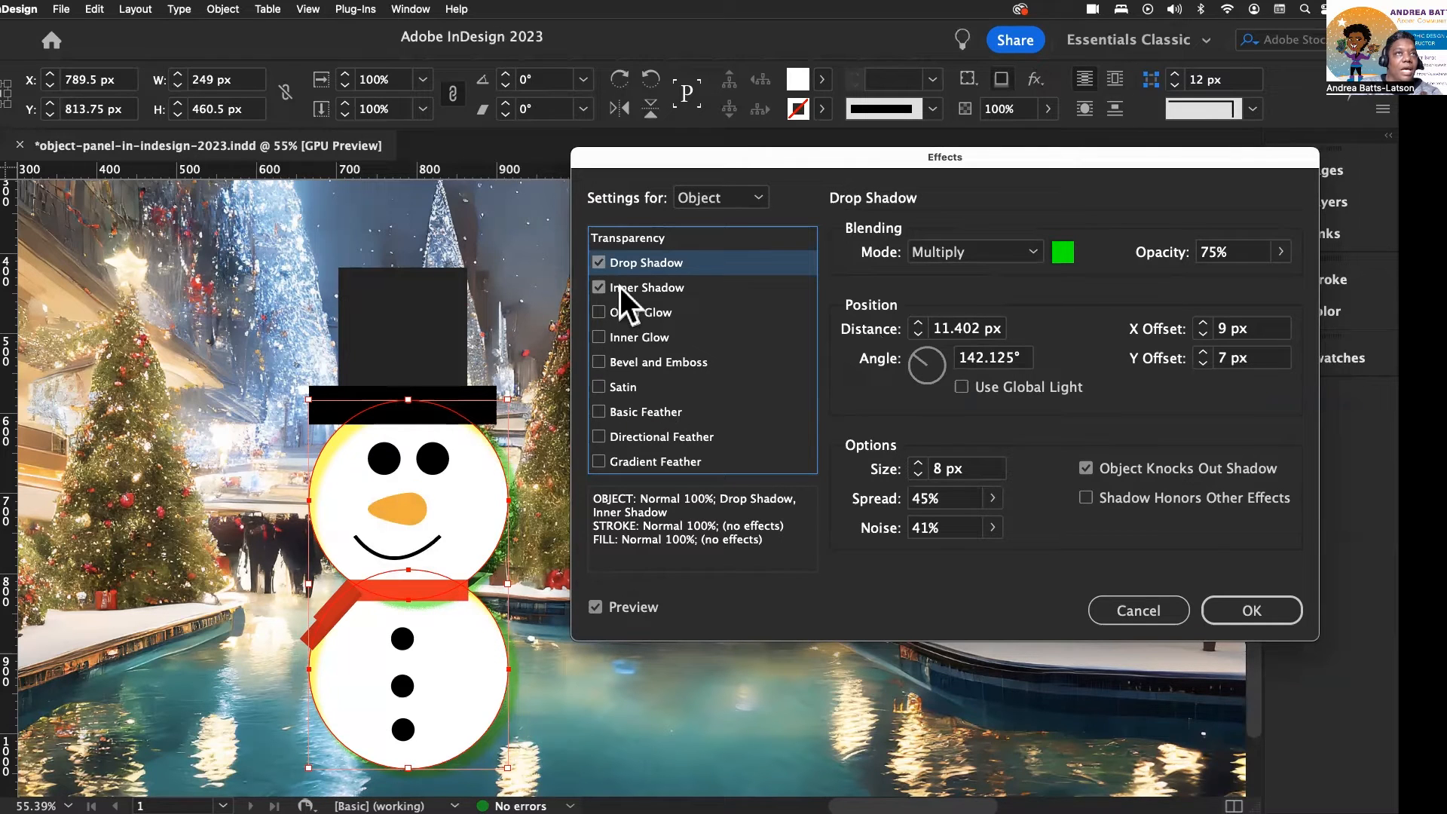
click(1061, 253)
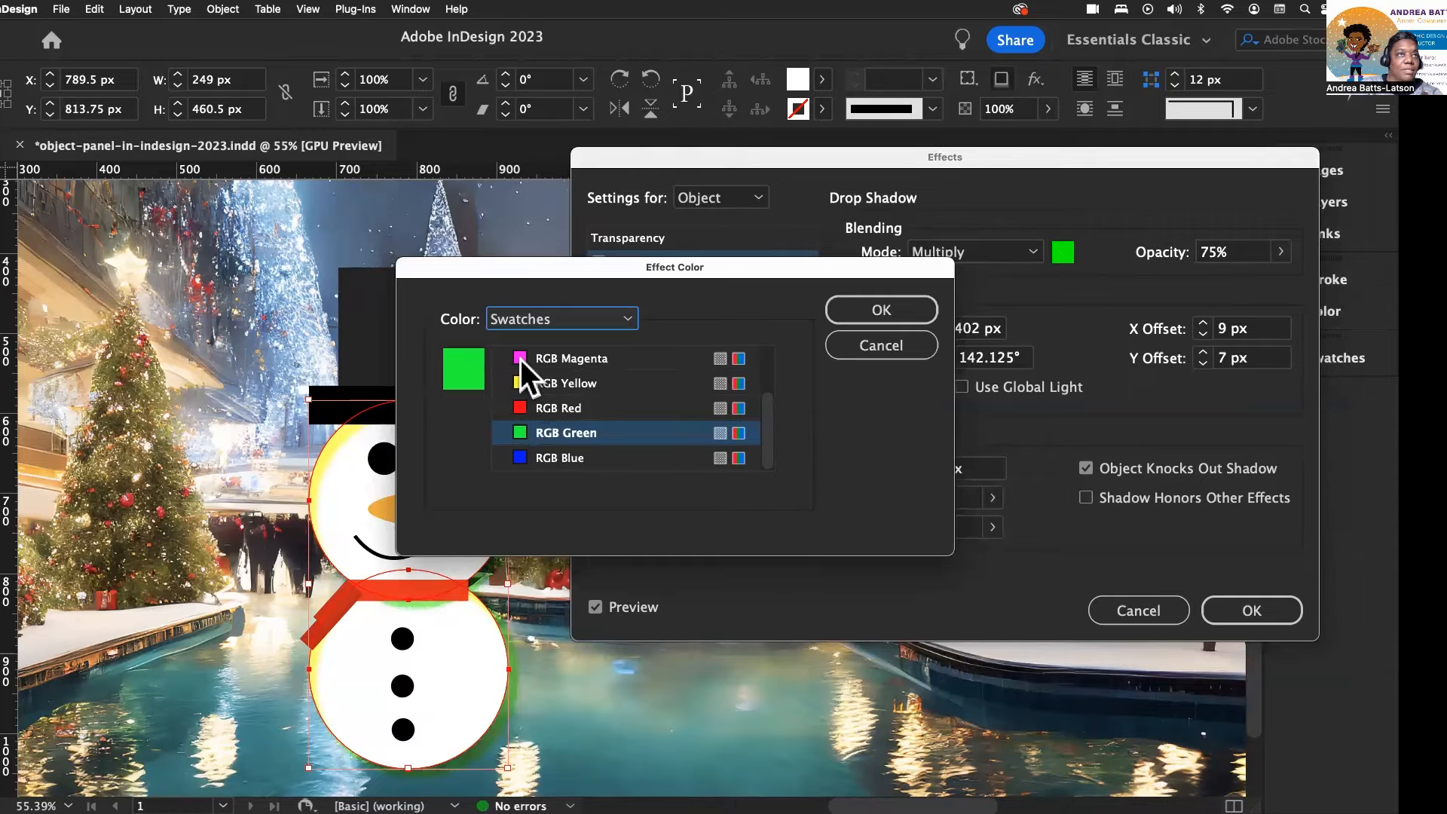
click(541, 408)
click(858, 312)
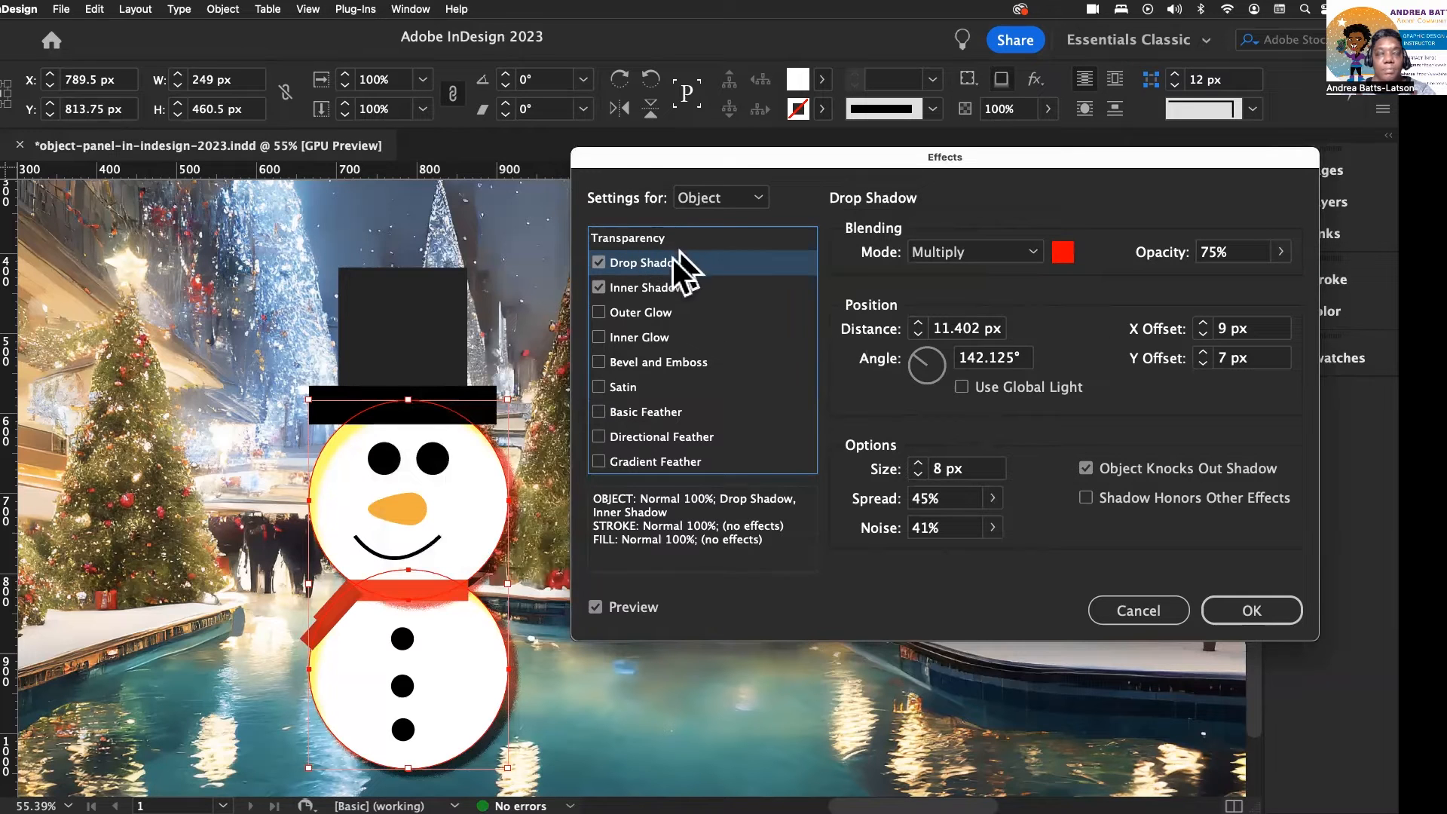
Change the inner shadow's color to the RGB Green swatch
click(672, 287)
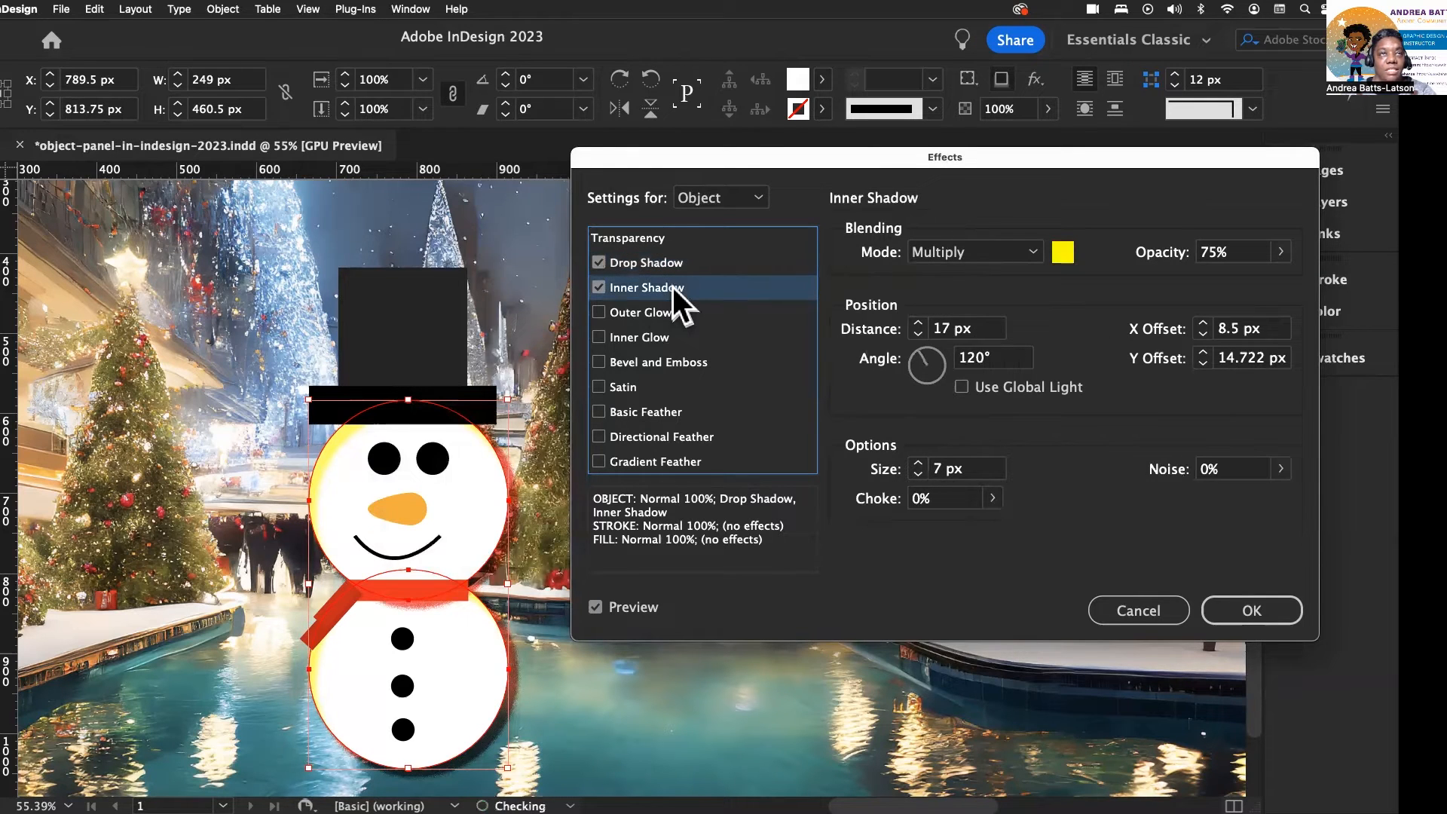
click(1071, 249)
click(533, 434)
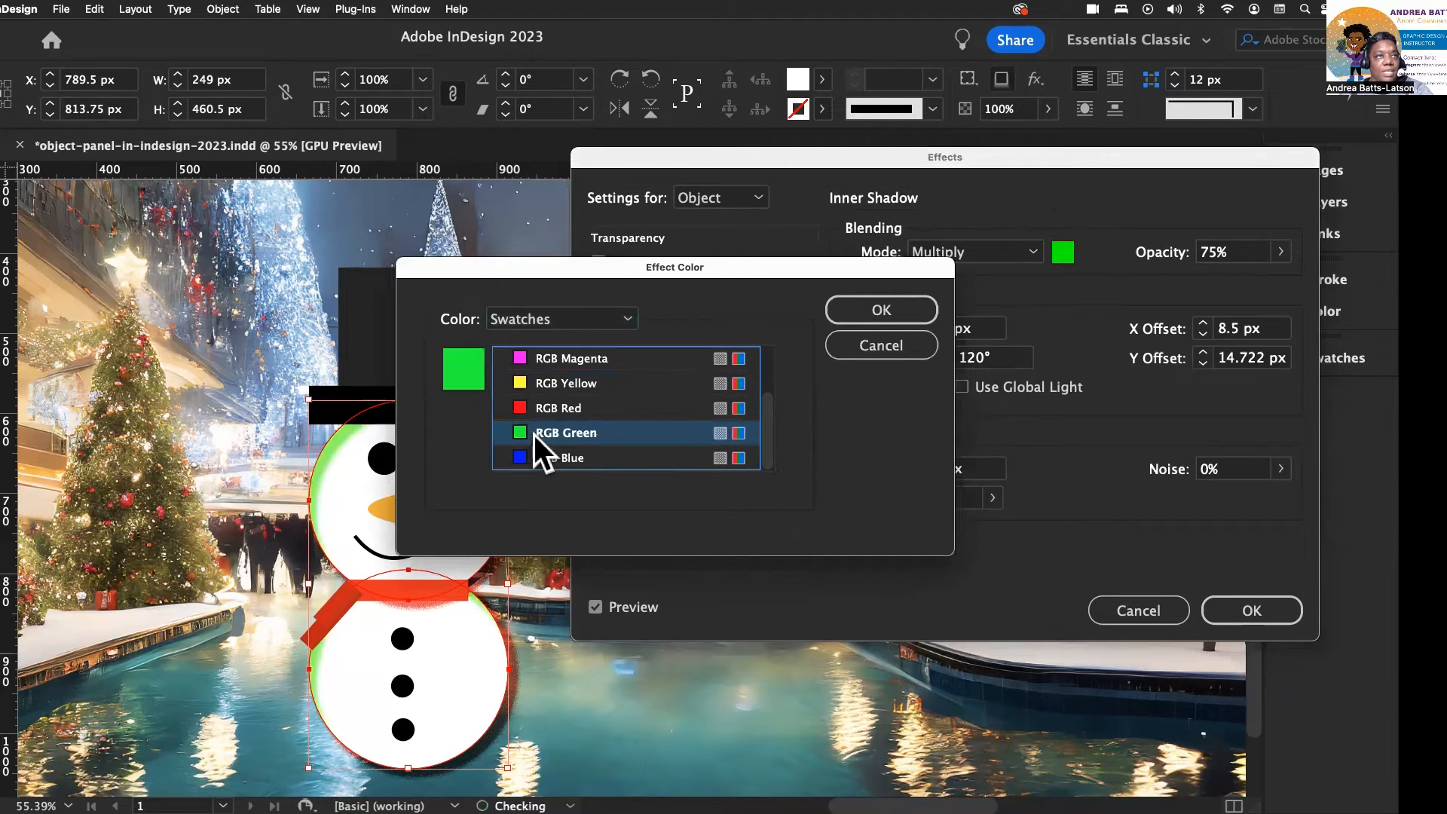
click(871, 305)
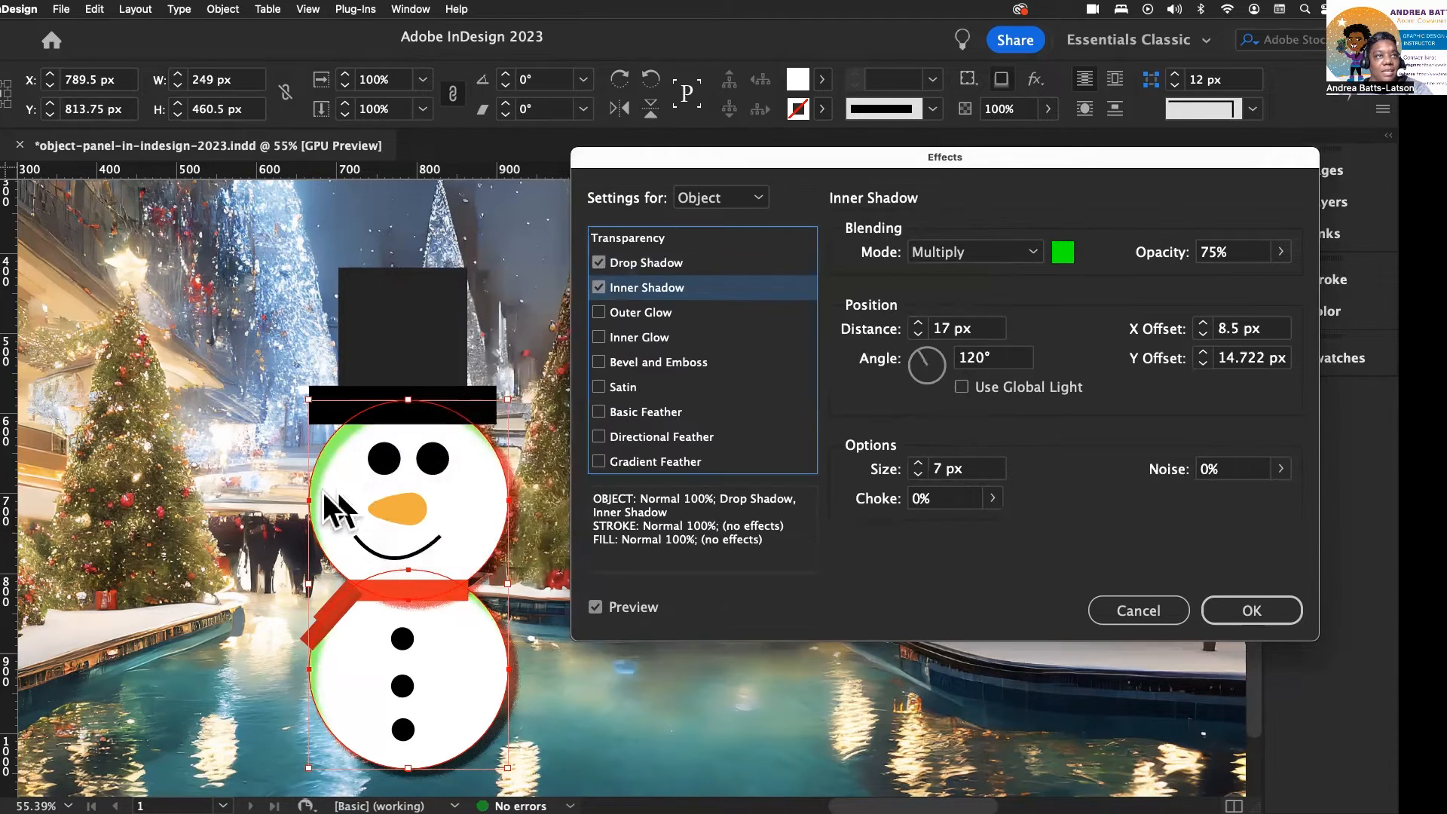
Set the inner shadow's distance to 10 px and its size to 13 px
click(917, 333)
click(917, 334)
click(917, 334)
click(917, 334)
click(918, 334)
click(917, 334)
click(917, 334)
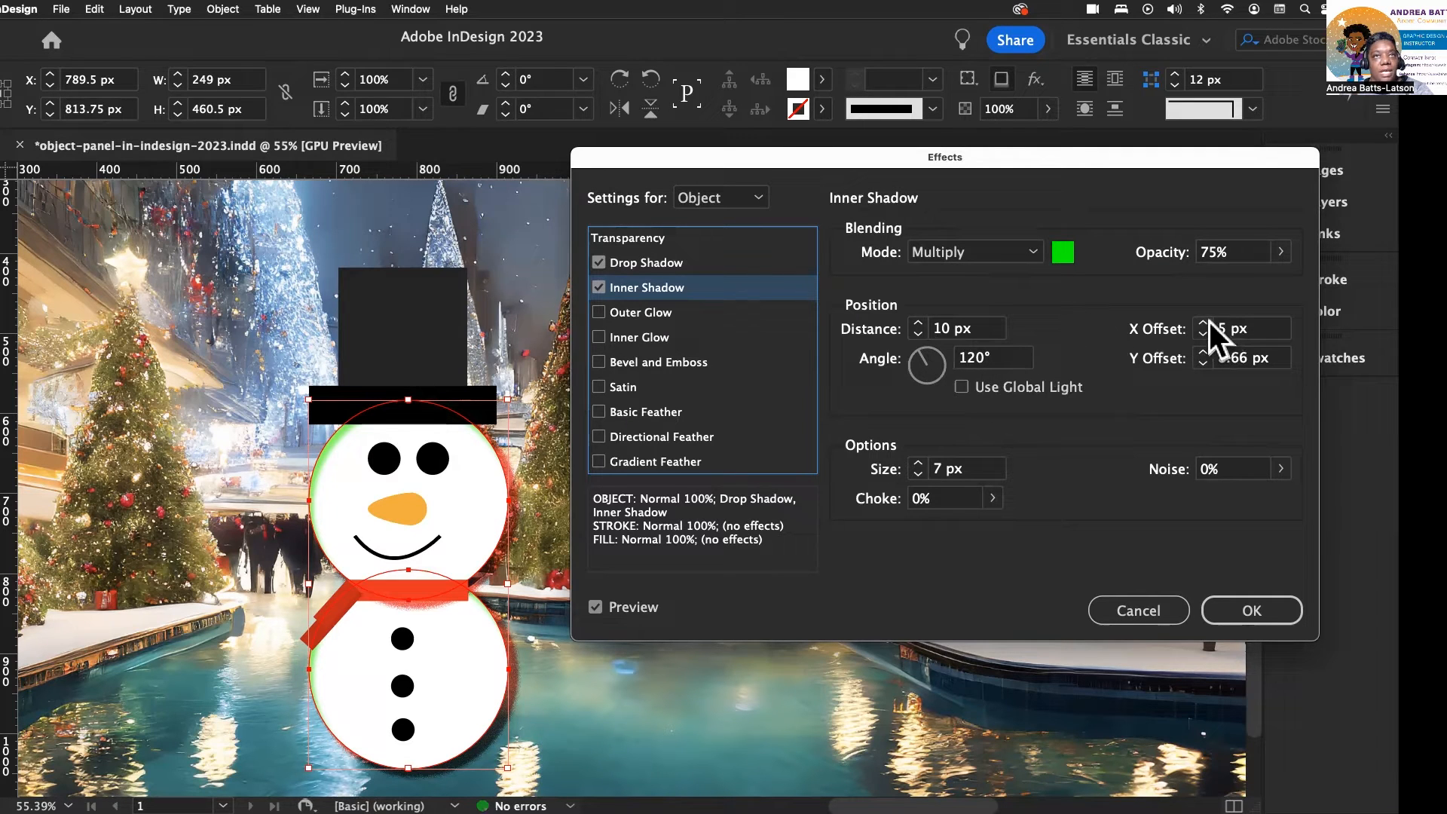
click(918, 465)
click(918, 464)
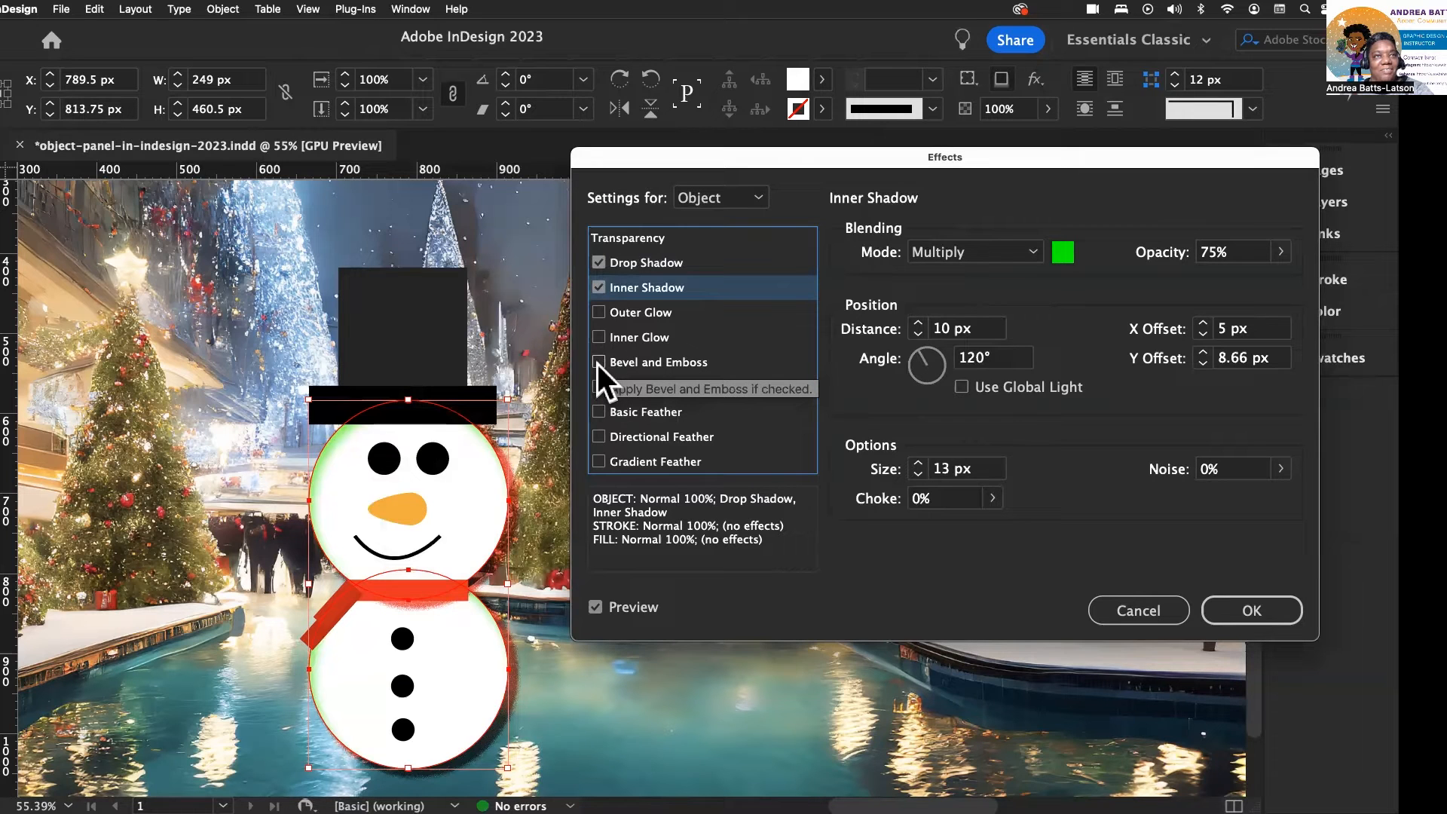
Turn off the drop shadow and inner shadow on the circles and enable Bevel and Emboss instead
click(595, 261)
click(597, 284)
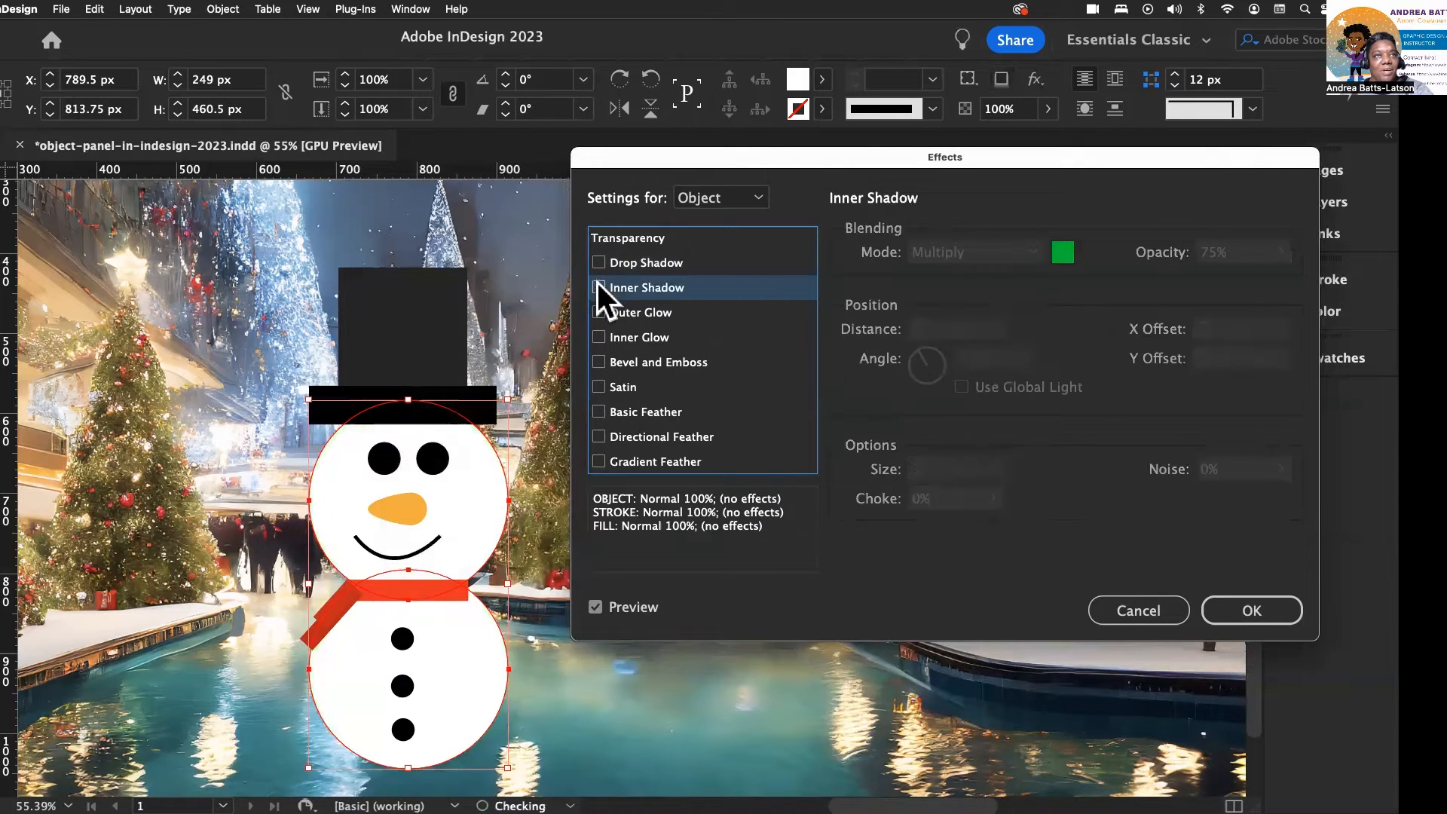
click(598, 364)
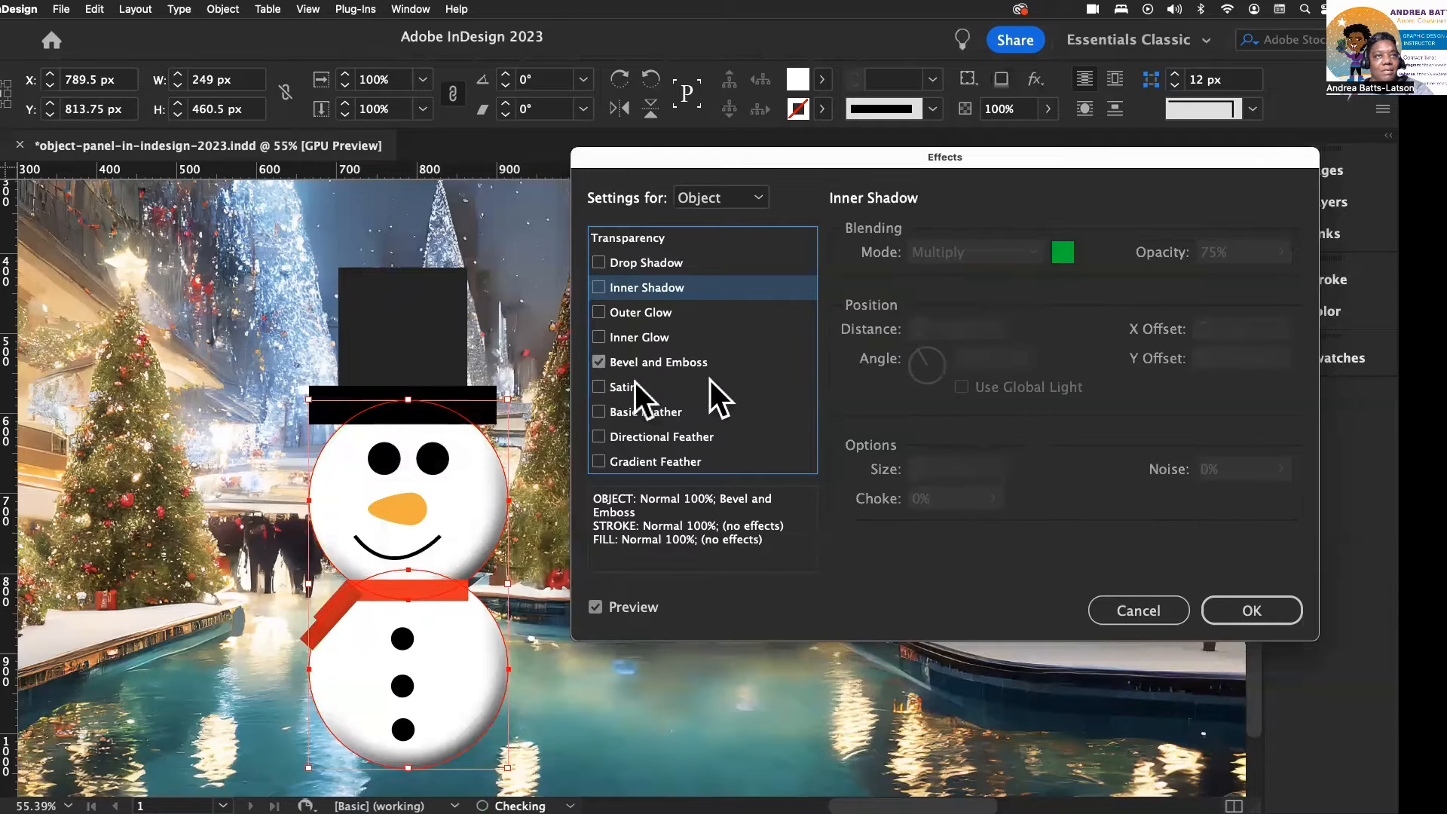
Show the Bevel and Emboss settings and set the style to Outer Bevel
click(633, 369)
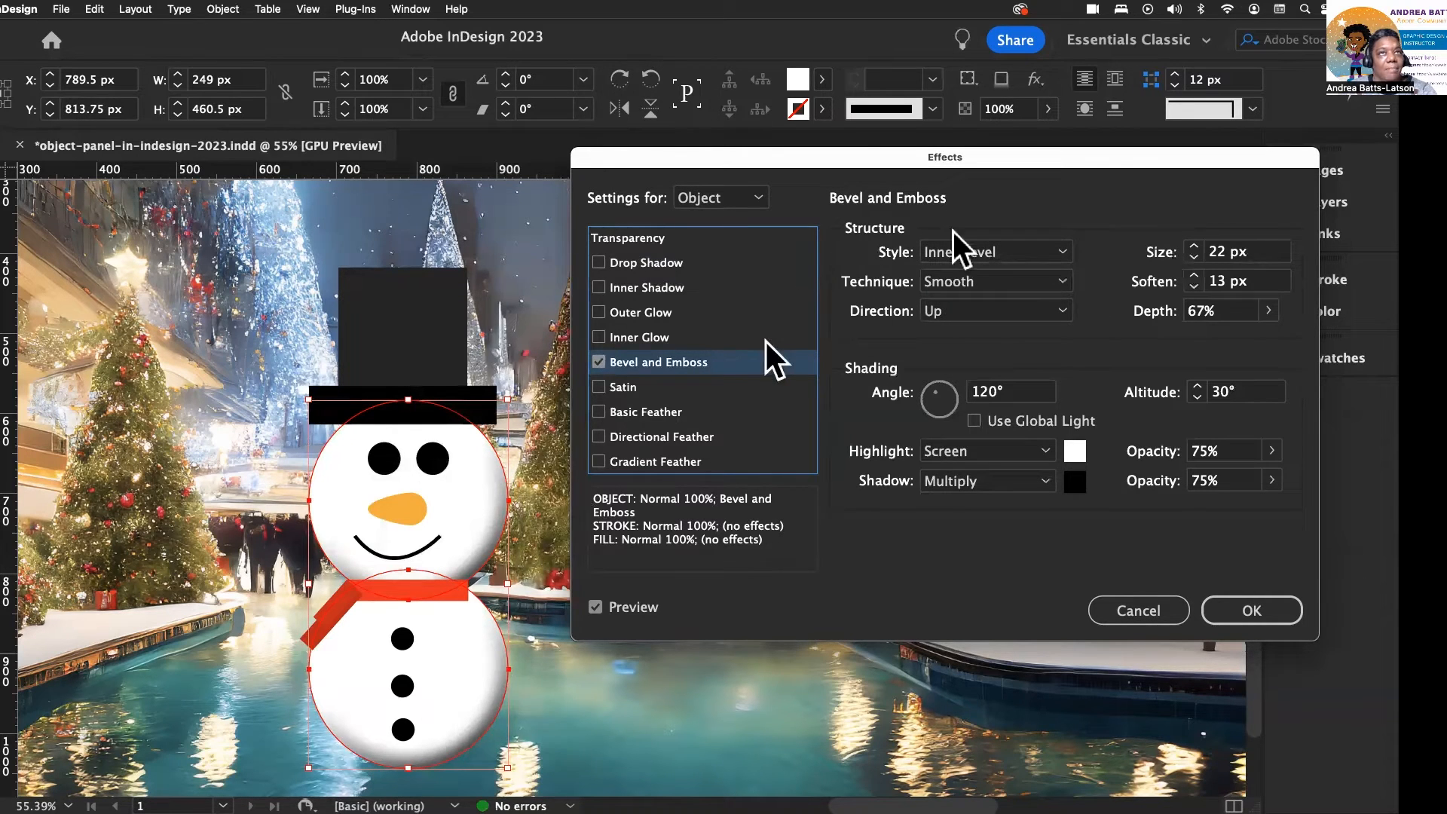
click(957, 254)
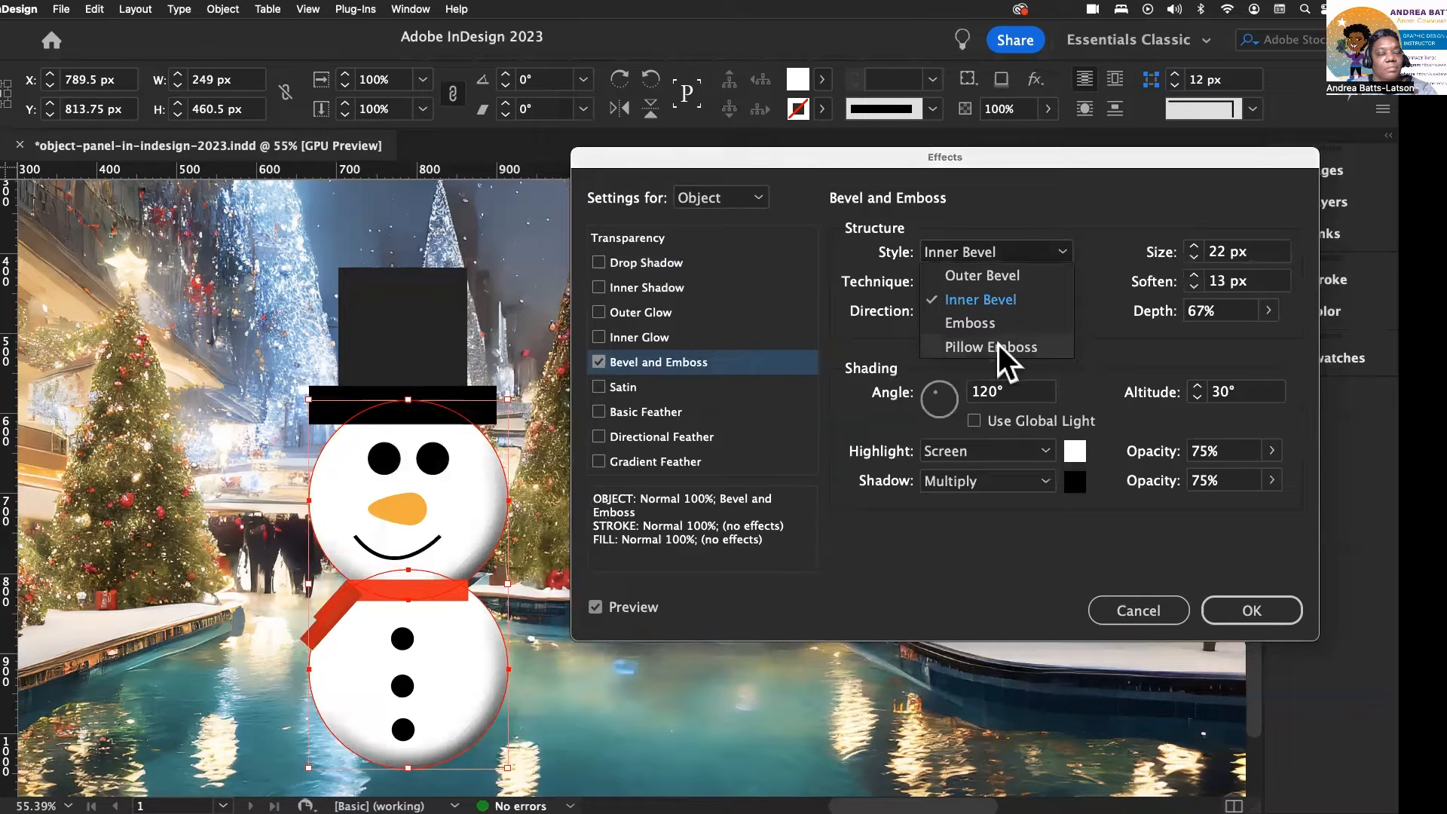
click(981, 274)
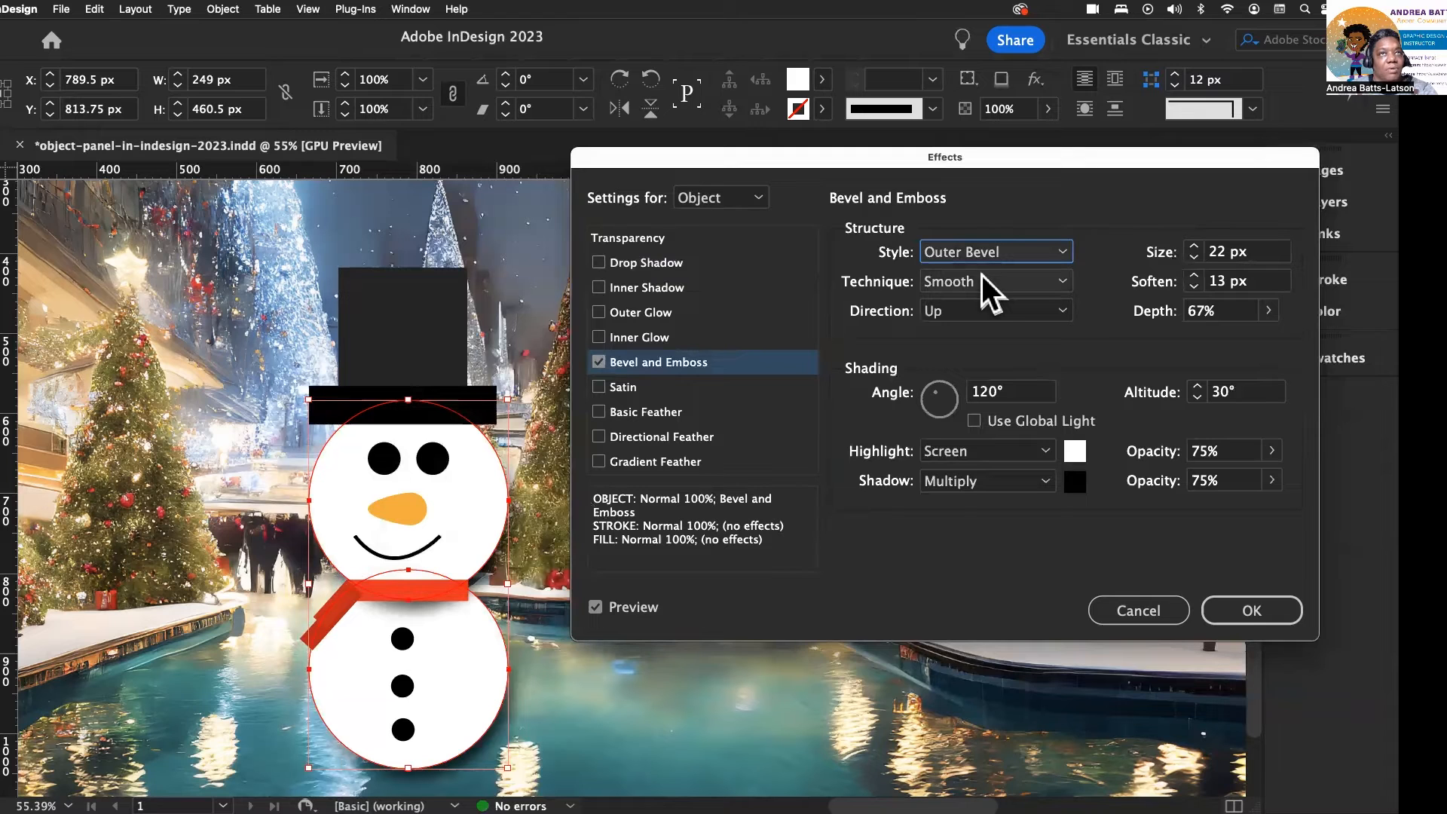
Try the Chisel Hard and Chisel Soft techniques on the circles' bevel, then restore Smooth
click(987, 284)
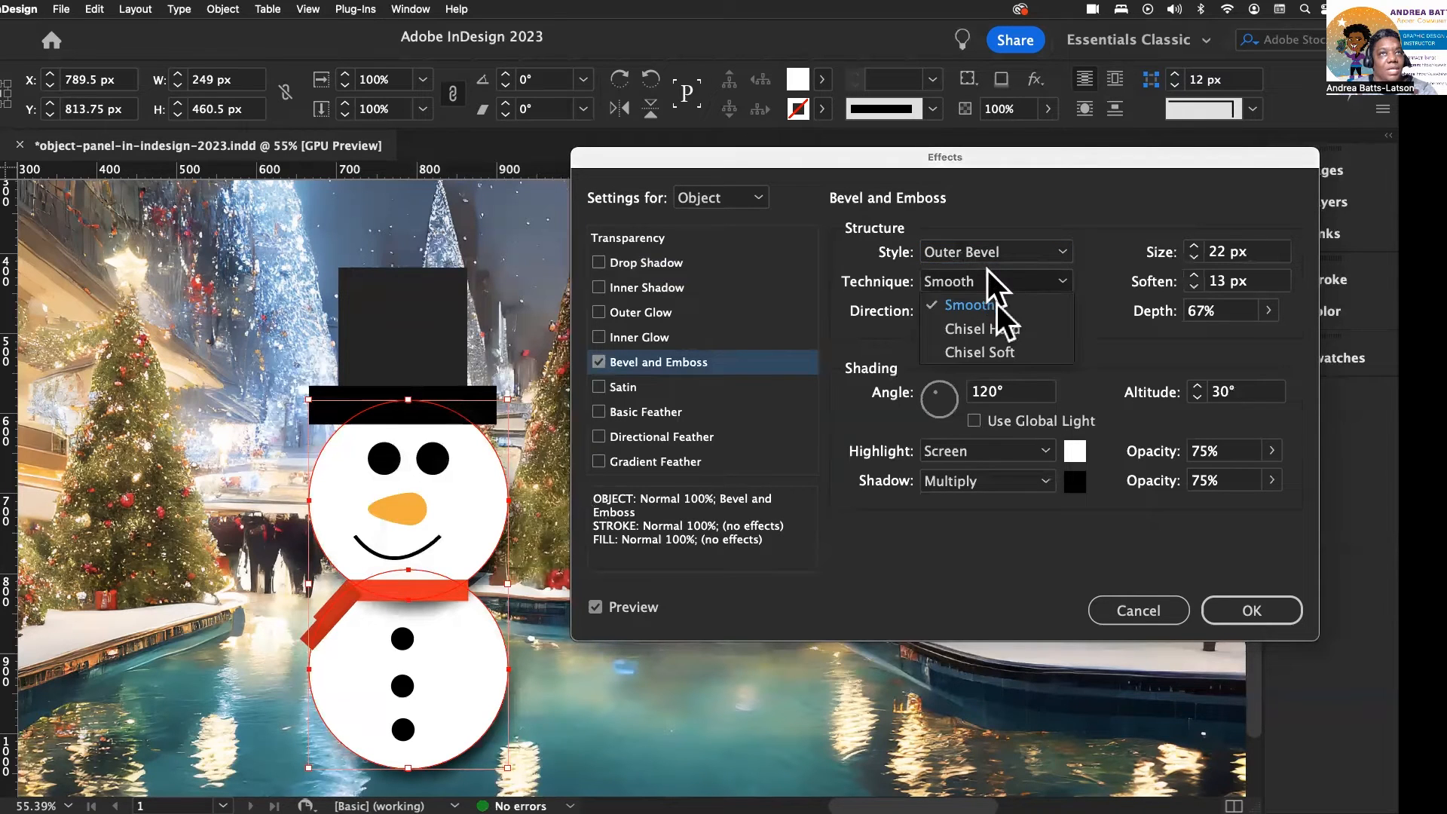
click(1004, 327)
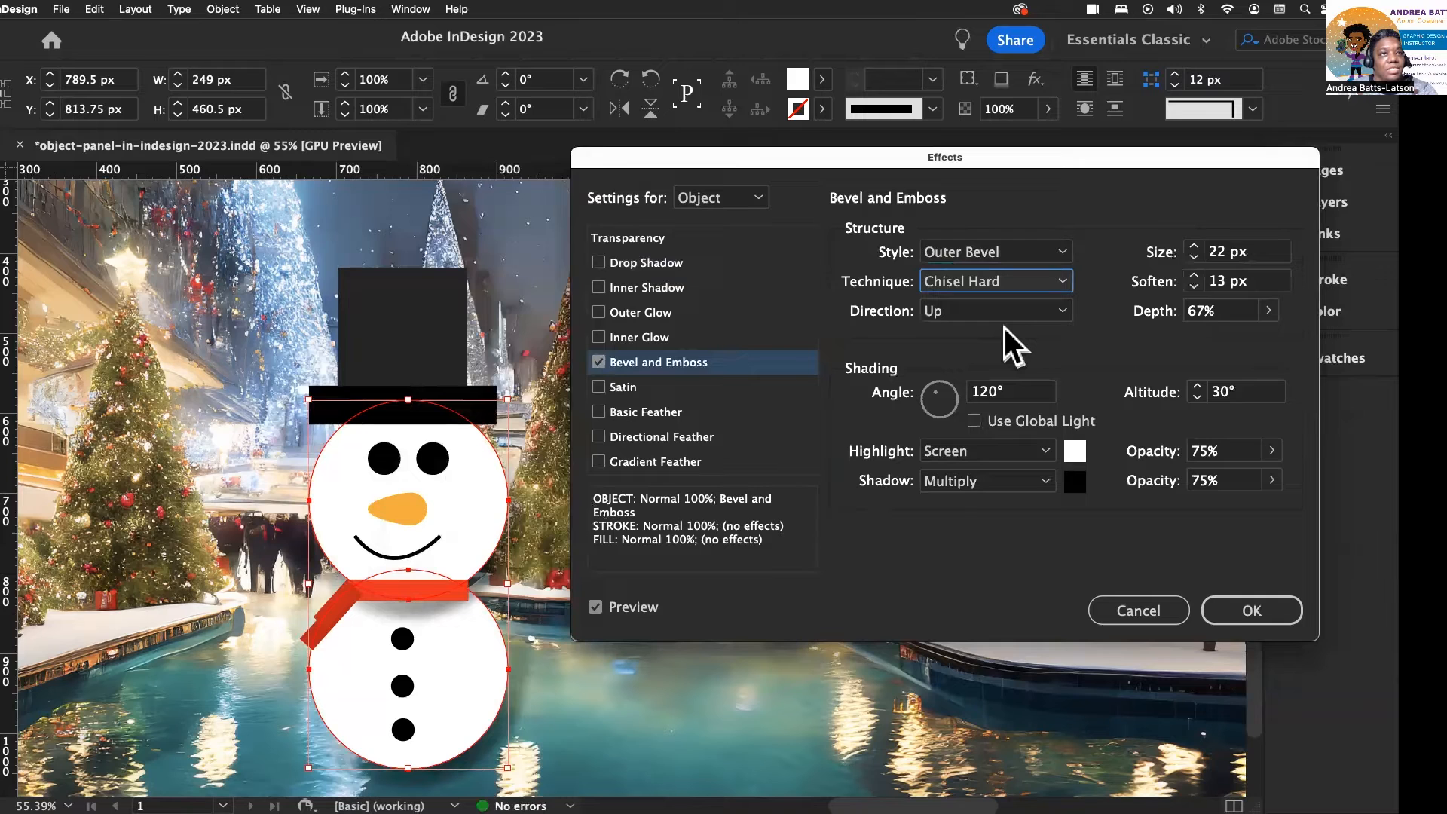
click(999, 280)
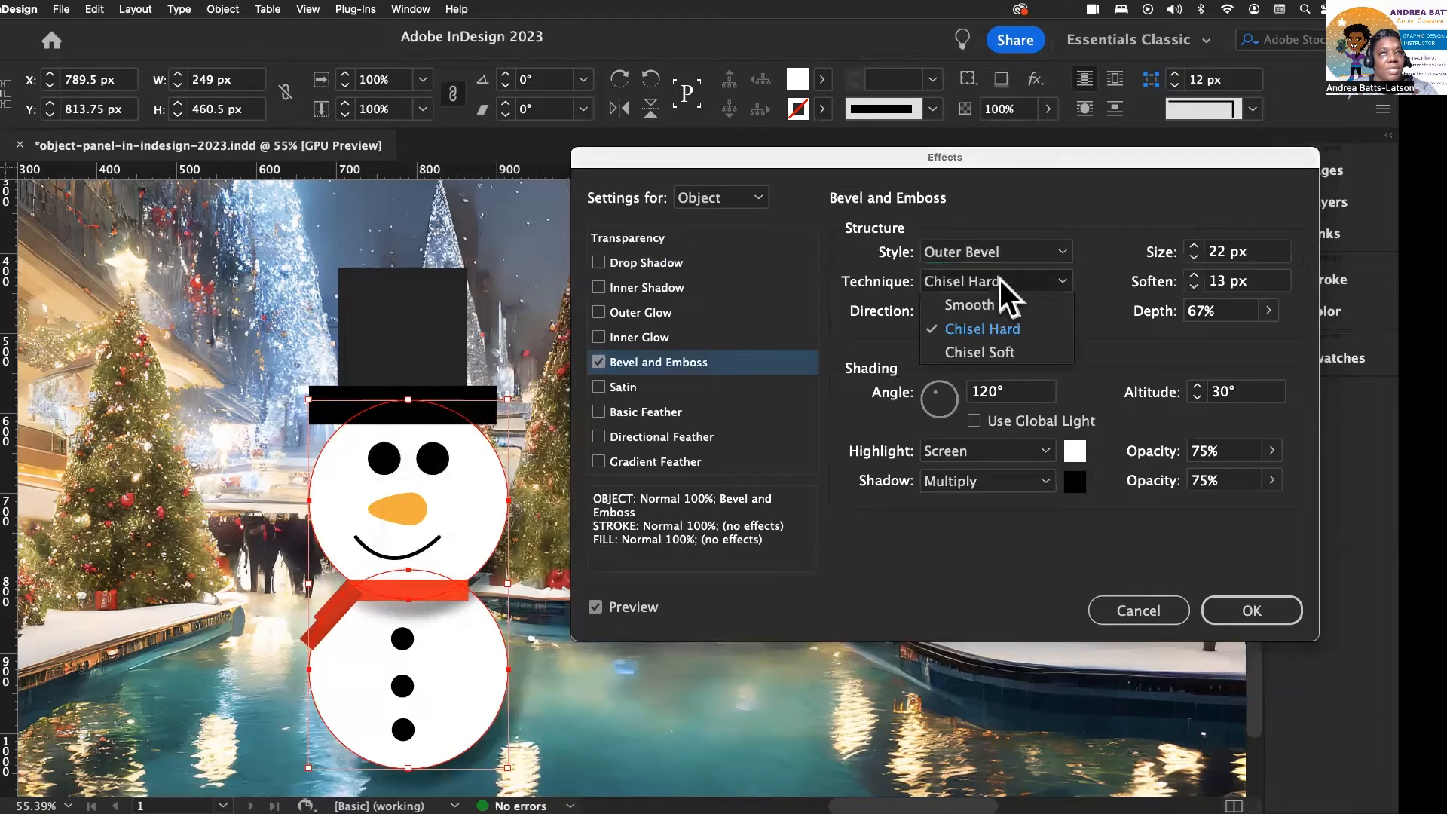
click(1000, 350)
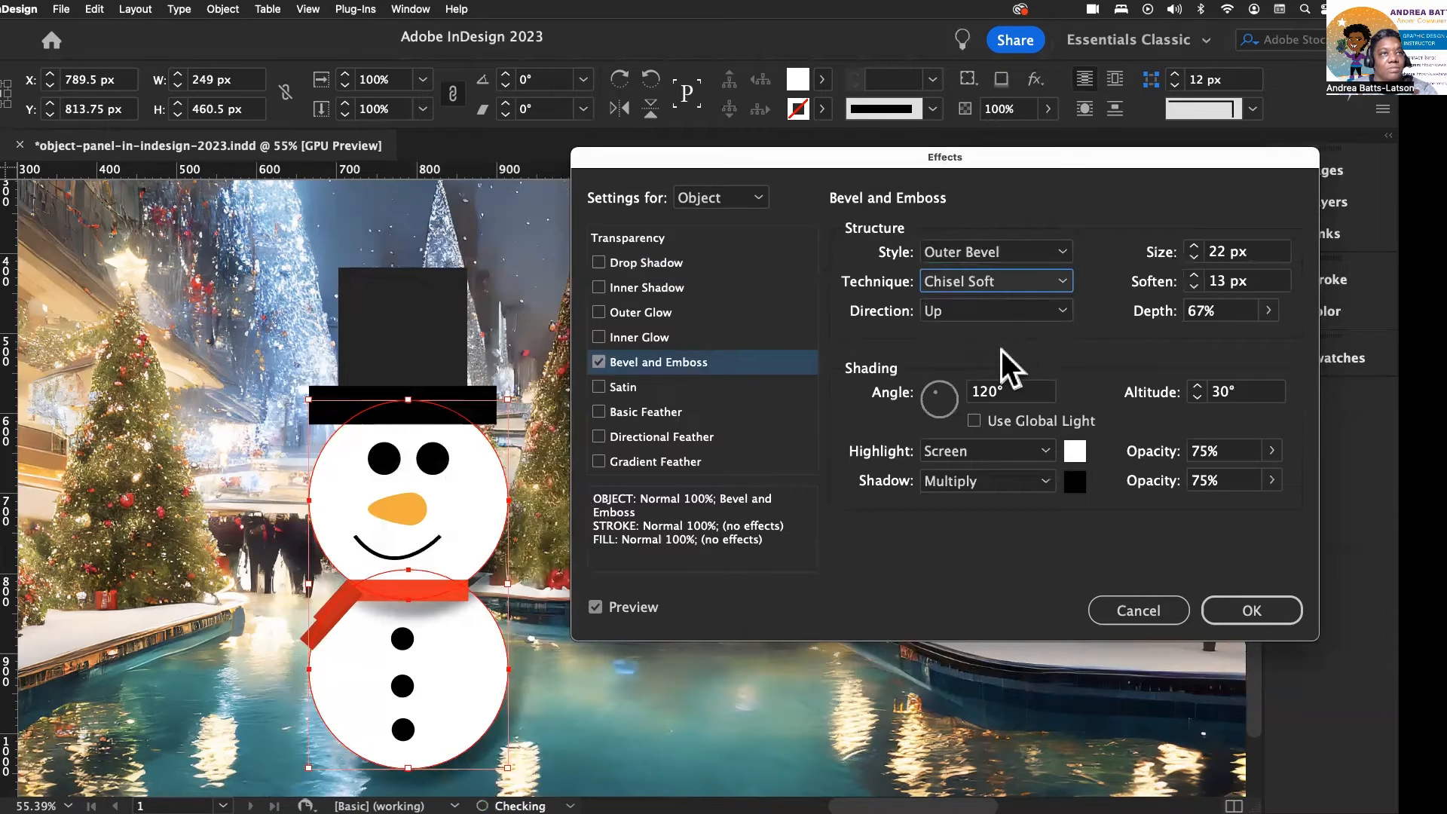
click(986, 279)
click(984, 303)
Try the Emboss and Pillow Emboss styles on the circles, ending on the Outer Bevel style
click(986, 253)
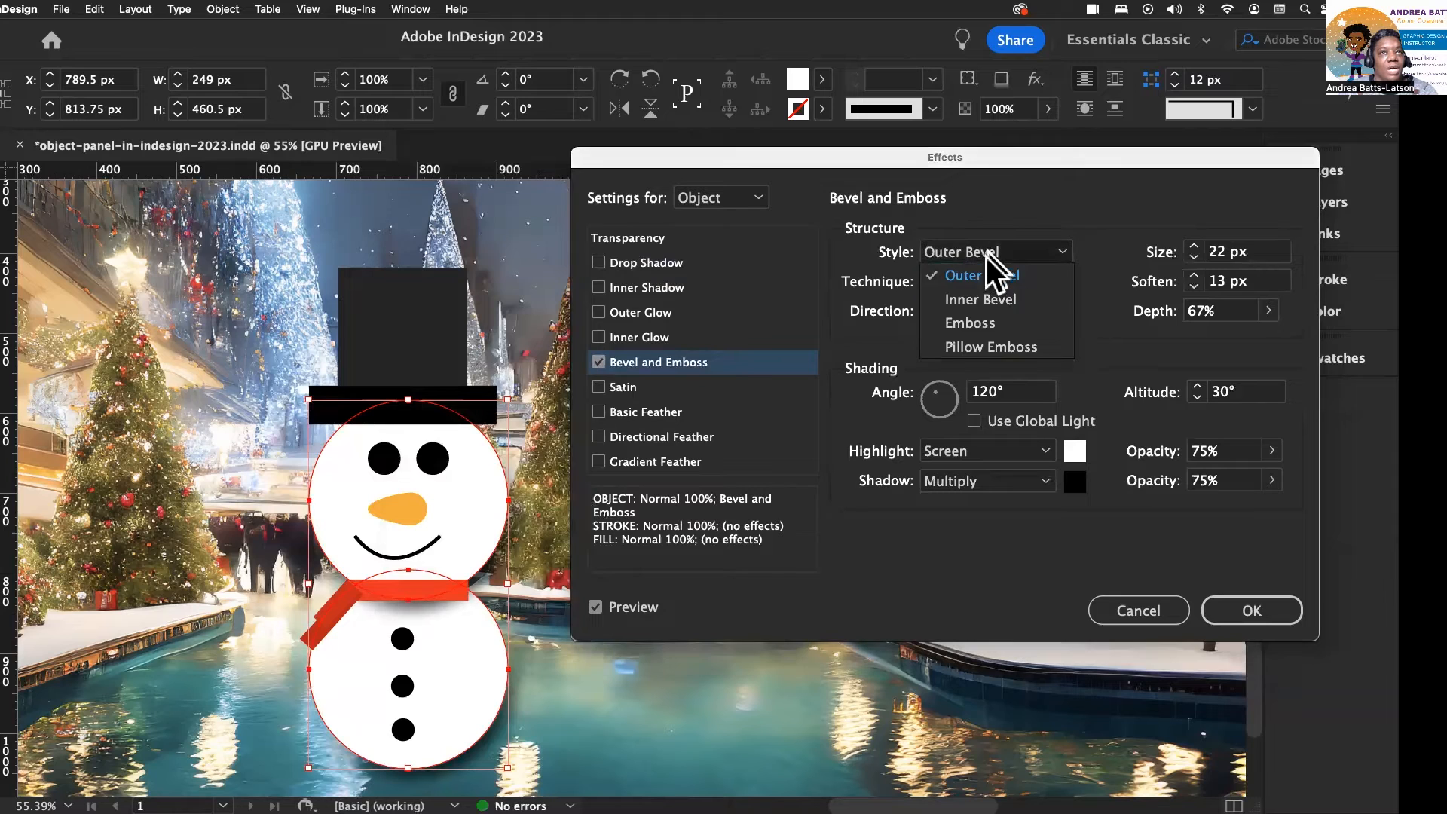
click(991, 324)
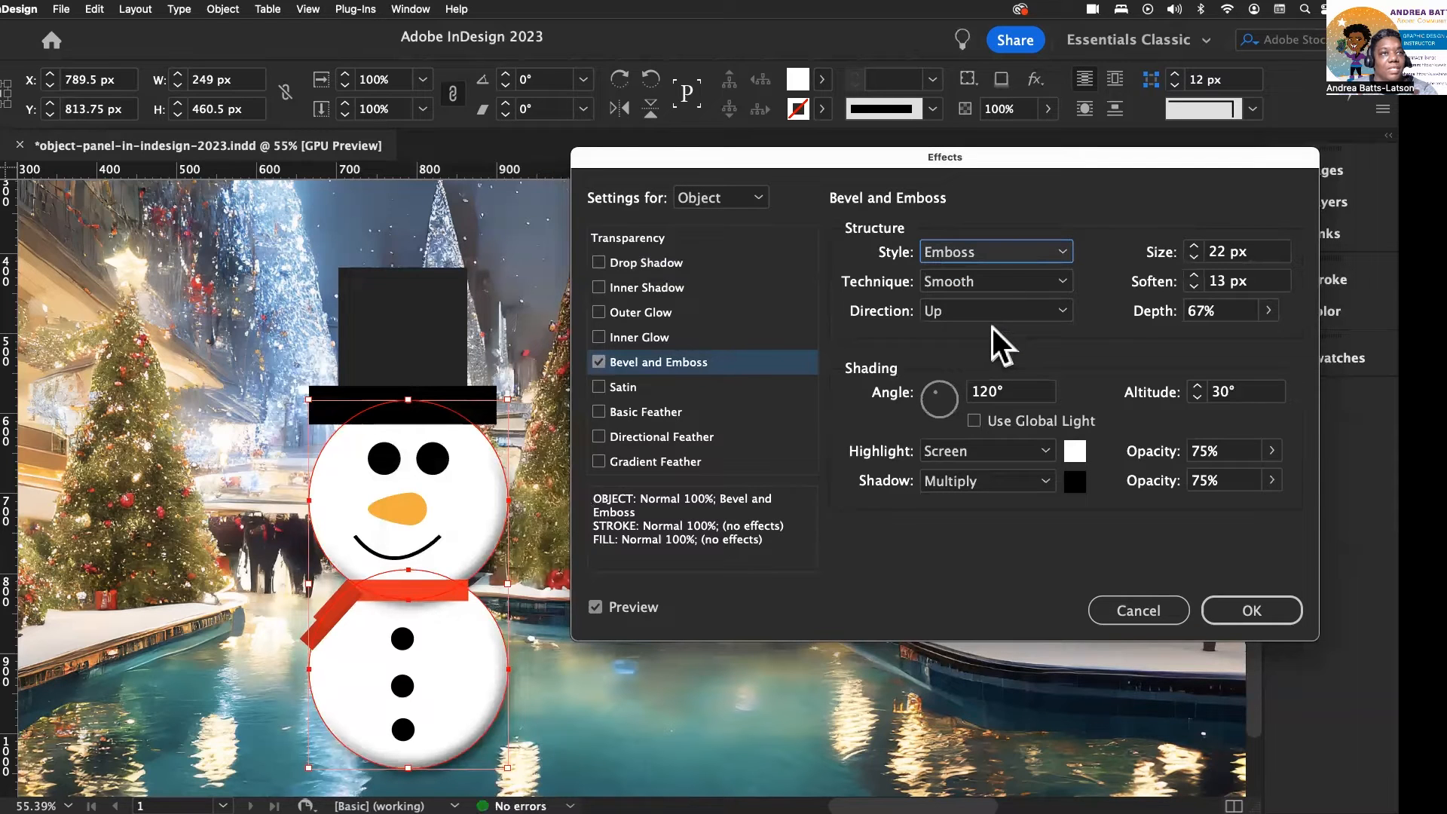
click(965, 250)
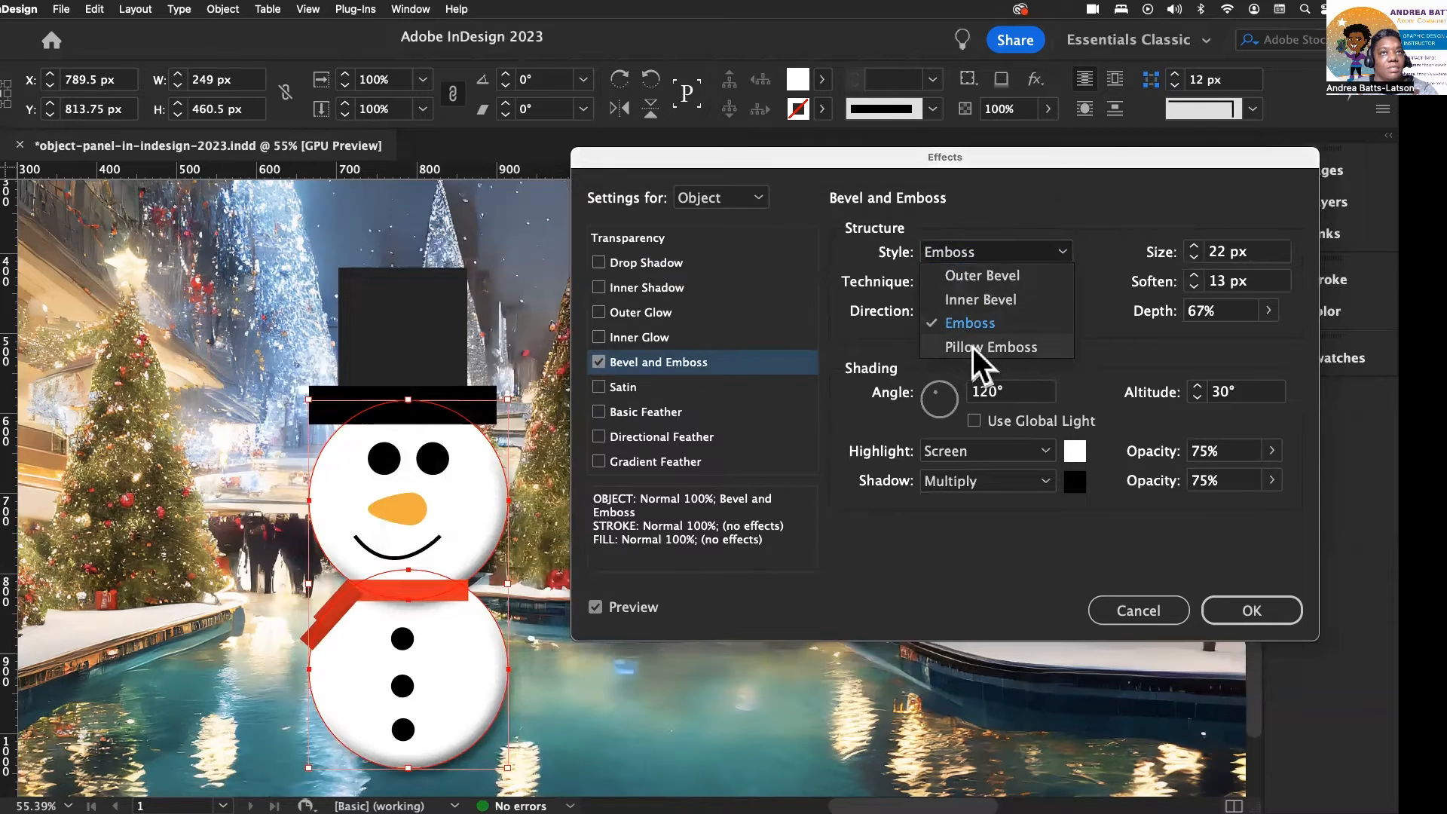
click(973, 347)
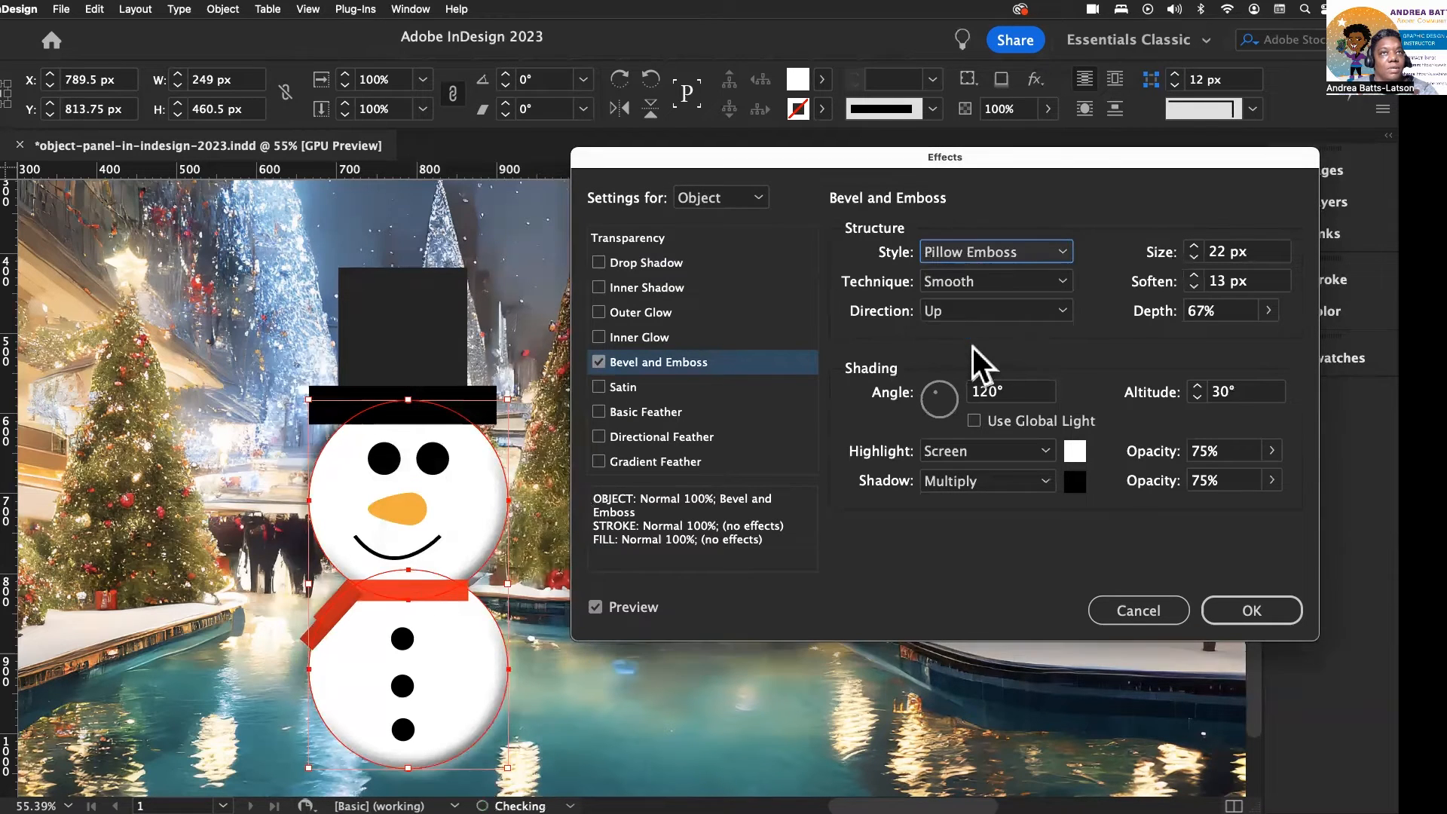
click(970, 252)
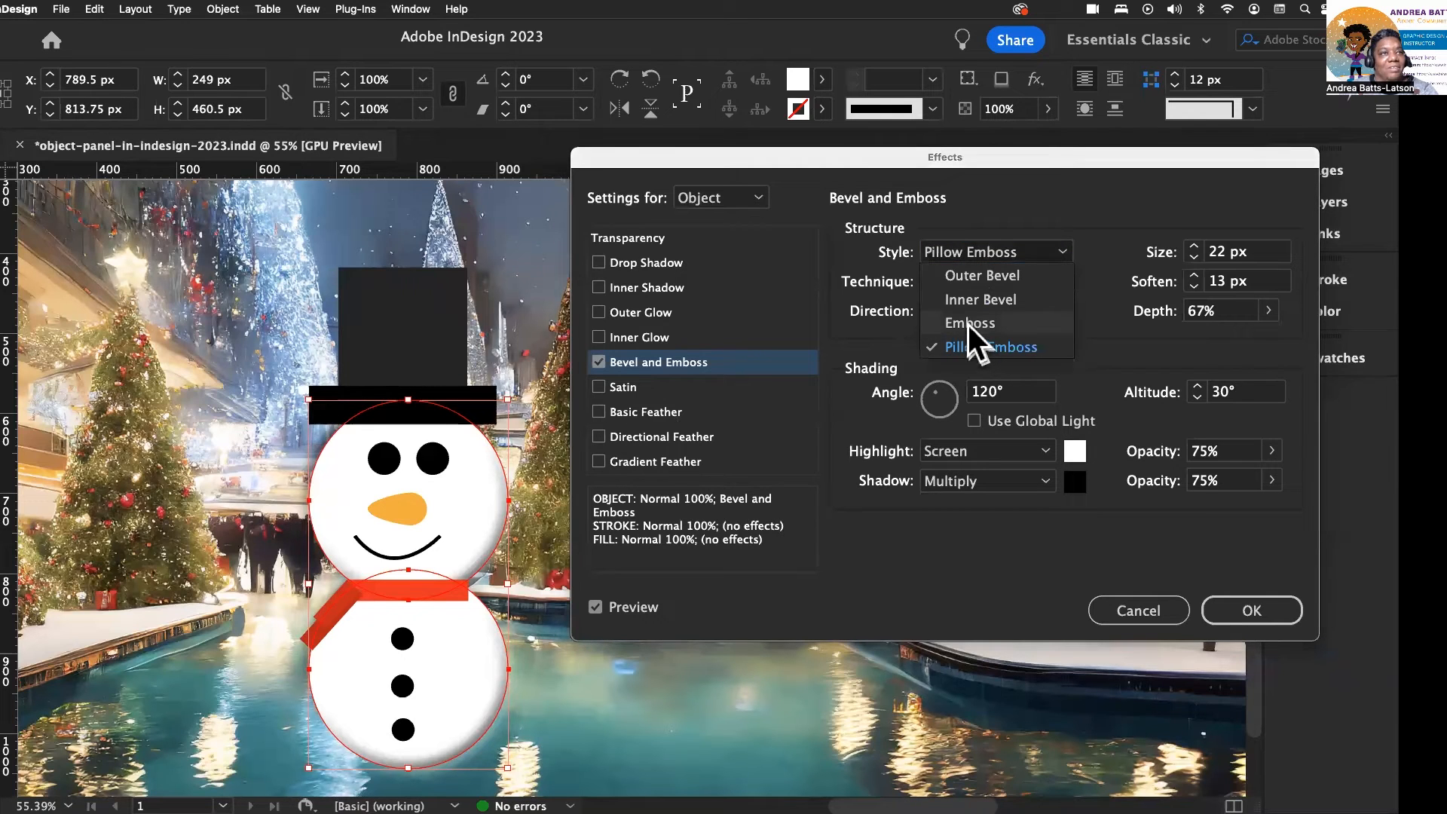
click(970, 325)
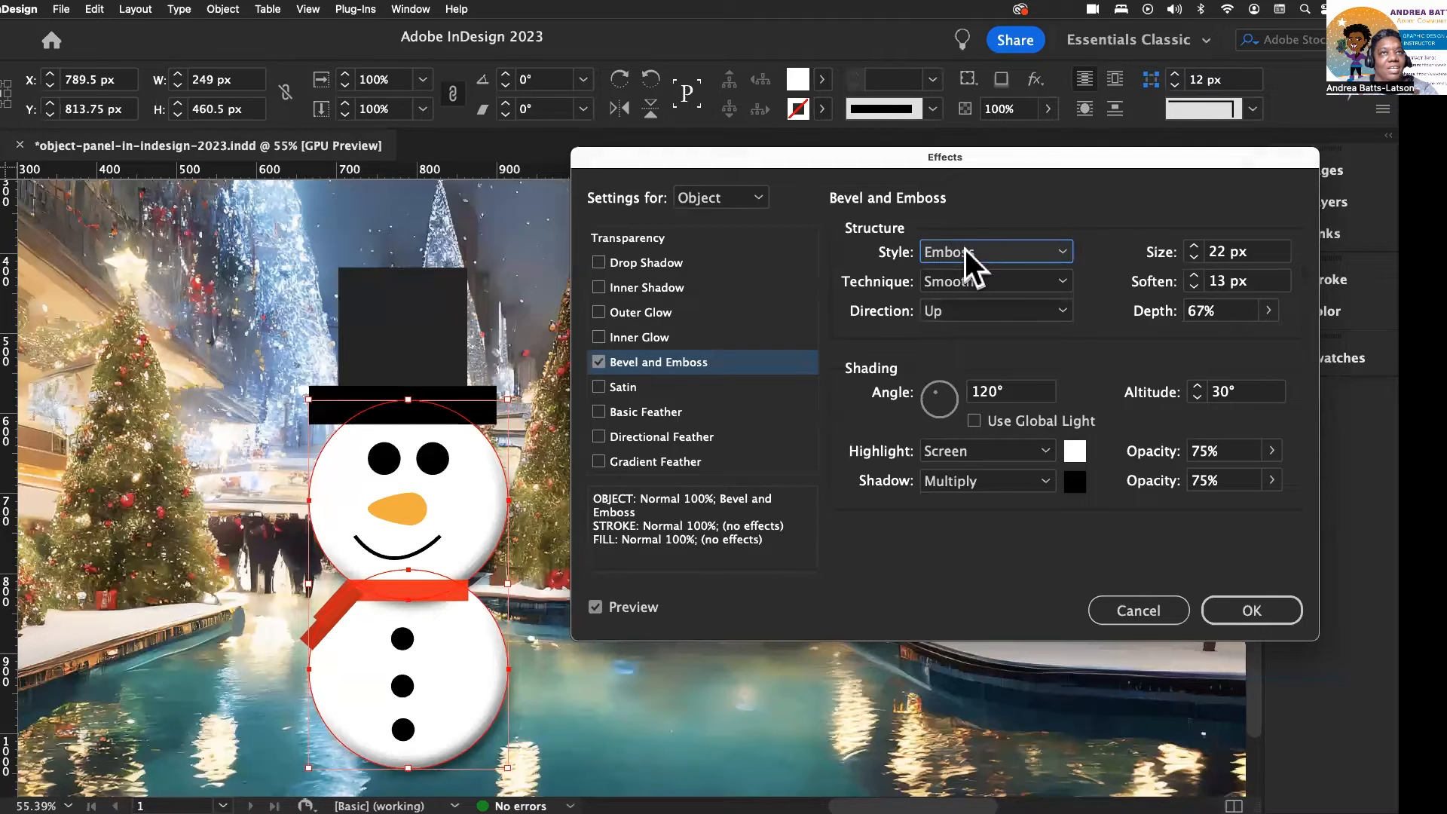
click(965, 251)
click(973, 281)
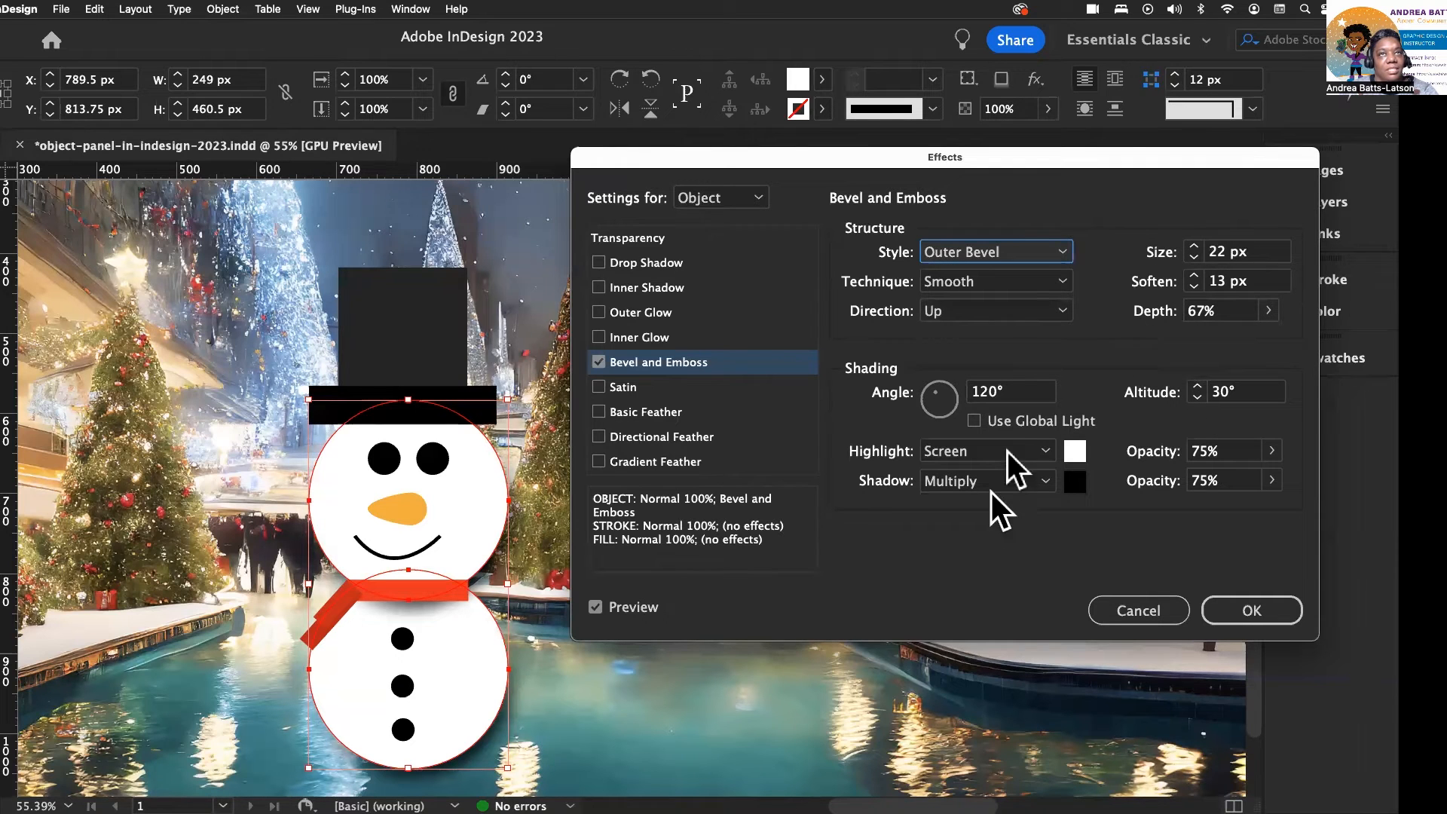
Set the bevel's depth to 47% and its style to Inner Bevel
click(1267, 311)
drag(1231, 338, 1197, 351)
click(994, 244)
click(984, 306)
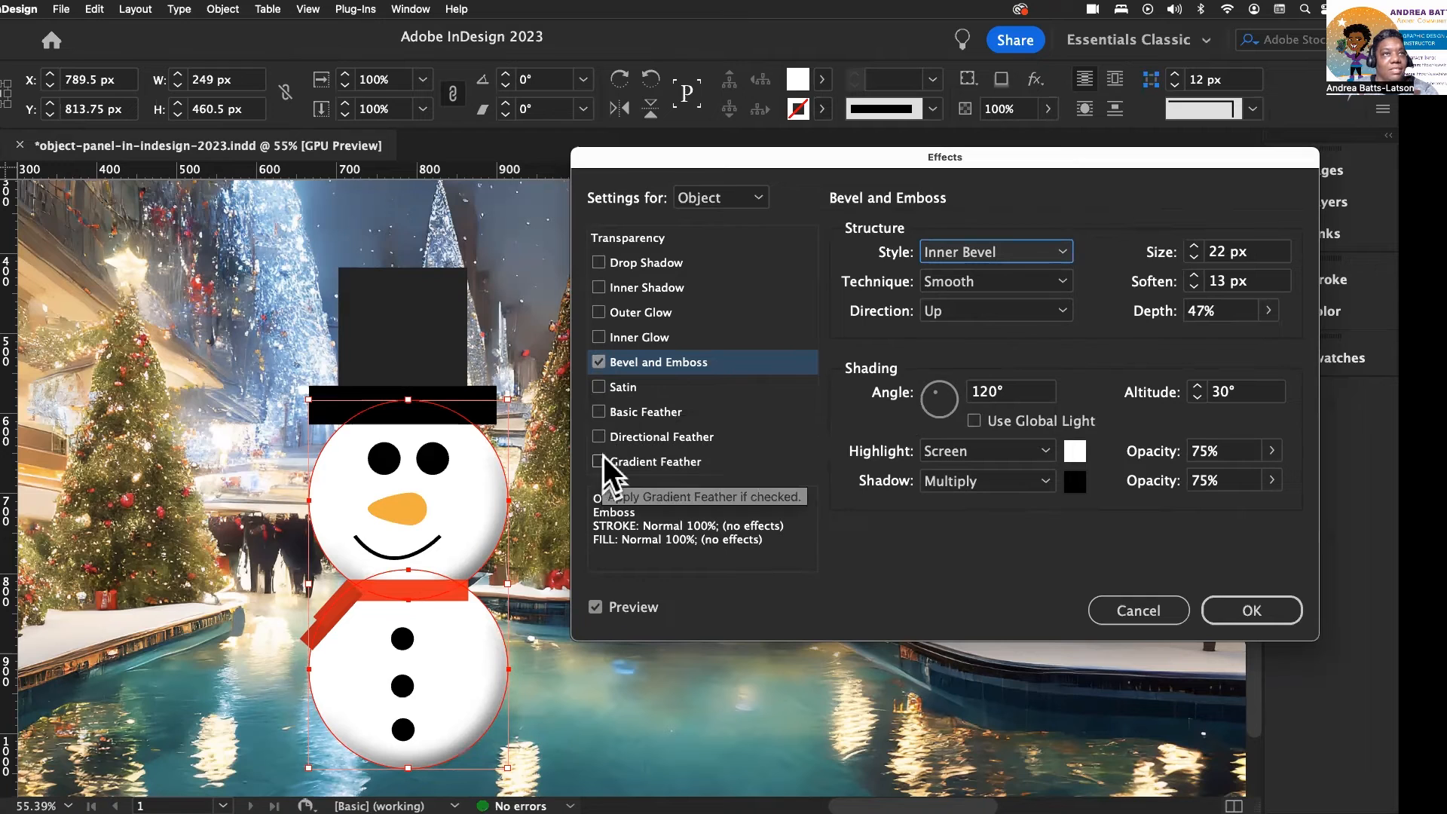
Enable Basic Feather on the circles in addition to the bevel and show its settings
click(599, 411)
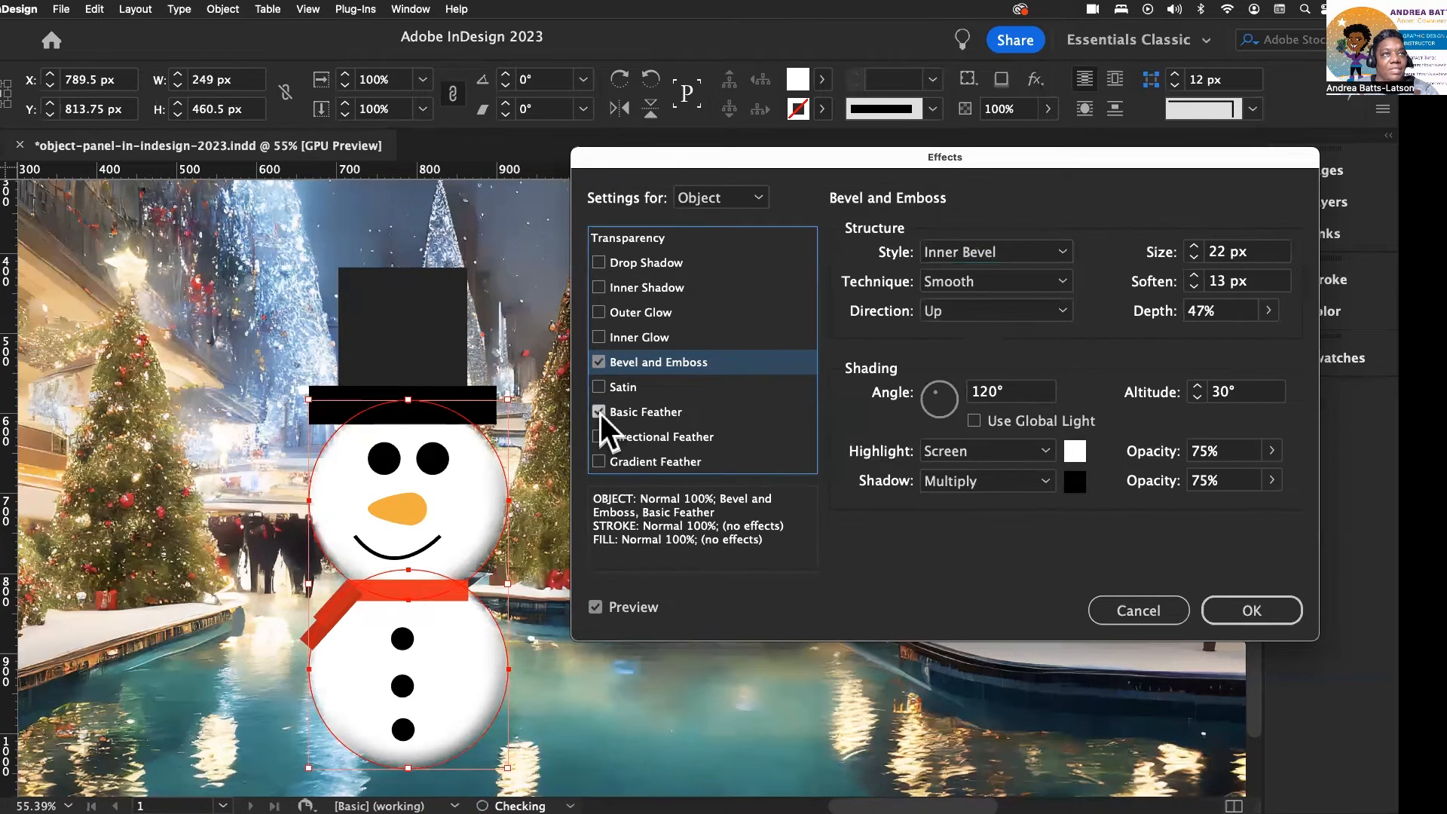
click(600, 414)
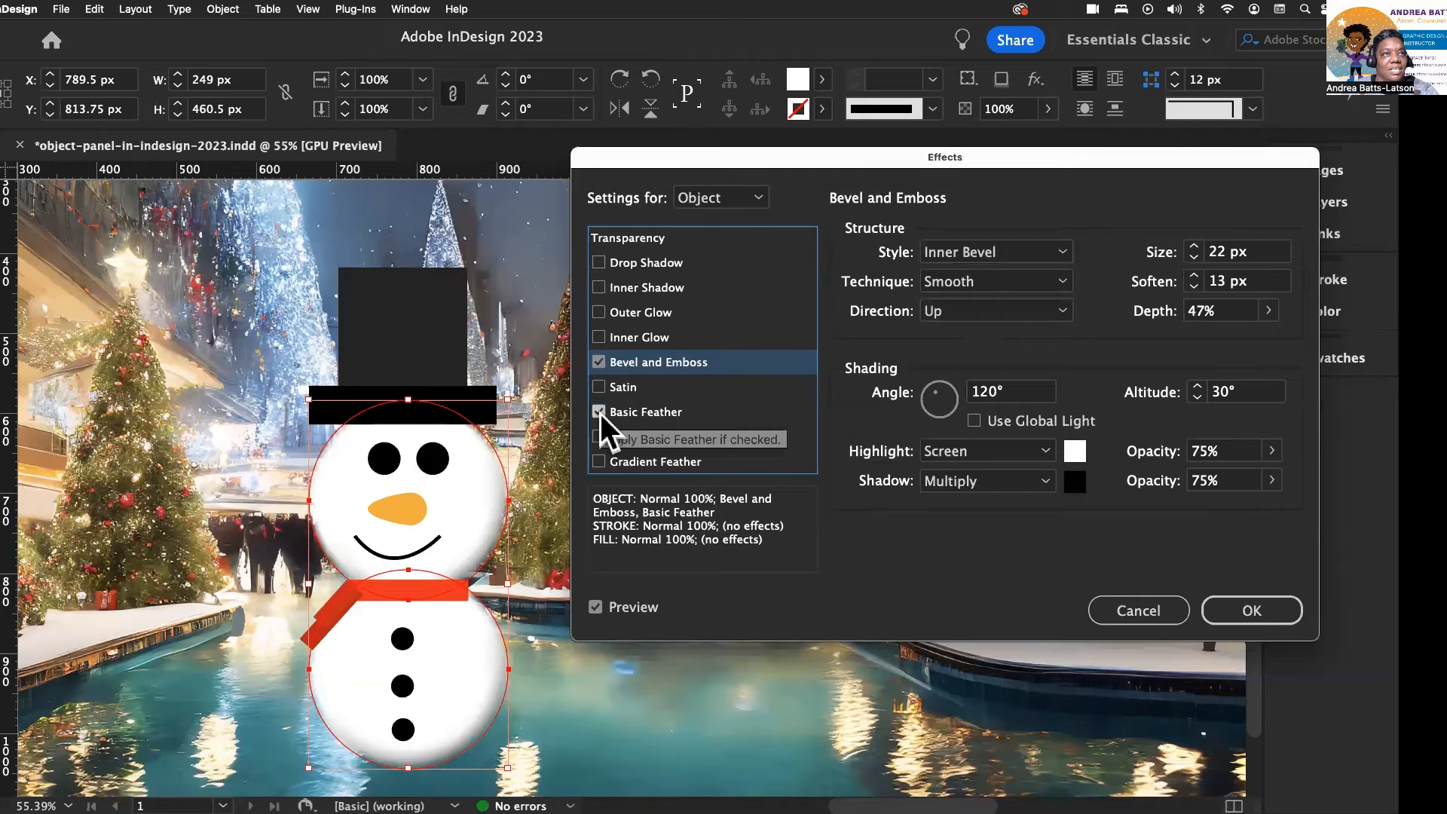
click(600, 413)
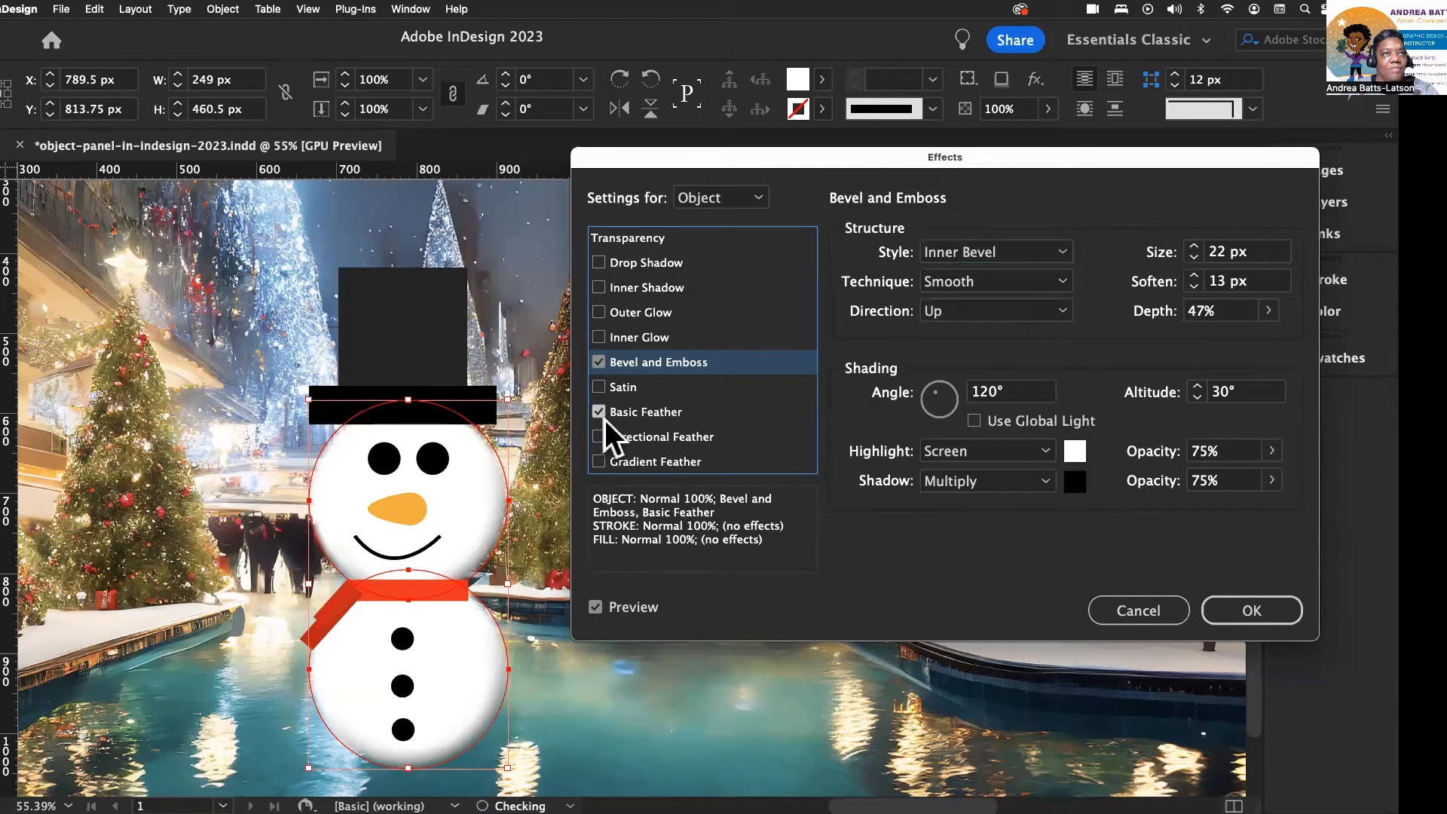
click(633, 419)
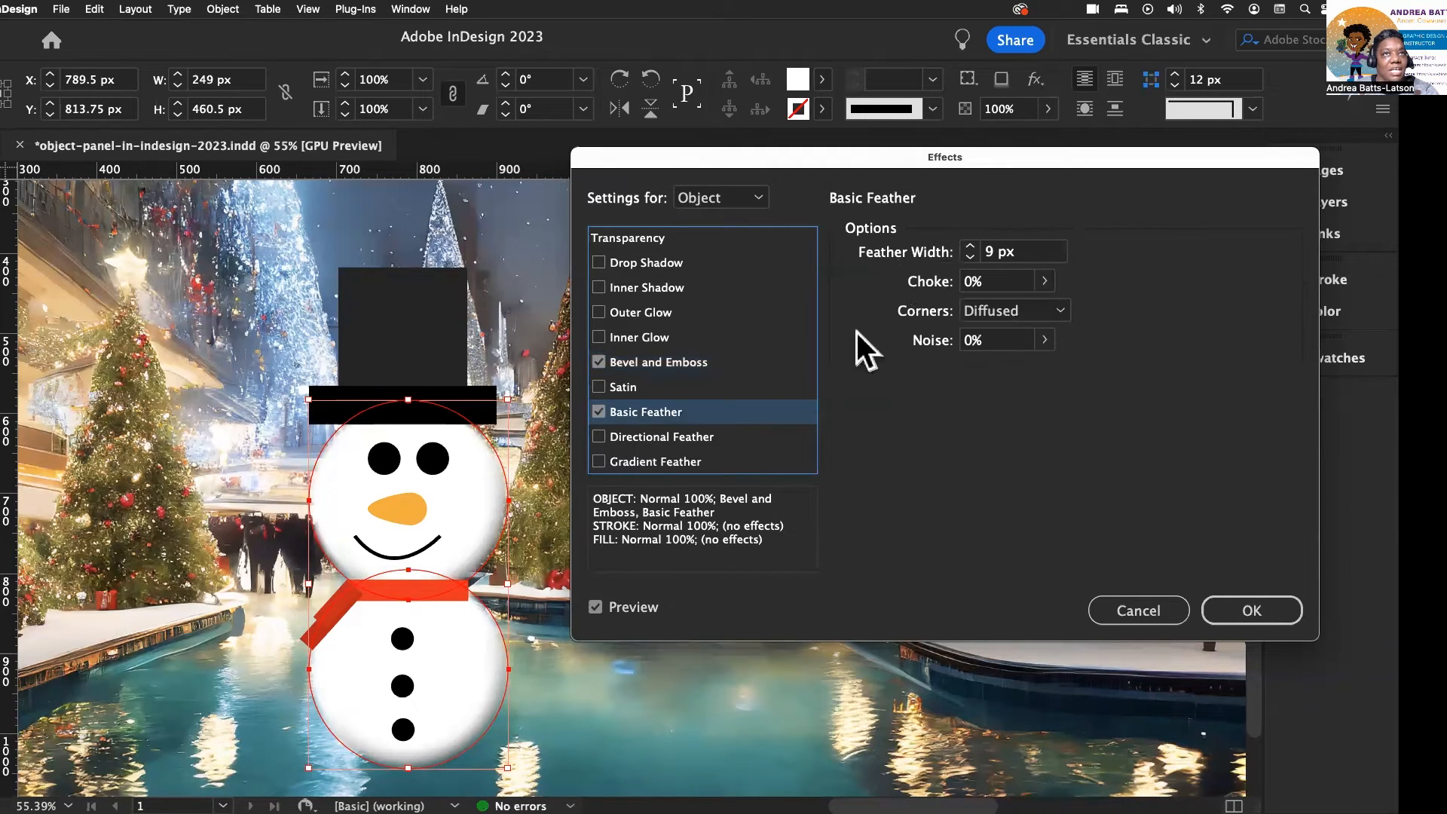
Add a Gradient Feather with the opaque stop slightly inward and the transparent stop at 91.04%, apply the effects and deselect the circles
click(597, 463)
click(643, 462)
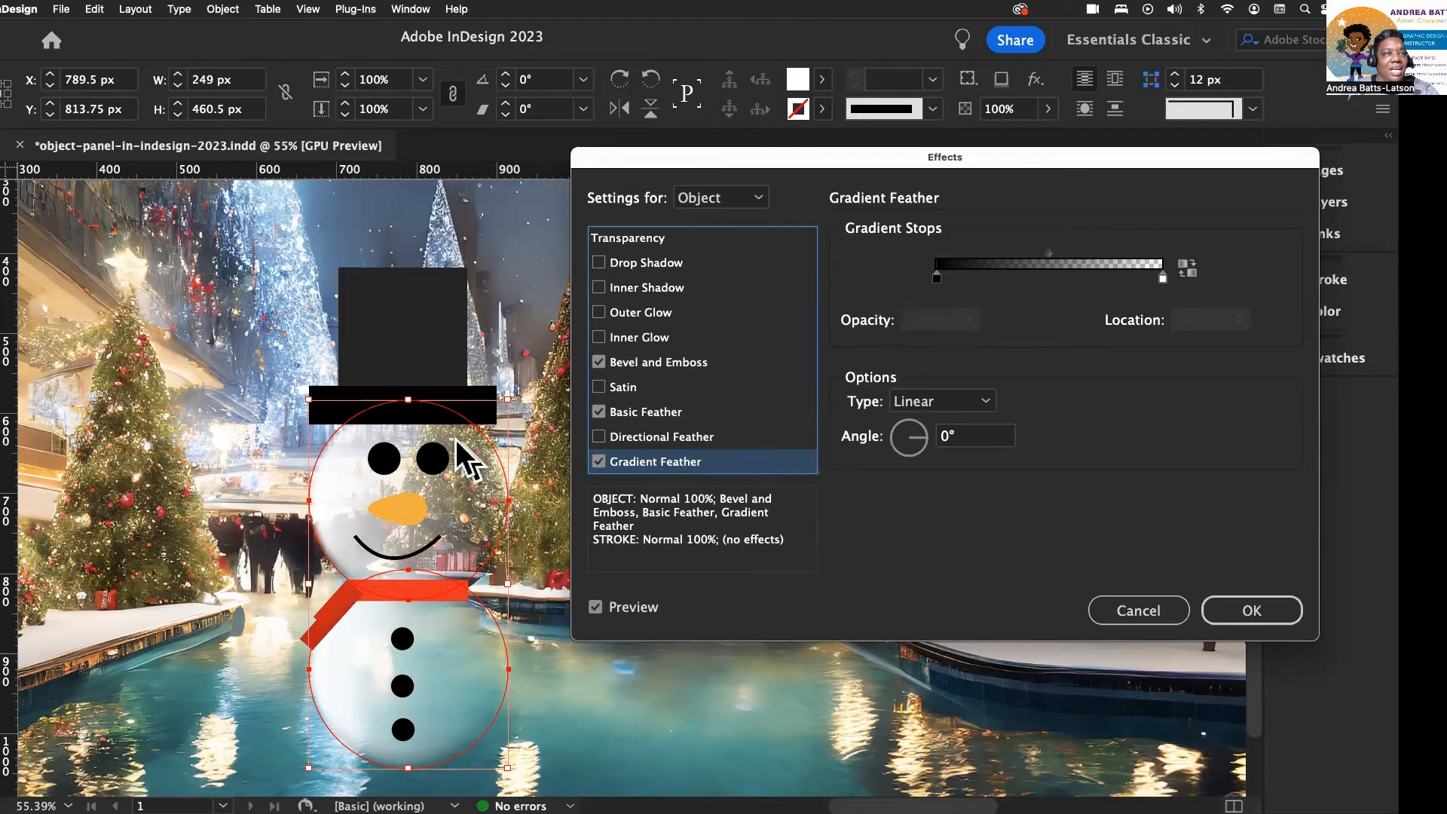
mouse_move(939, 277)
mouse_down()
mouse_move(1066, 278)
mouse_move(955, 278)
mouse_up()
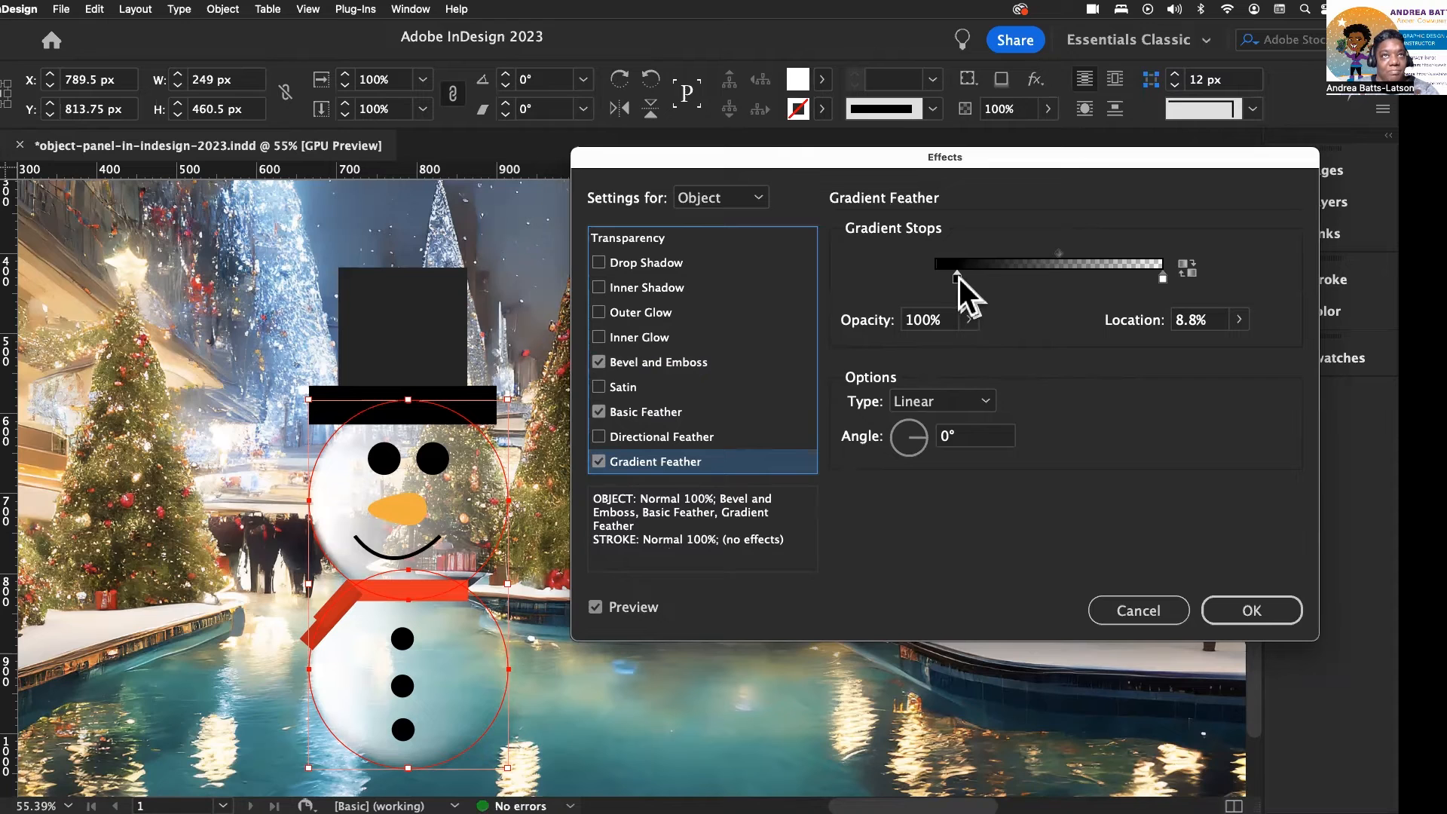
mouse_move(953, 279)
mouse_down()
mouse_move(1105, 274)
mouse_move(939, 282)
mouse_up()
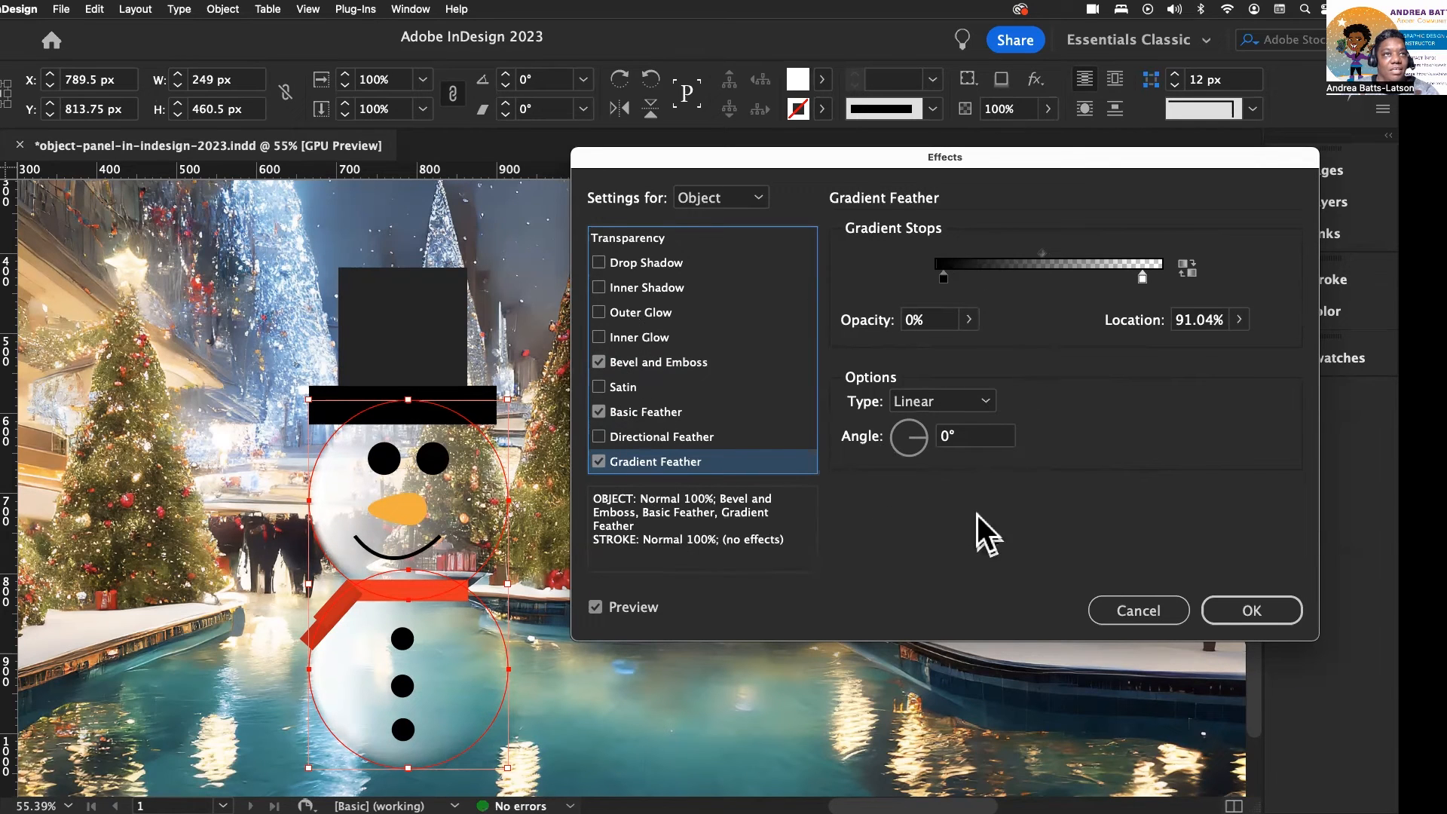
click(1247, 611)
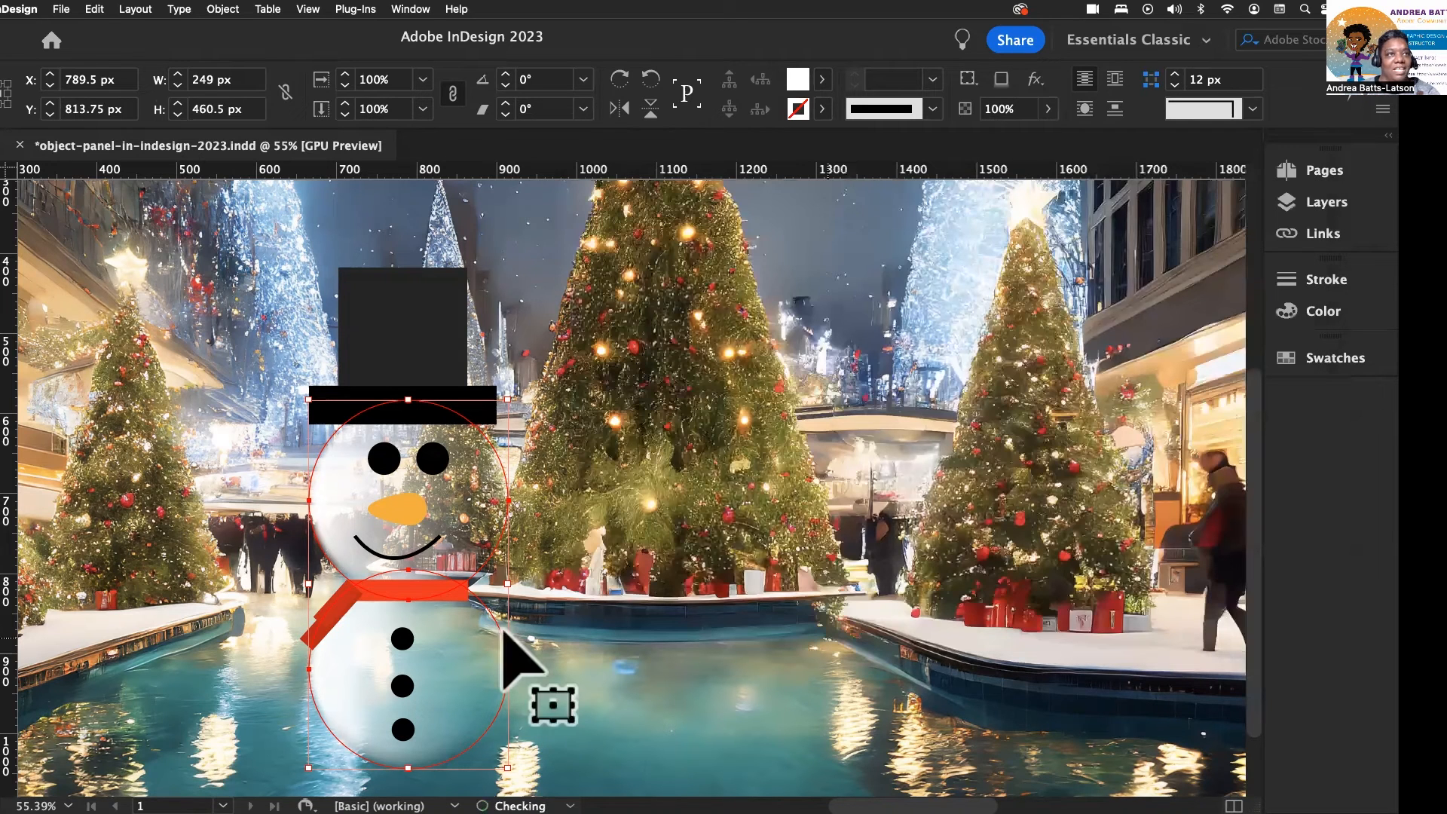
click(139, 531)
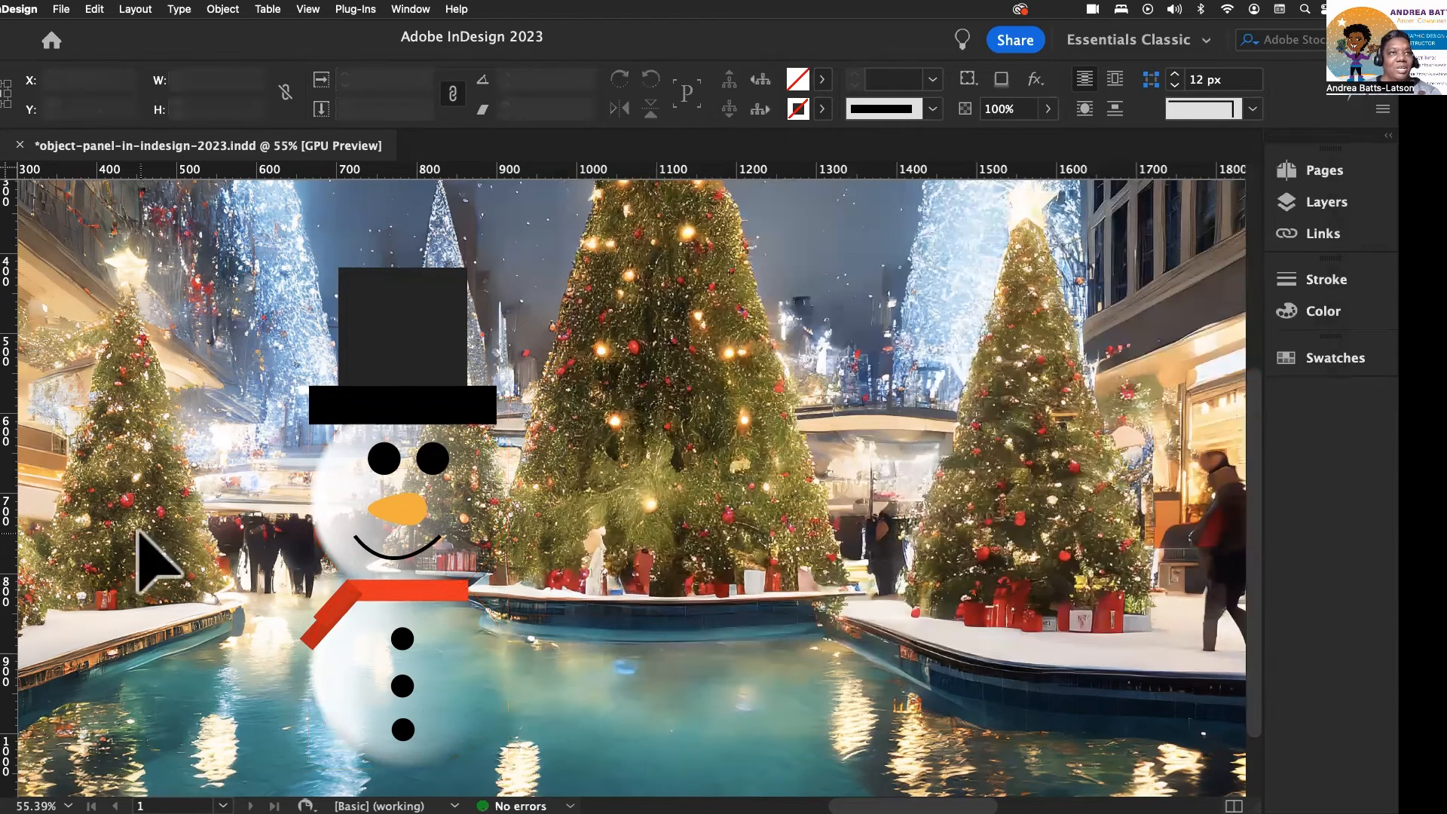